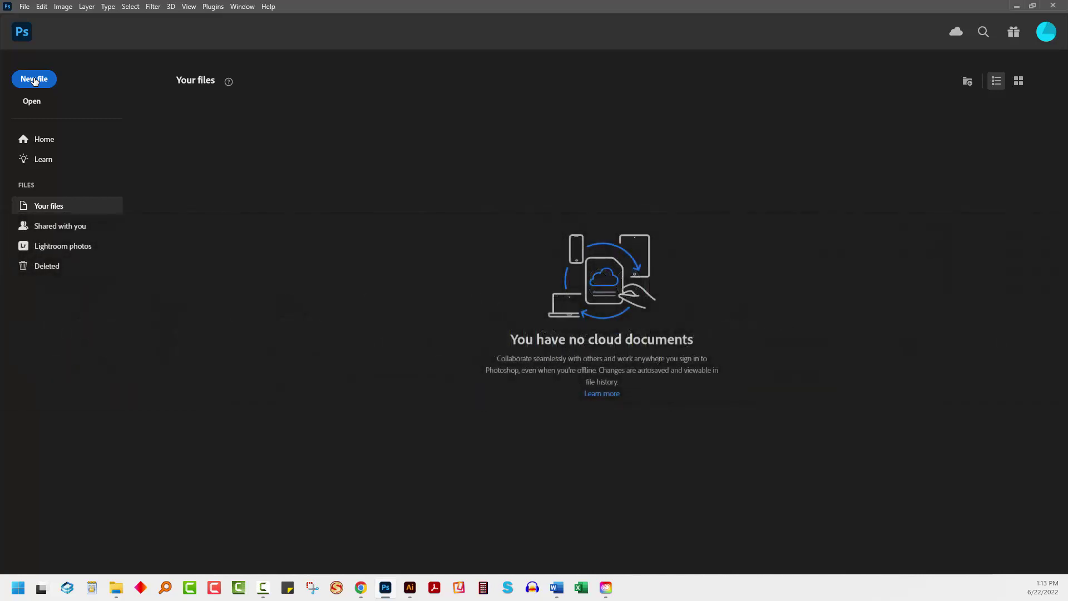
Step: Create a new 3600 × 3600 px document at 300 pixels/inch
{"action": "left_click", "coordinate": [34, 80]}
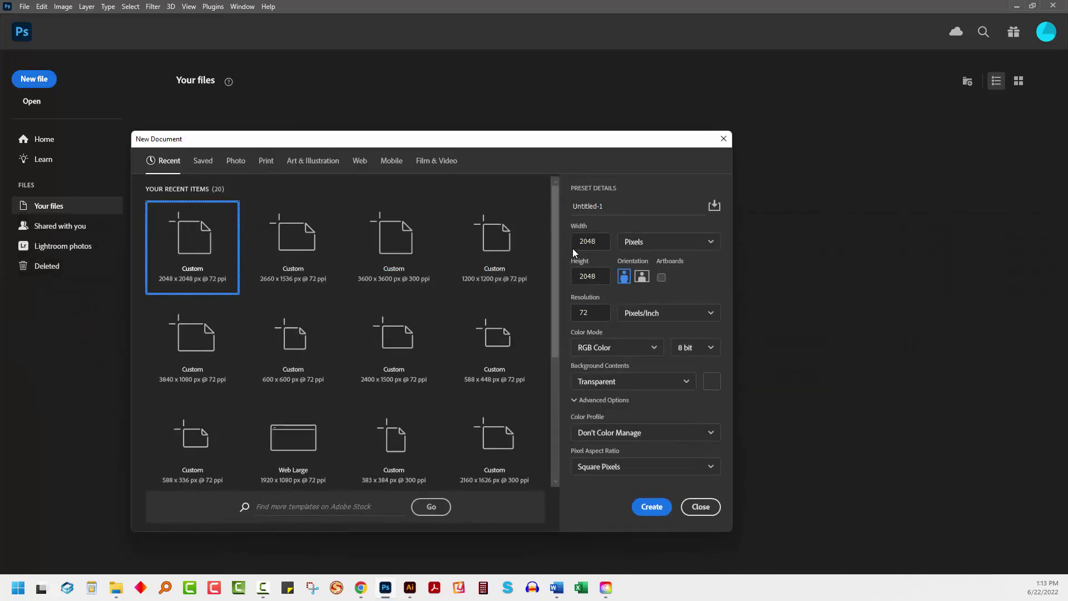
{"action": "left_click", "coordinate": [599, 243]}
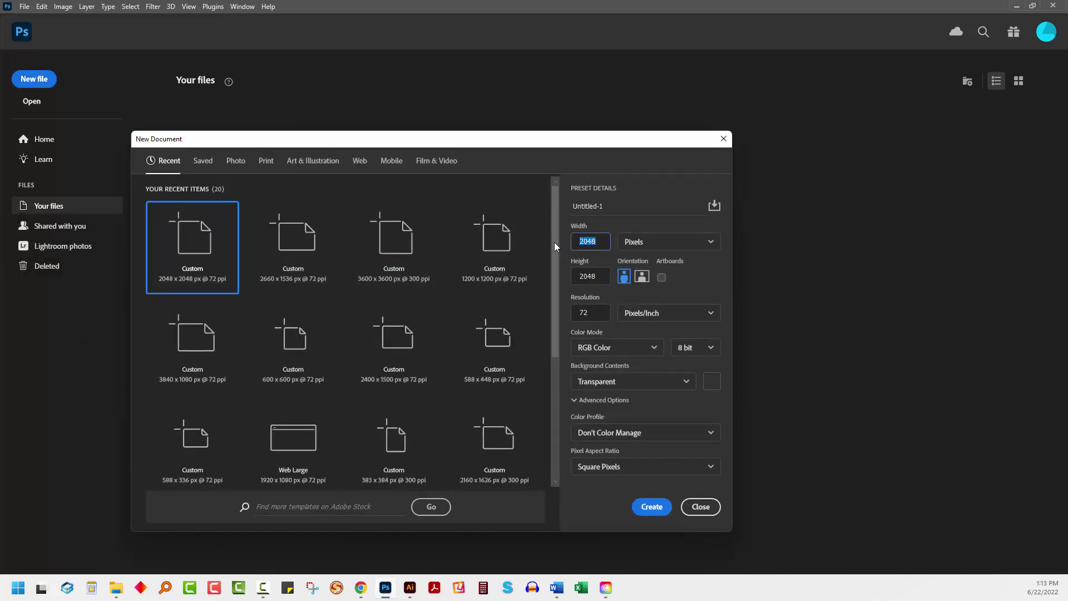
{"action": "type", "text": "3600"}
{"action": "key", "text": "Tab"}
{"action": "type", "text": "3600"}
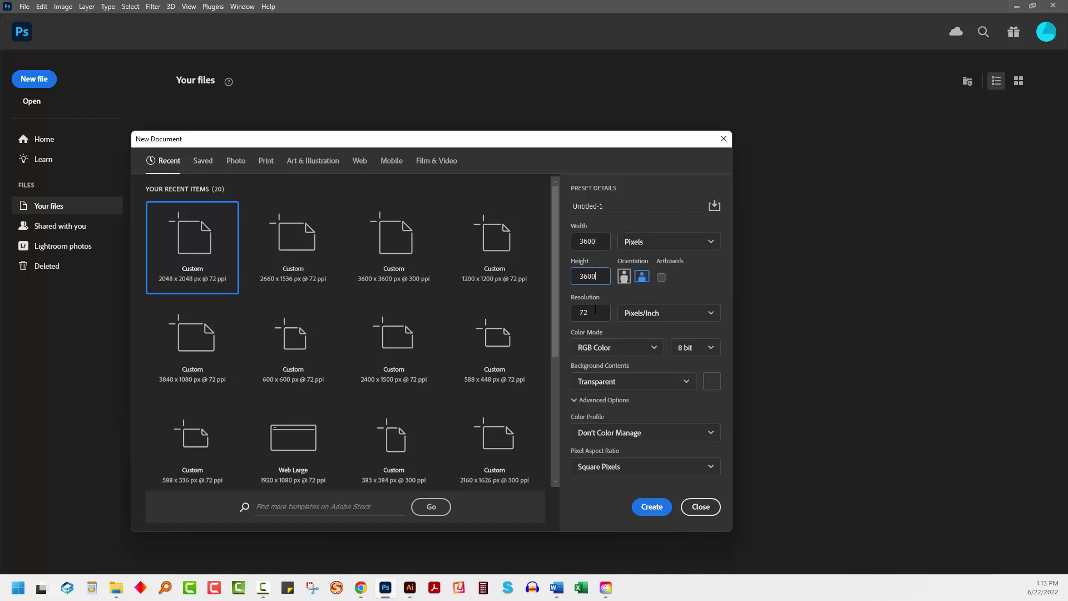
{"action": "key", "text": "Tab"}
{"action": "type", "text": "300"}
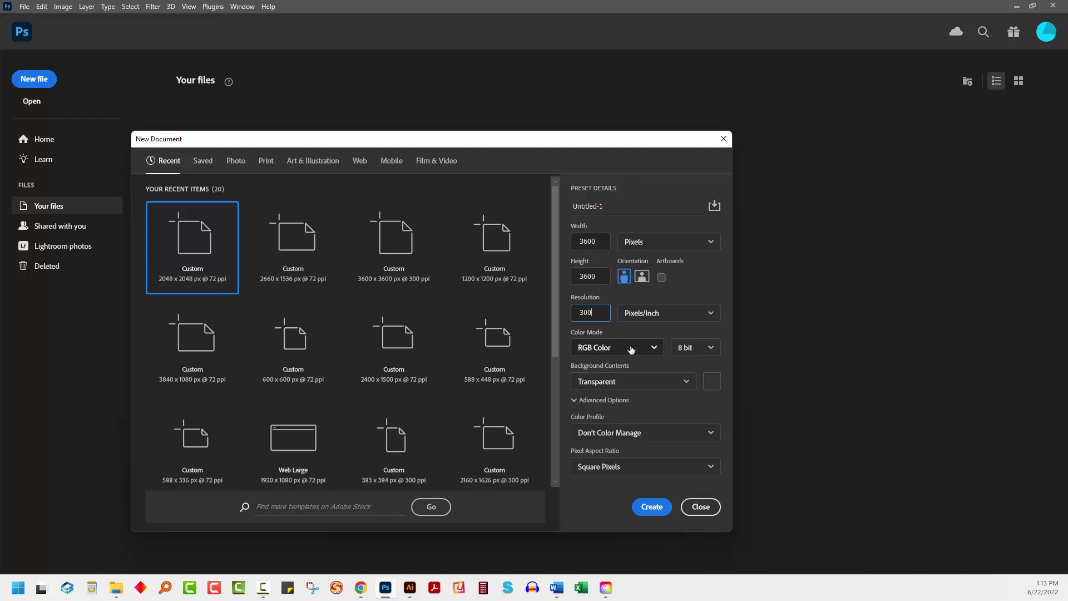
{"action": "left_click", "coordinate": [652, 507]}
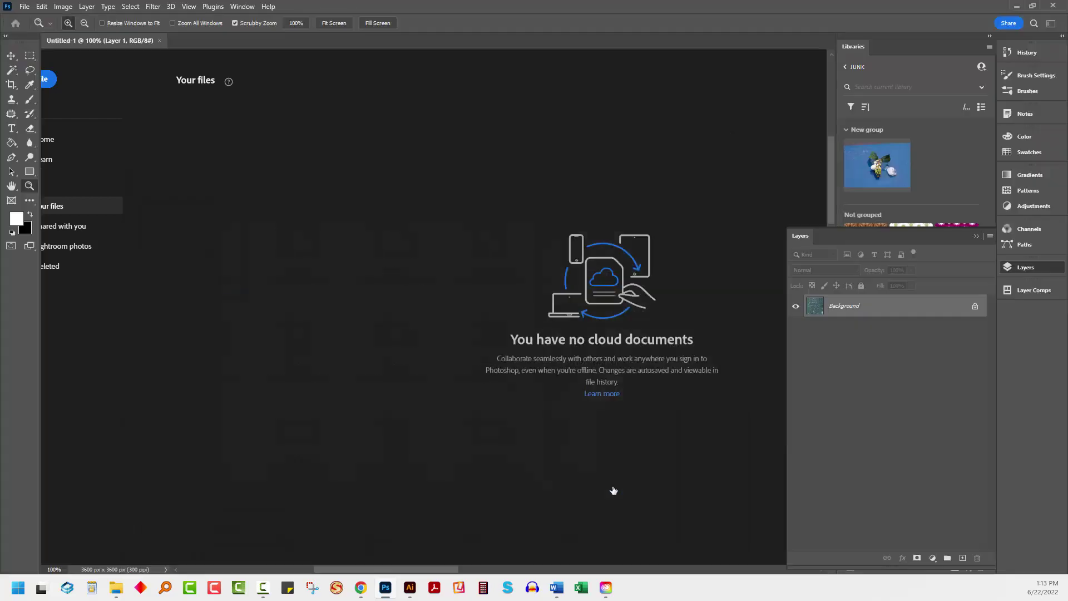
Step: Reset the Graphic Design for Lunch™ workspace to its saved panel layout
{"action": "left_click", "coordinate": [1053, 23]}
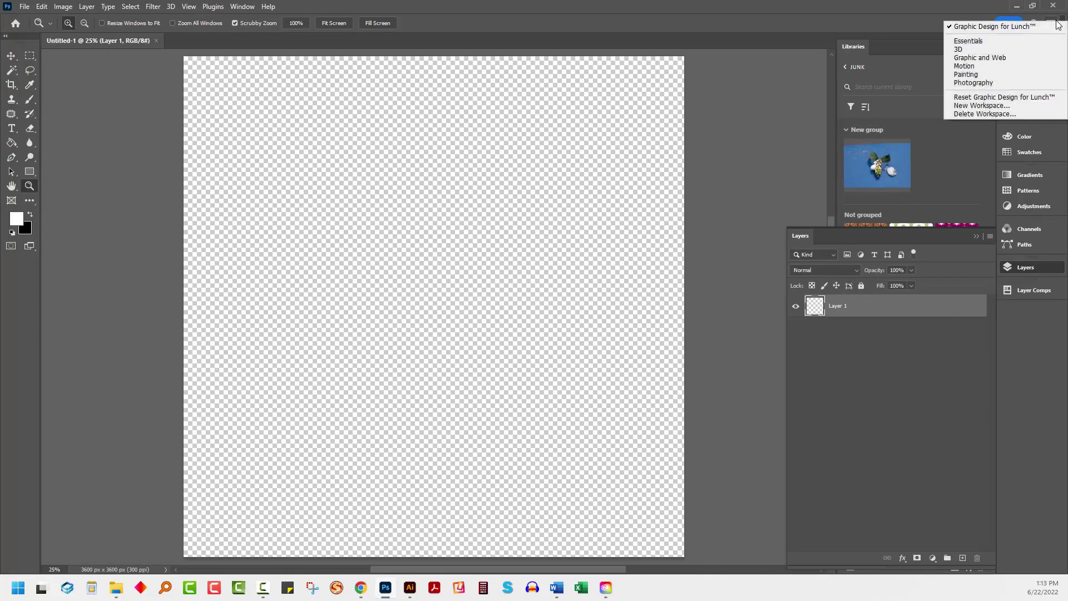
{"action": "left_click", "coordinate": [1029, 97]}
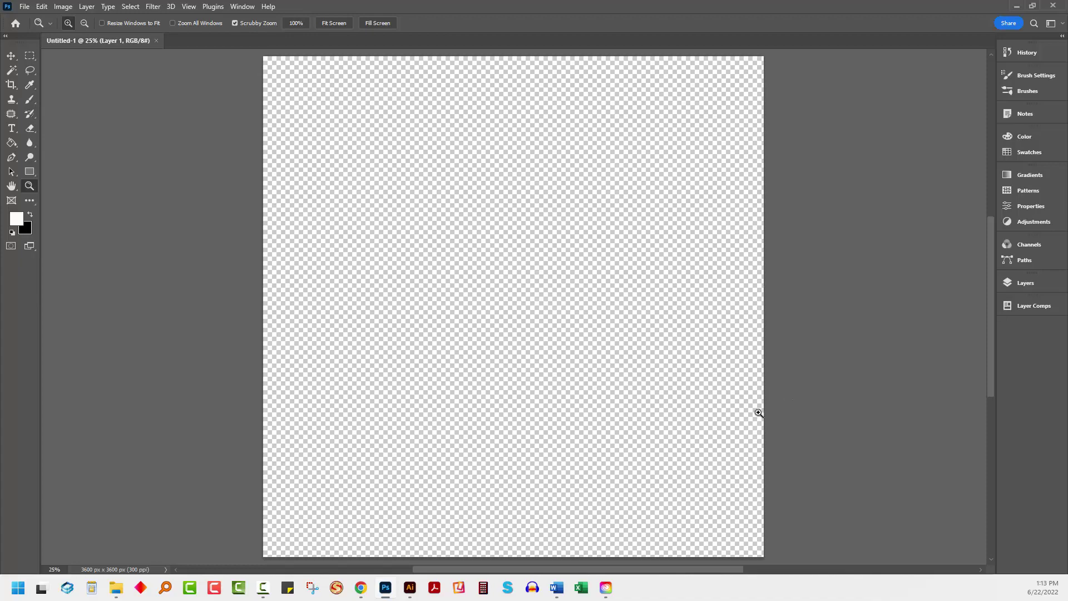
Step: Bring up the Unsplash texture results in Chrome, then view the License | Unsplash page
{"action": "mouse_move", "coordinate": [357, 588]}
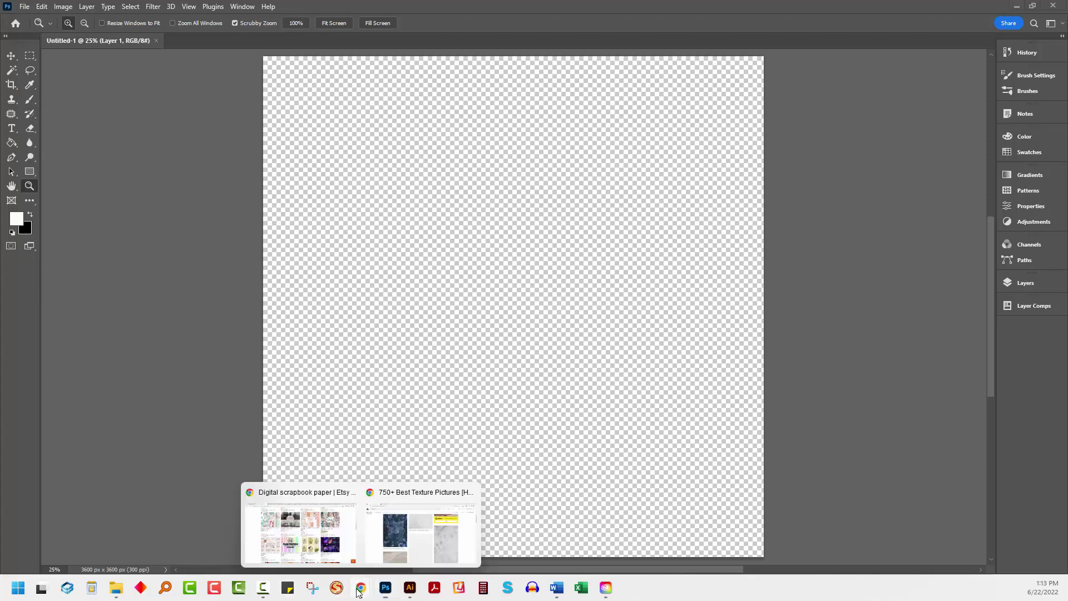
{"action": "left_click", "coordinate": [392, 543]}
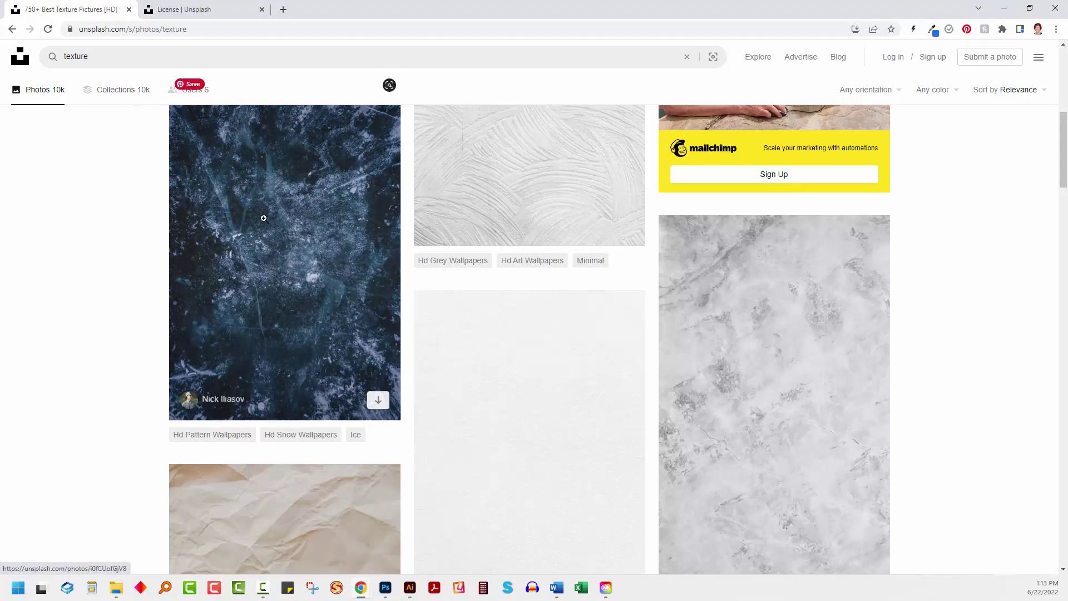
{"action": "scroll", "coordinate": [264, 219], "scroll_direction": "up", "scroll_amount": 6}
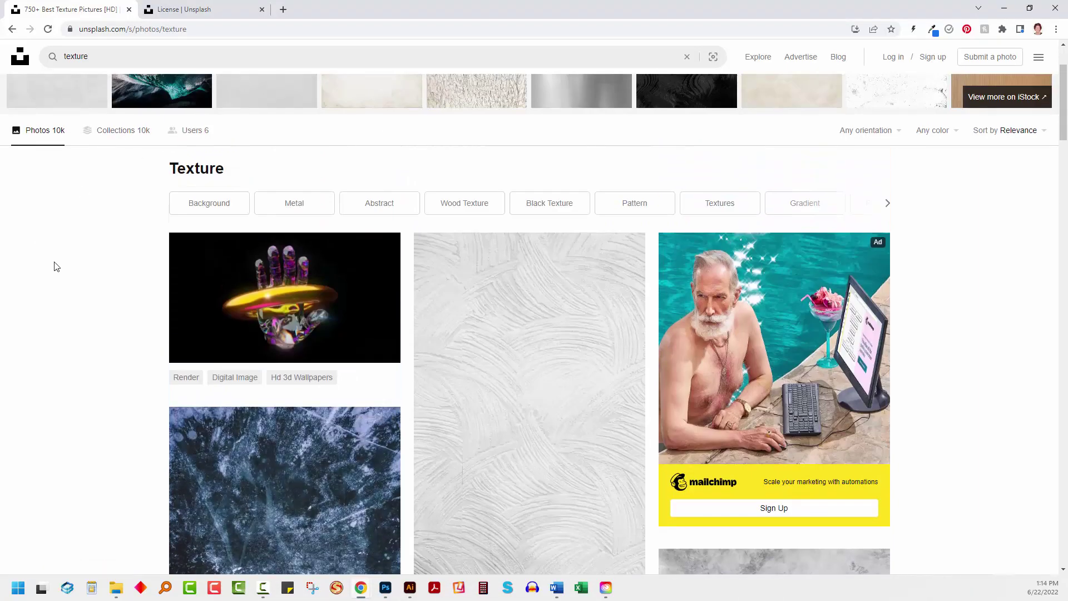
{"action": "scroll", "coordinate": [57, 266], "scroll_direction": "down", "scroll_amount": 1}
{"action": "scroll", "coordinate": [56, 266], "scroll_direction": "down", "scroll_amount": 4}
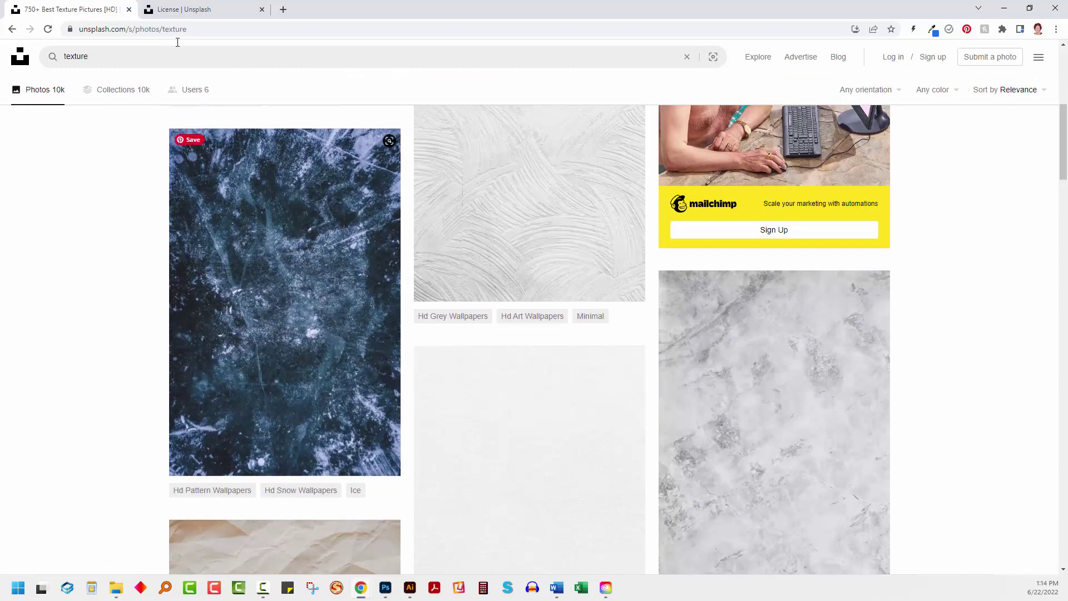
{"action": "left_click", "coordinate": [200, 11]}
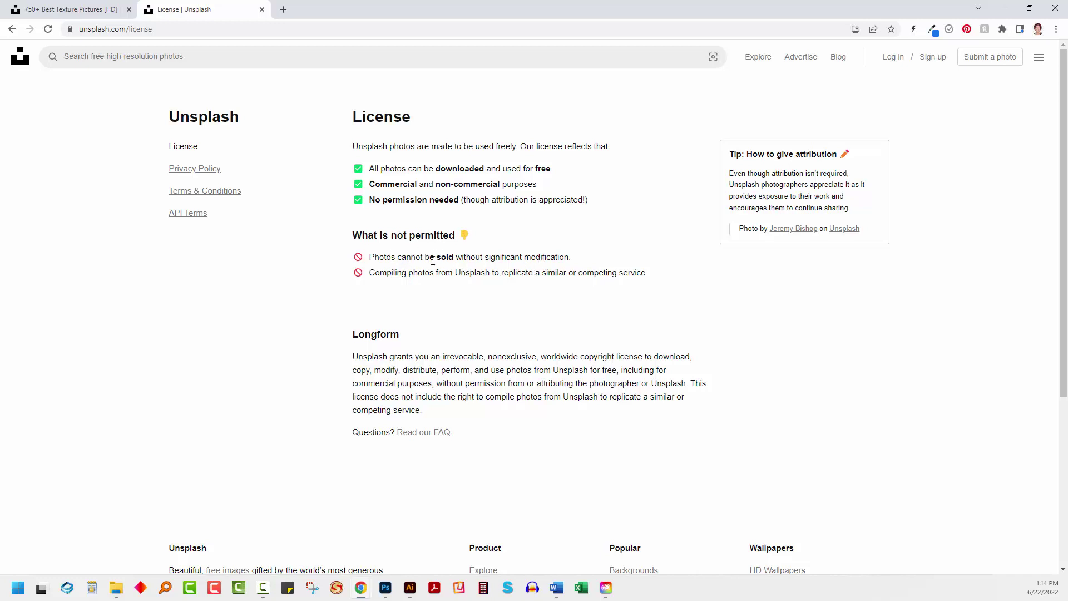
Step: Return to the texture search results and load more photos
{"action": "left_click", "coordinate": [55, 10]}
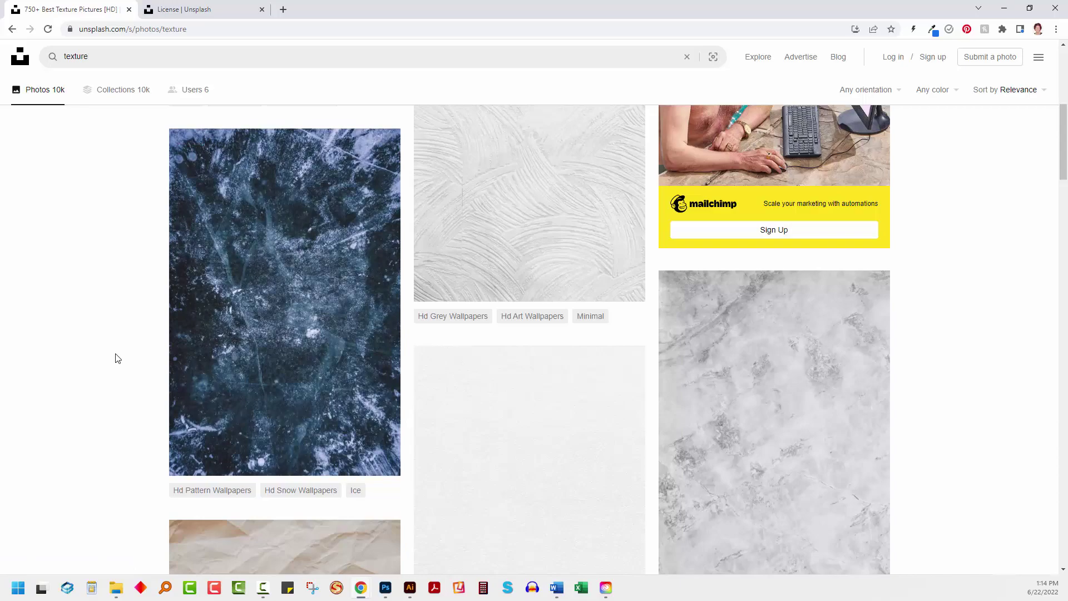
{"action": "scroll", "coordinate": [124, 363], "scroll_direction": "down", "scroll_amount": 7}
{"action": "scroll", "coordinate": [150, 384], "scroll_direction": "down", "scroll_amount": 20}
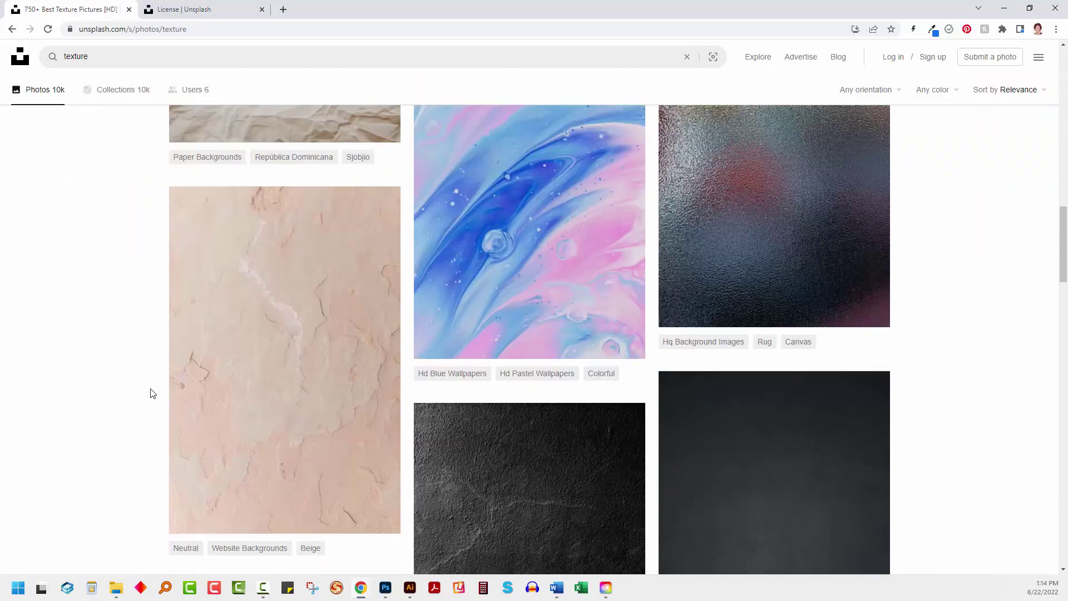
{"action": "scroll", "coordinate": [218, 371], "scroll_direction": "down", "scroll_amount": 15}
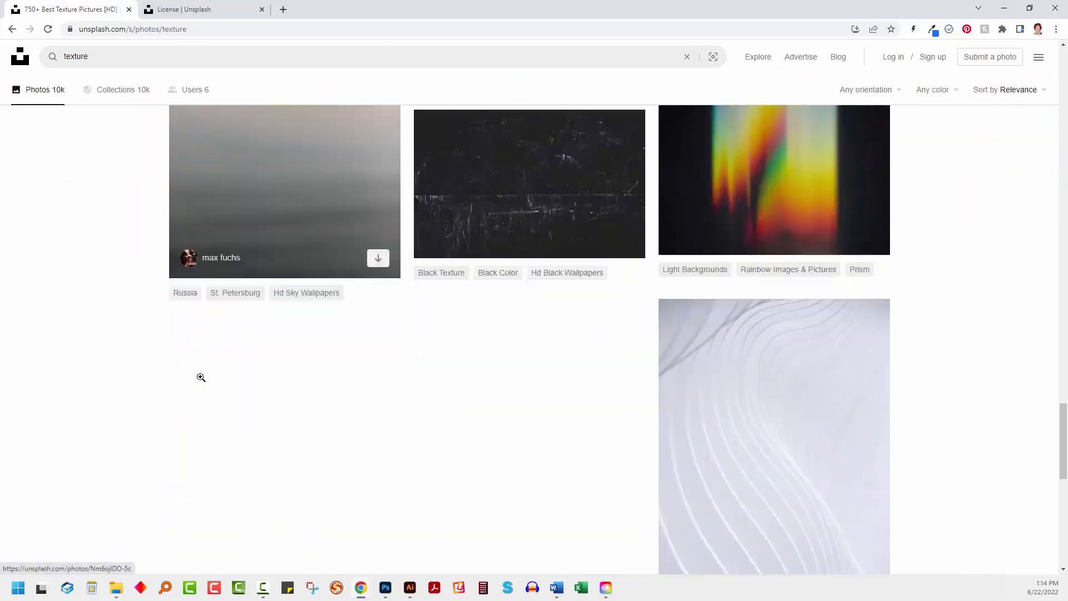
{"action": "left_click", "coordinate": [493, 482]}
Step: Scroll down the results to the yellow watercolour photo with flowers
{"action": "scroll", "coordinate": [556, 378], "scroll_direction": "down", "scroll_amount": 4}
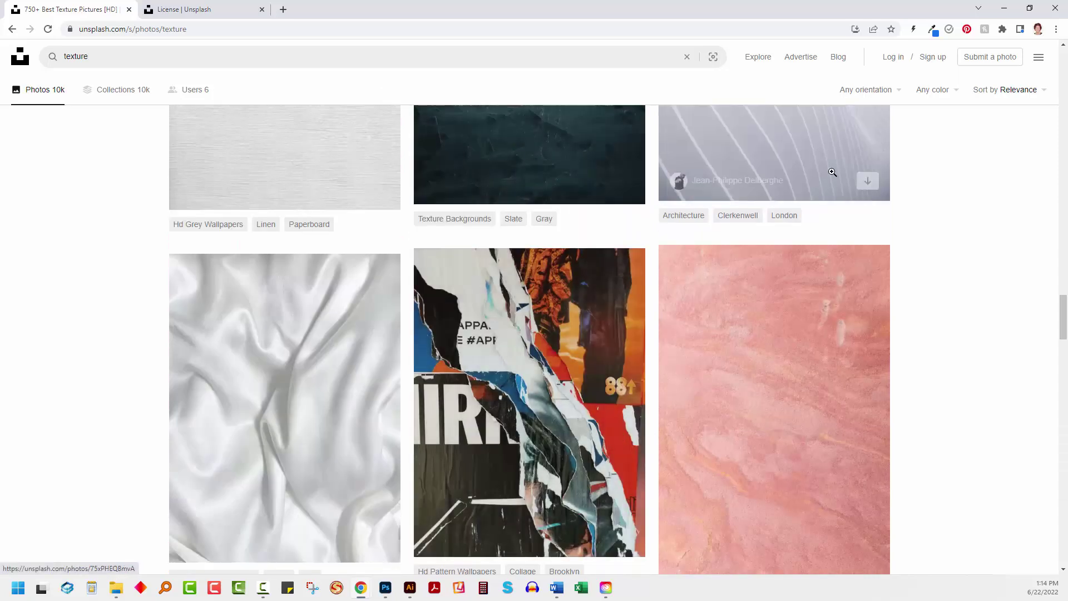
{"action": "left_click_drag", "start_coordinate": [1065, 318], "coordinate": [1058, 64]}
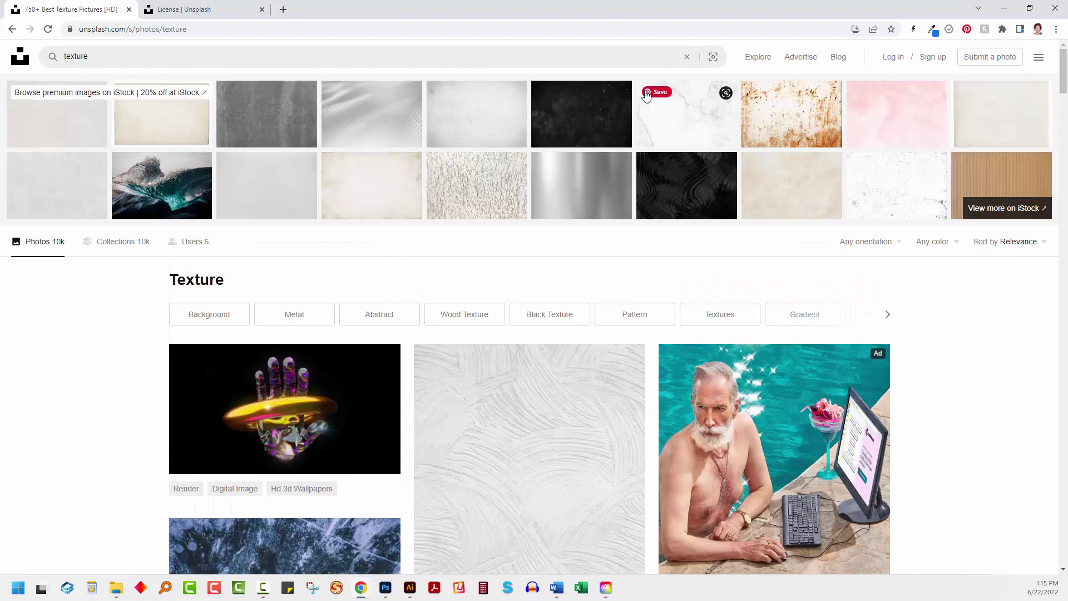
{"action": "left_click_drag", "start_coordinate": [1063, 74], "coordinate": [1061, 139]}
{"action": "scroll", "coordinate": [879, 356], "scroll_direction": "down", "scroll_amount": 7}
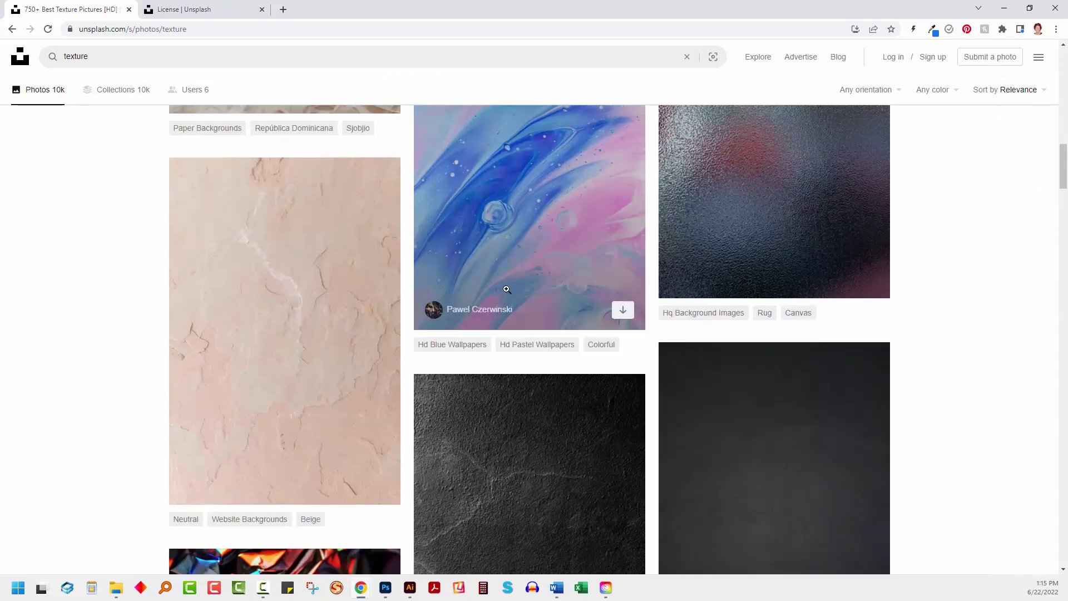
{"action": "scroll", "coordinate": [602, 290], "scroll_direction": "up", "scroll_amount": 2}
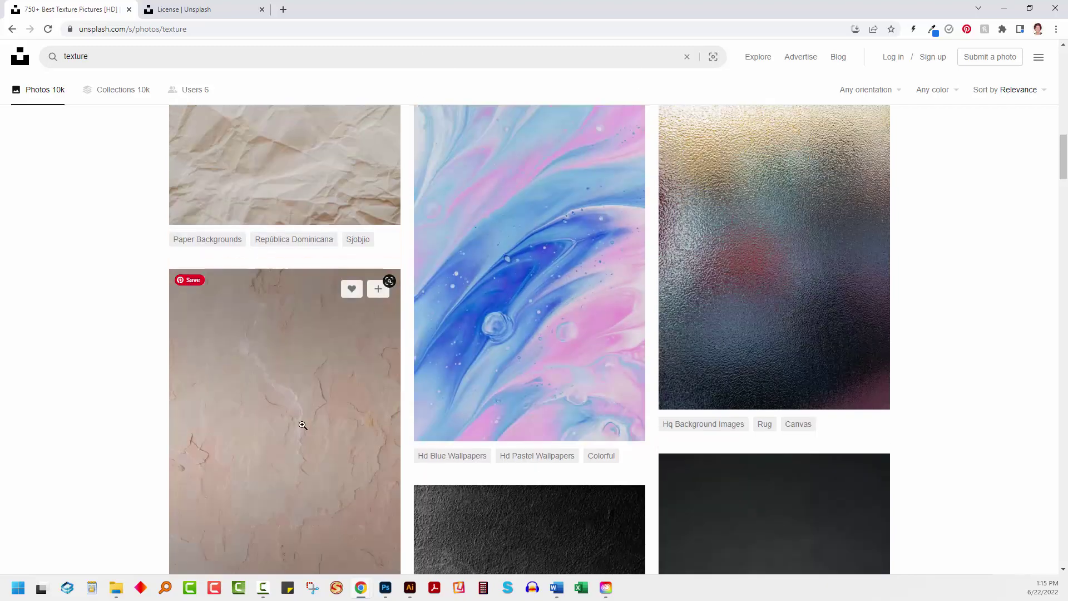
{"action": "scroll", "coordinate": [384, 278], "scroll_direction": "down", "scroll_amount": 4}
{"action": "scroll", "coordinate": [328, 402], "scroll_direction": "down", "scroll_amount": 20}
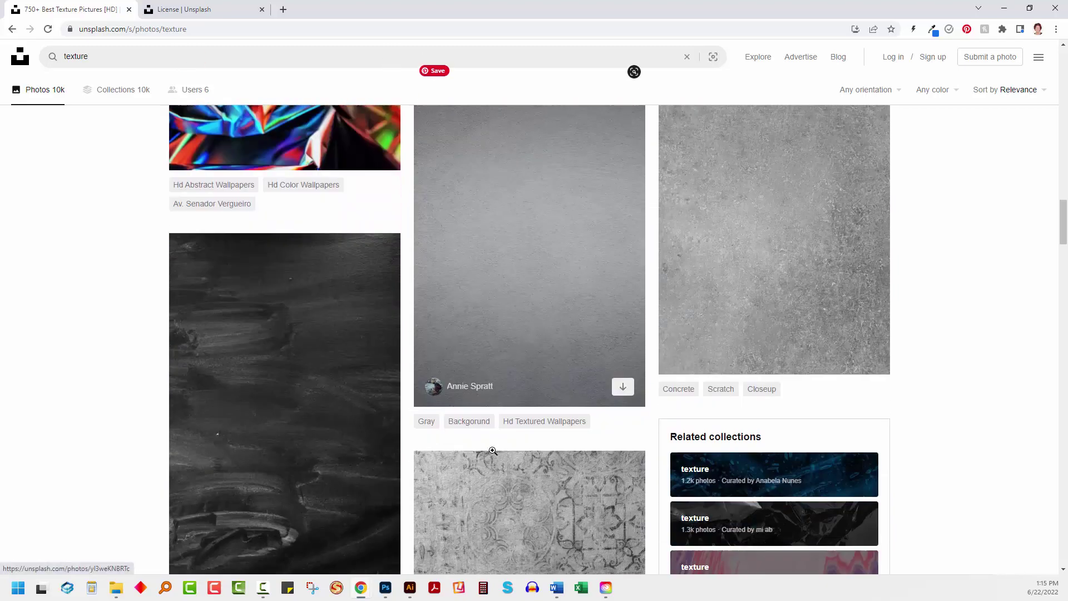
{"action": "scroll", "coordinate": [445, 473], "scroll_direction": "down", "scroll_amount": 8}
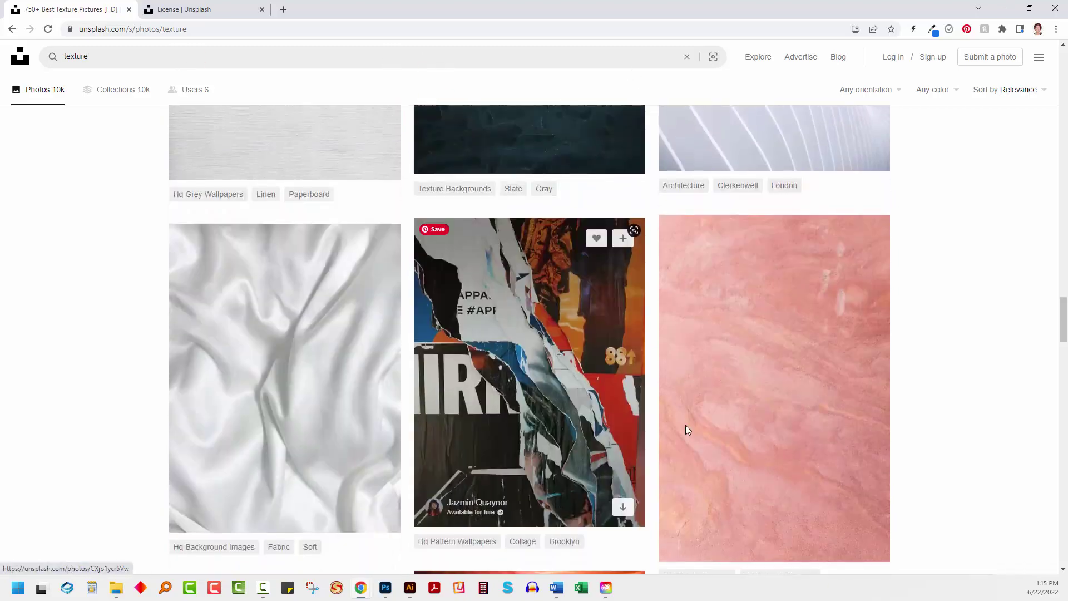
{"action": "scroll", "coordinate": [807, 445], "scroll_direction": "down", "scroll_amount": 12}
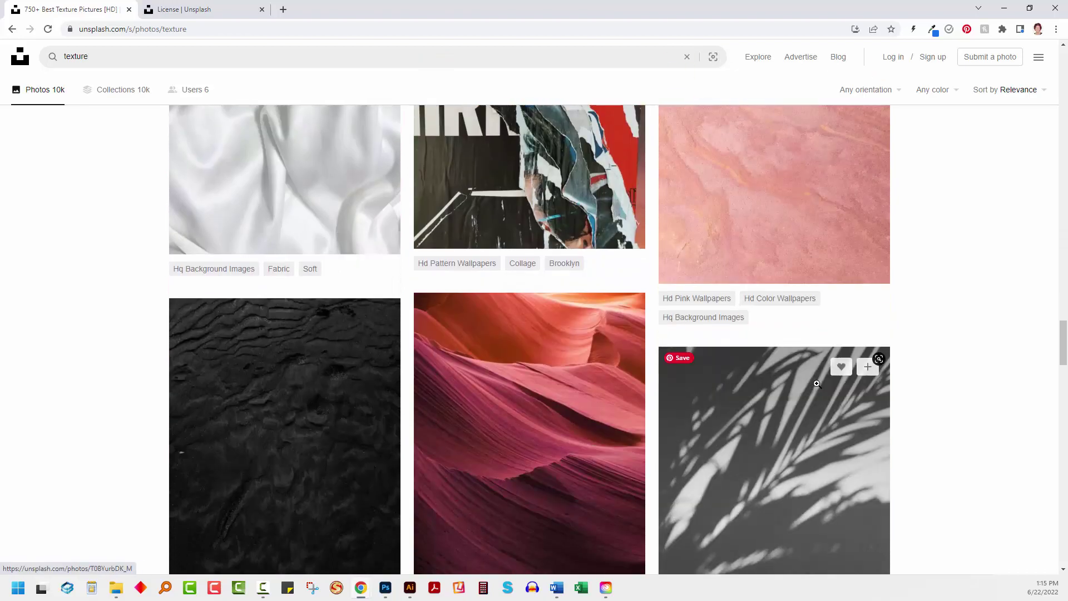
{"action": "scroll", "coordinate": [778, 468], "scroll_direction": "down", "scroll_amount": 18}
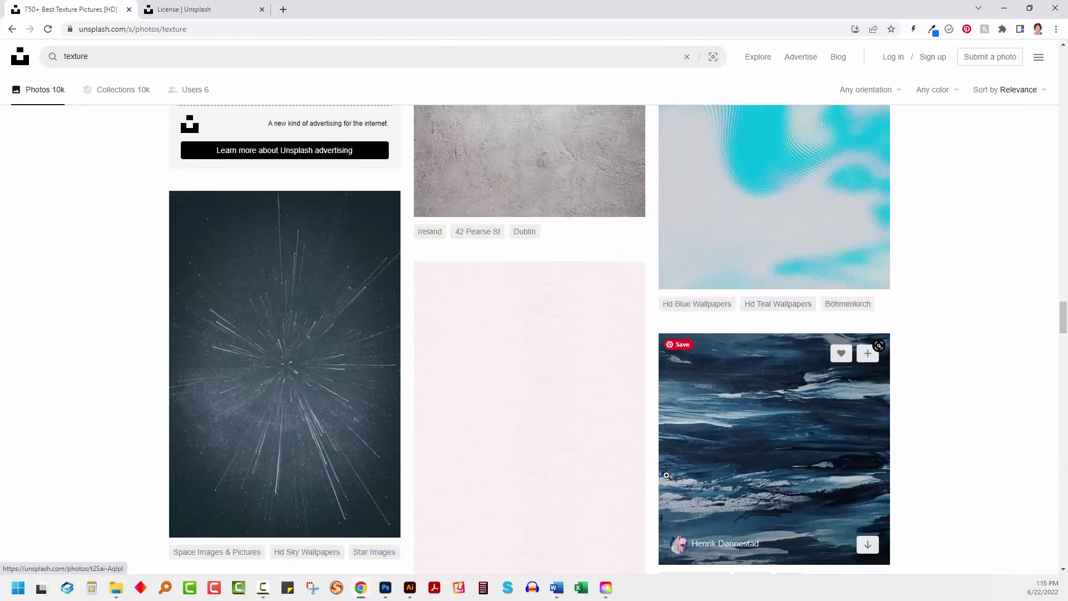
{"action": "scroll", "coordinate": [639, 495], "scroll_direction": "down", "scroll_amount": 12}
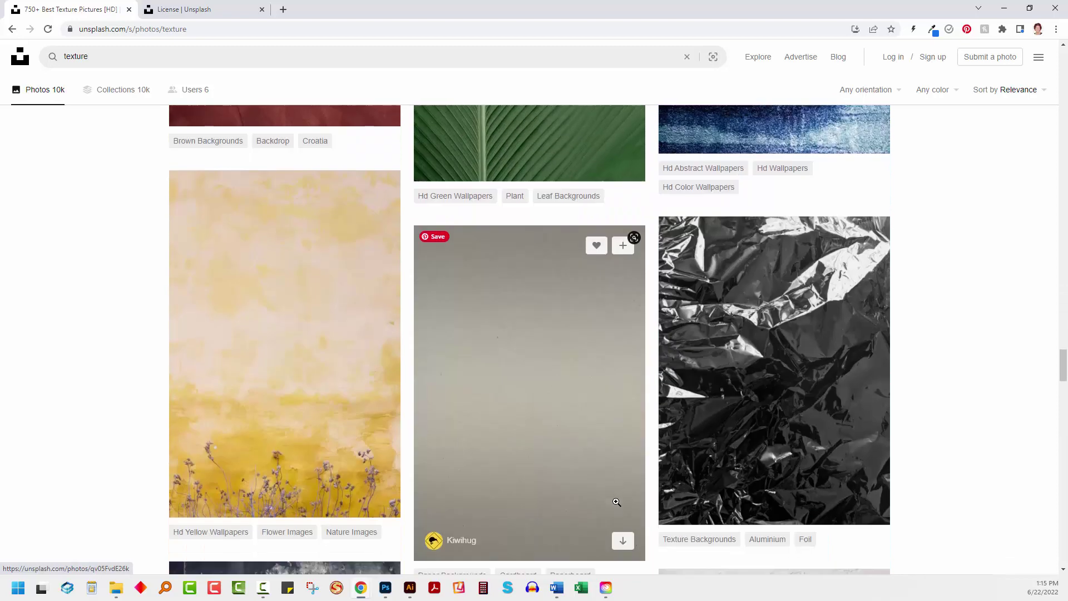
{"action": "scroll", "coordinate": [353, 288], "scroll_direction": "up", "scroll_amount": 3}
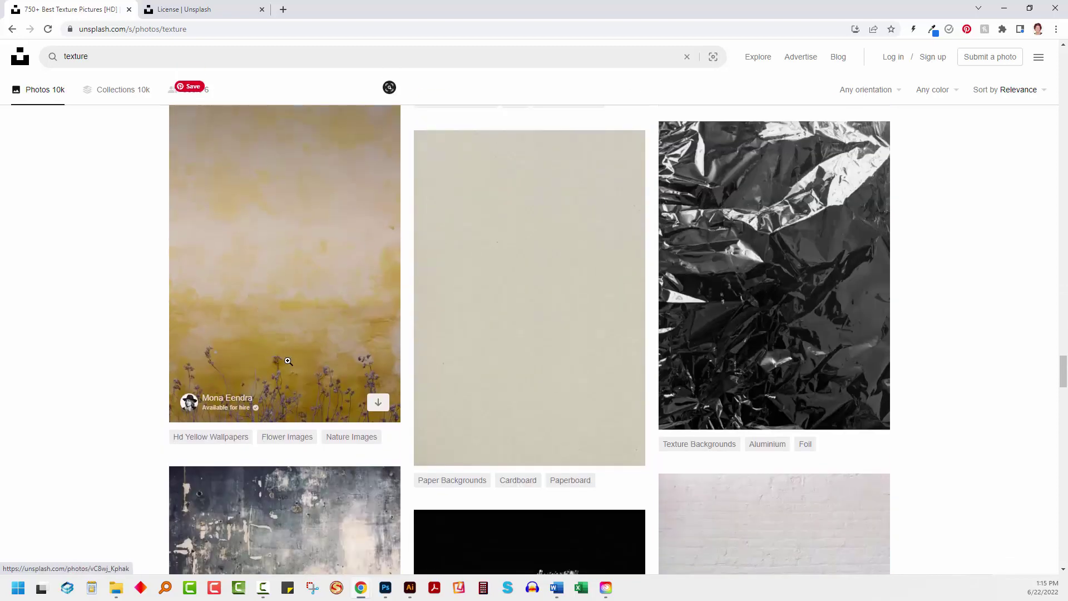
Step: Download and save the yellow flower and pink texture photos
{"action": "left_click", "coordinate": [379, 404]}
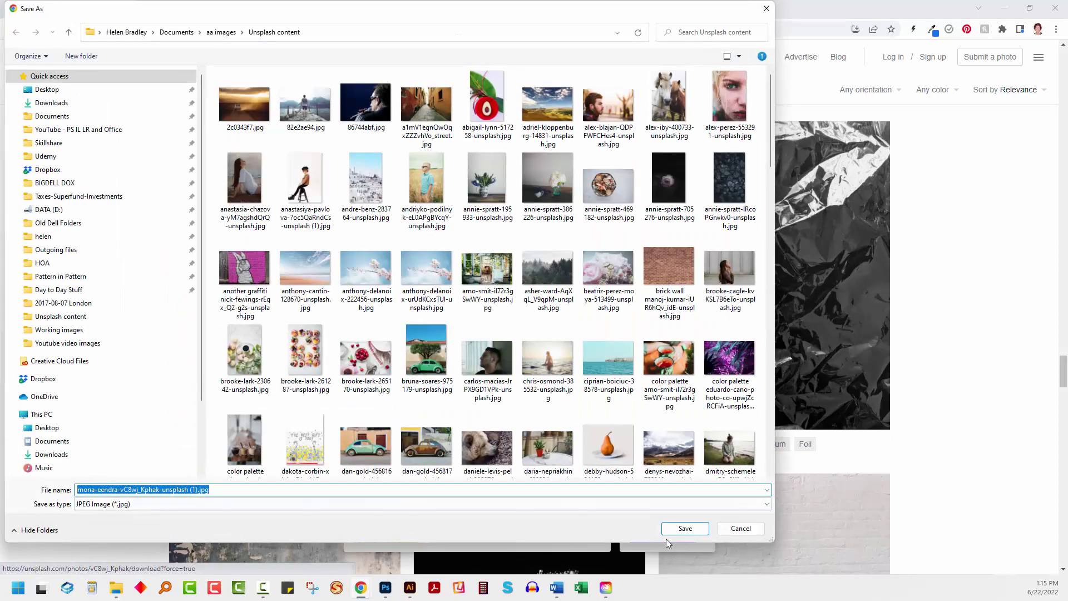
{"action": "left_click", "coordinate": [685, 529]}
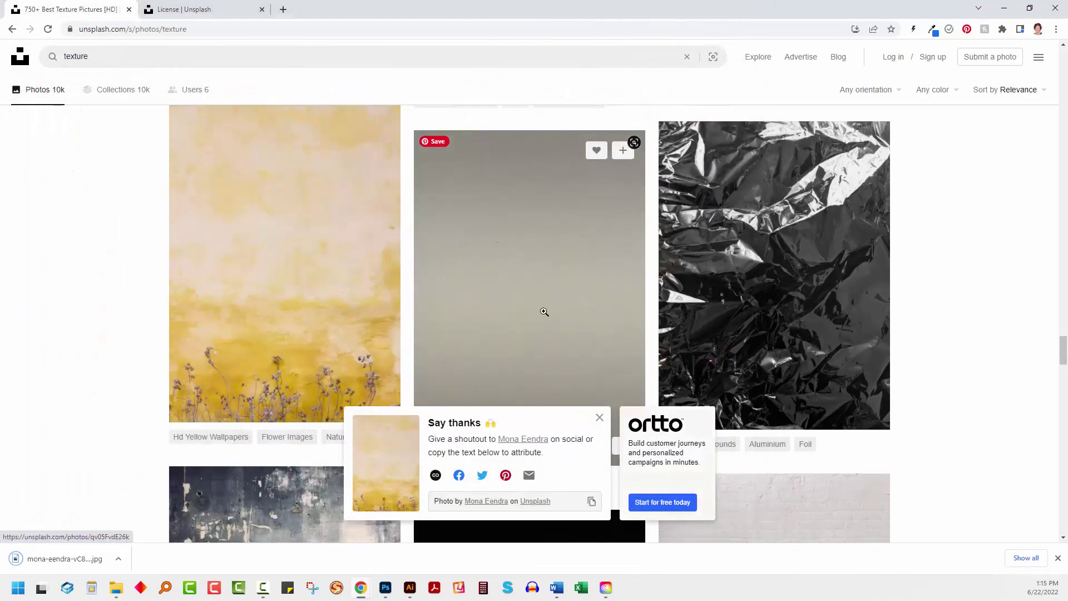
{"action": "scroll", "coordinate": [545, 312], "scroll_direction": "down", "scroll_amount": 20}
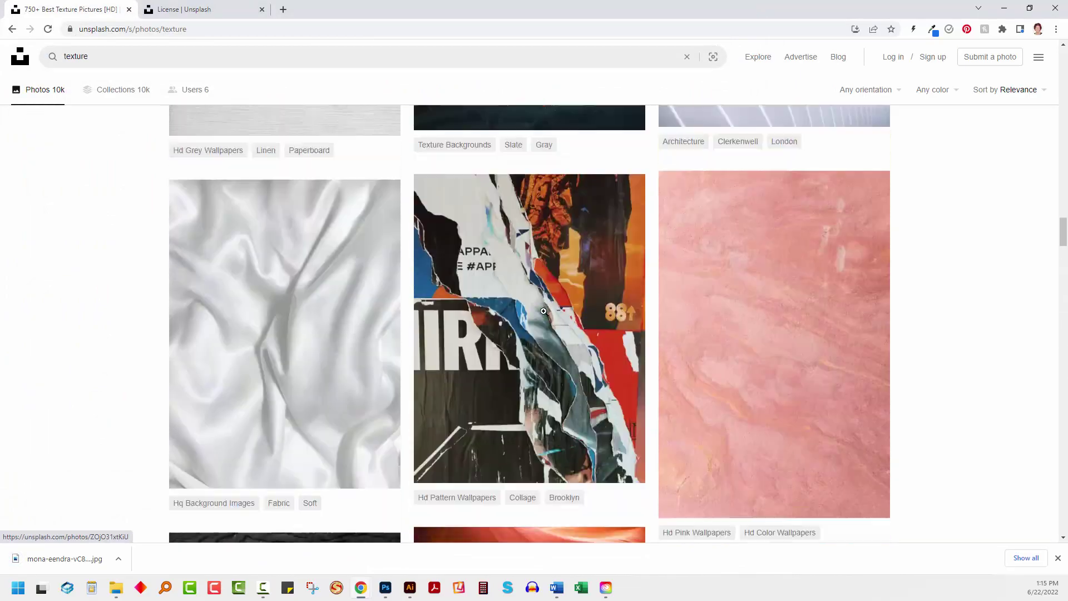
{"action": "scroll", "coordinate": [544, 311], "scroll_direction": "down", "scroll_amount": 1}
{"action": "left_click", "coordinate": [866, 431]}
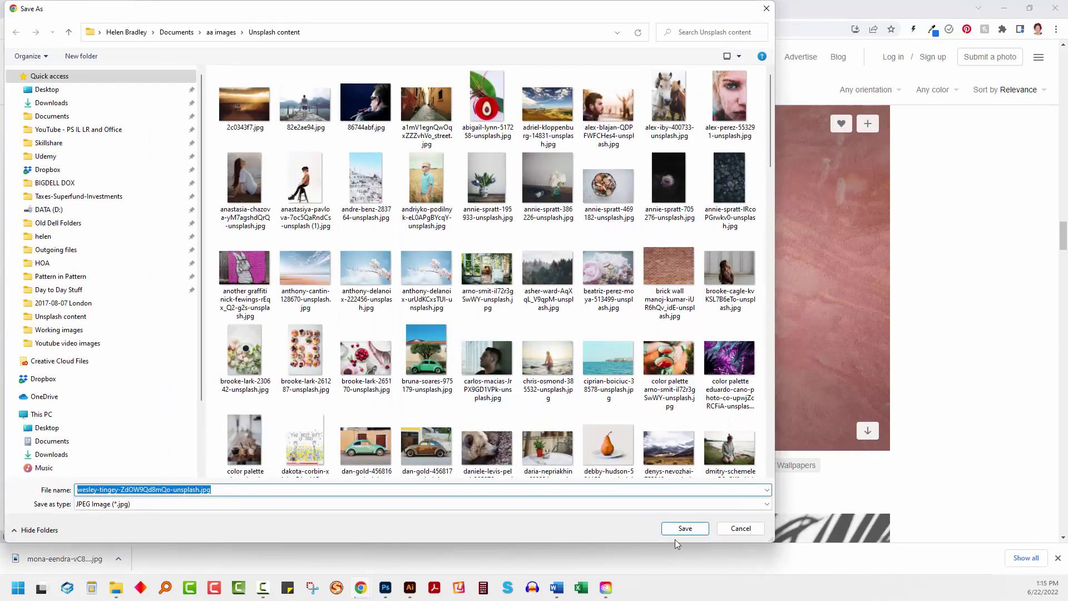
{"action": "left_click", "coordinate": [678, 534]}
Step: Download and save the dark teal scratched texture photo
{"action": "scroll", "coordinate": [525, 445], "scroll_direction": "down", "scroll_amount": 5}
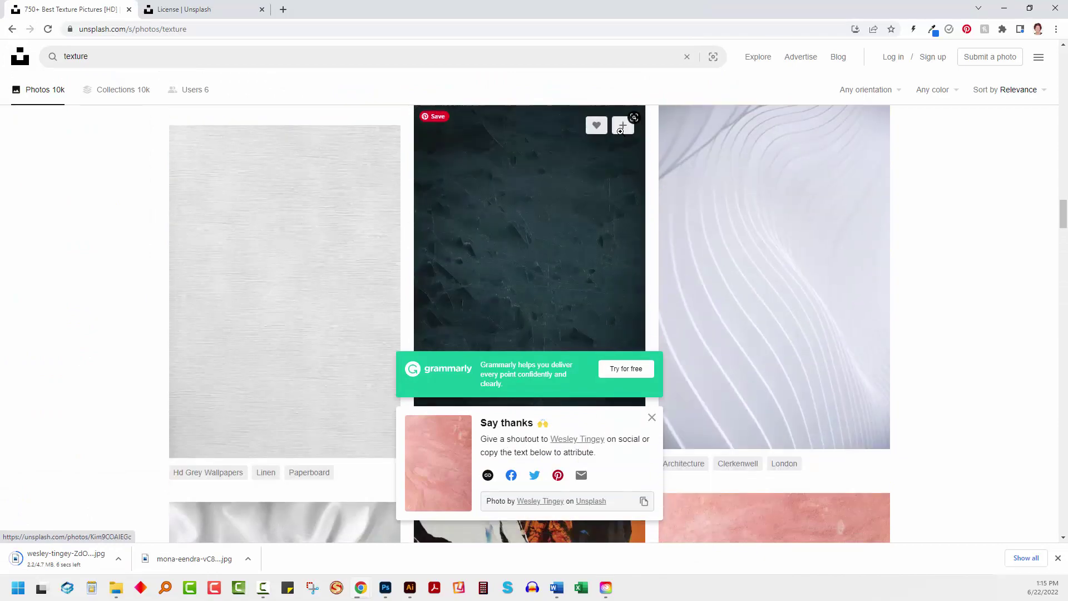
{"action": "left_click", "coordinate": [620, 131]}
{"action": "left_click", "coordinate": [932, 65]}
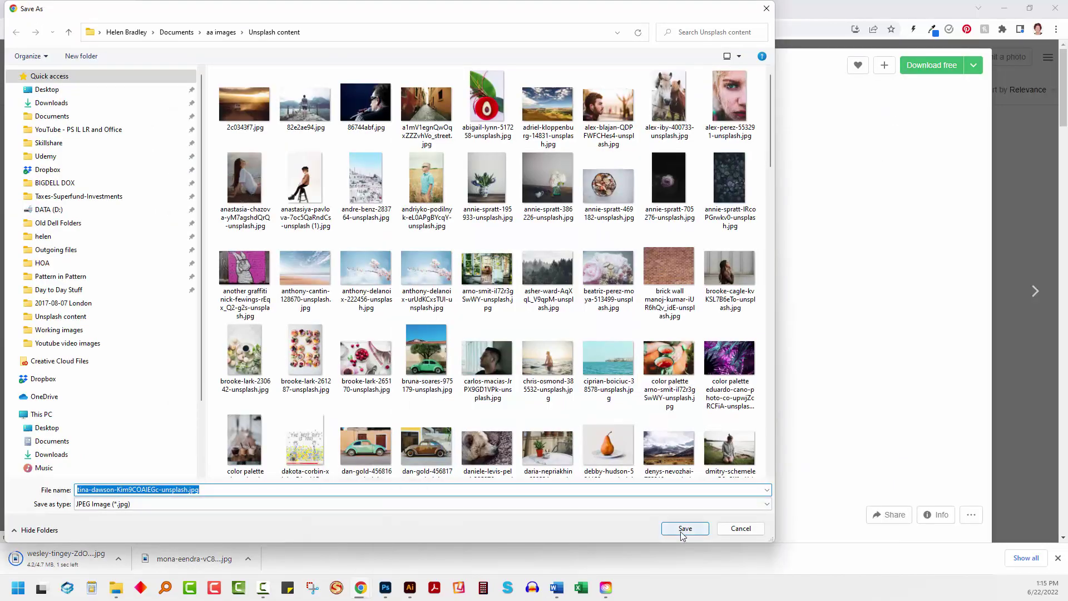
{"action": "left_click", "coordinate": [685, 528]}
Step: Download and save the grey ornamental tile texture photo
{"action": "left_click", "coordinate": [234, 208]}
{"action": "scroll", "coordinate": [233, 207], "scroll_direction": "down", "scroll_amount": 10}
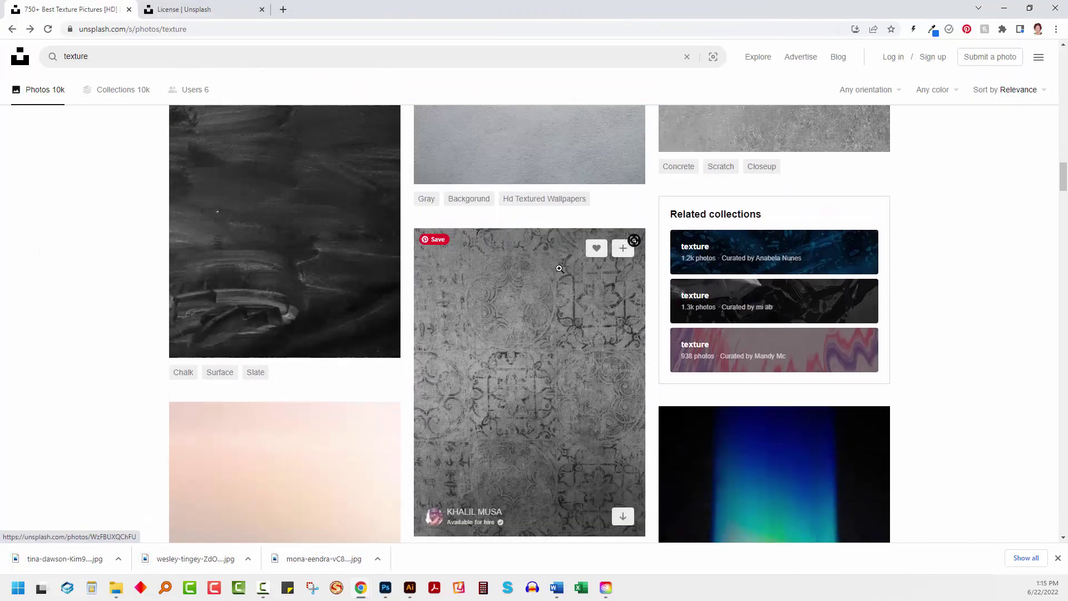
{"action": "scroll", "coordinate": [479, 272], "scroll_direction": "down", "scroll_amount": 1}
{"action": "left_click", "coordinate": [623, 461]}
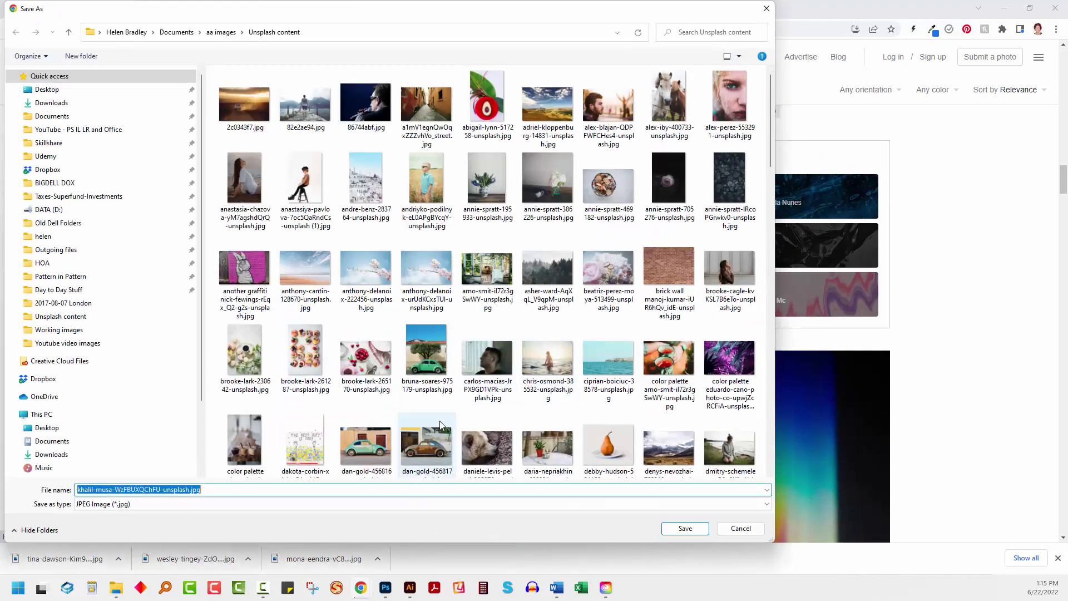
{"action": "left_click", "coordinate": [684, 528]}
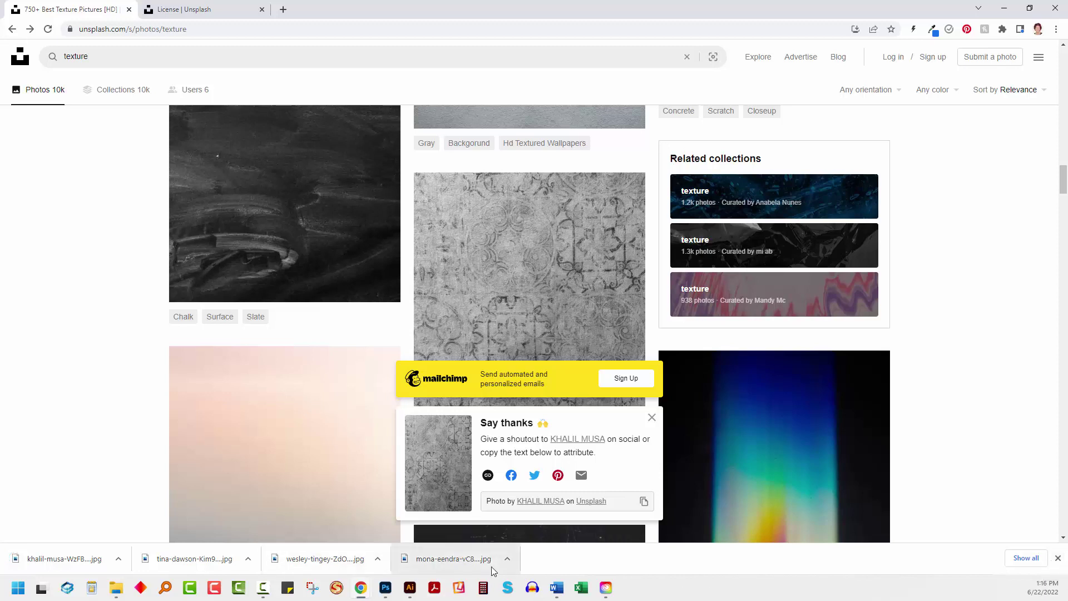
Step: Place the downloaded grey ornamental texture into the Photoshop document
{"action": "left_click_drag", "start_coordinate": [332, 11], "coordinate": [625, 21]}
{"action": "left_click", "coordinate": [406, 541]}
{"action": "left_click", "coordinate": [425, 498]}
{"action": "left_click_drag", "start_coordinate": [632, 326], "coordinate": [58, 421]}
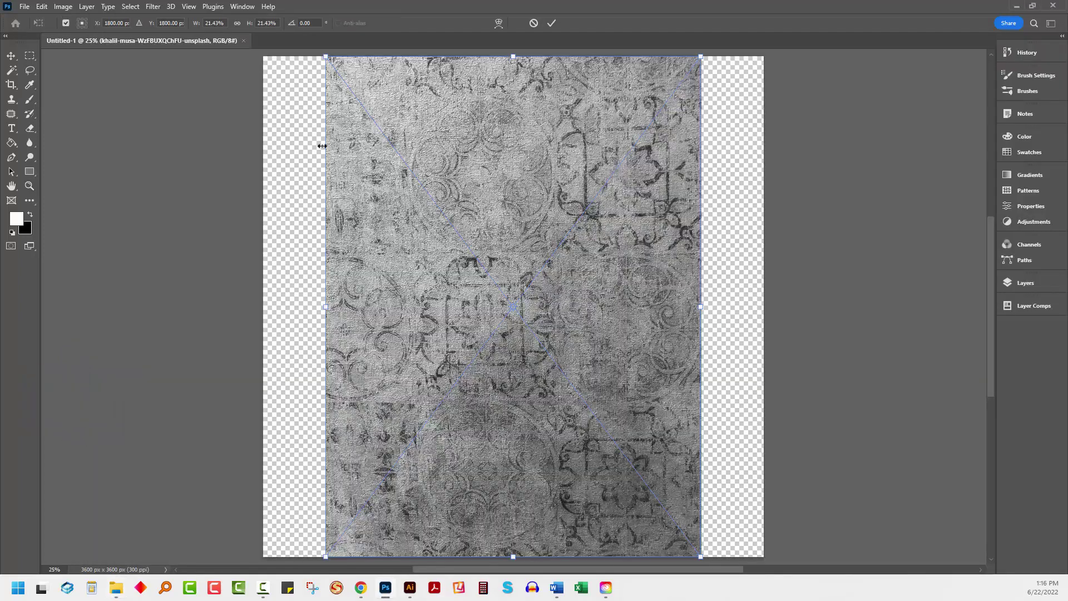
{"action": "key", "text": "Return"}
{"action": "key", "text": "z"}
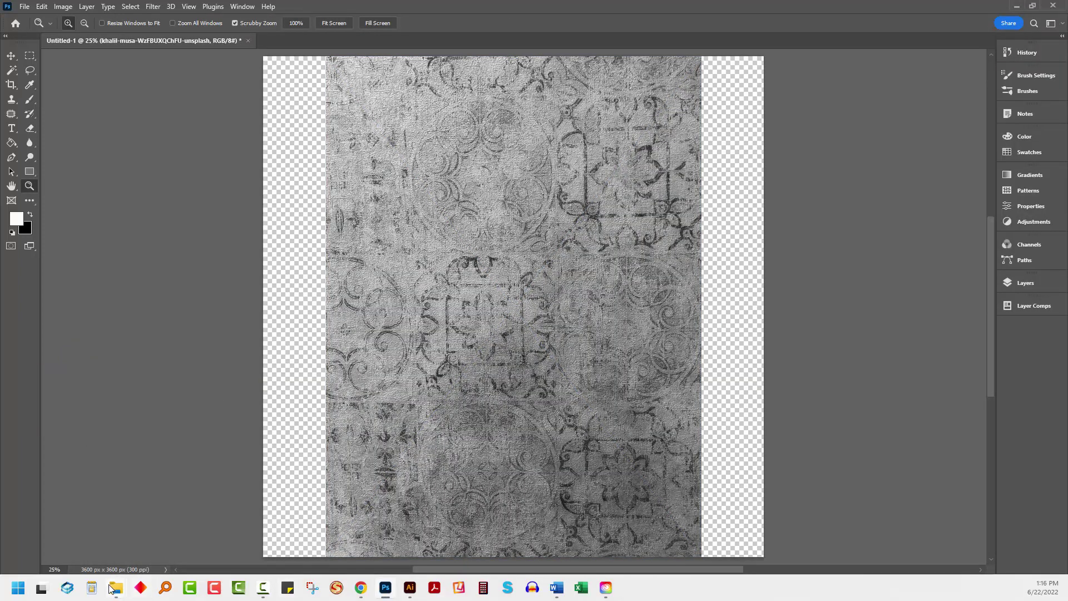
Step: Place the yellow floral texture as another layer in the document
{"action": "mouse_move", "coordinate": [115, 588]}
{"action": "left_click", "coordinate": [186, 515]}
{"action": "left_click_drag", "start_coordinate": [804, 414], "coordinate": [269, 434]}
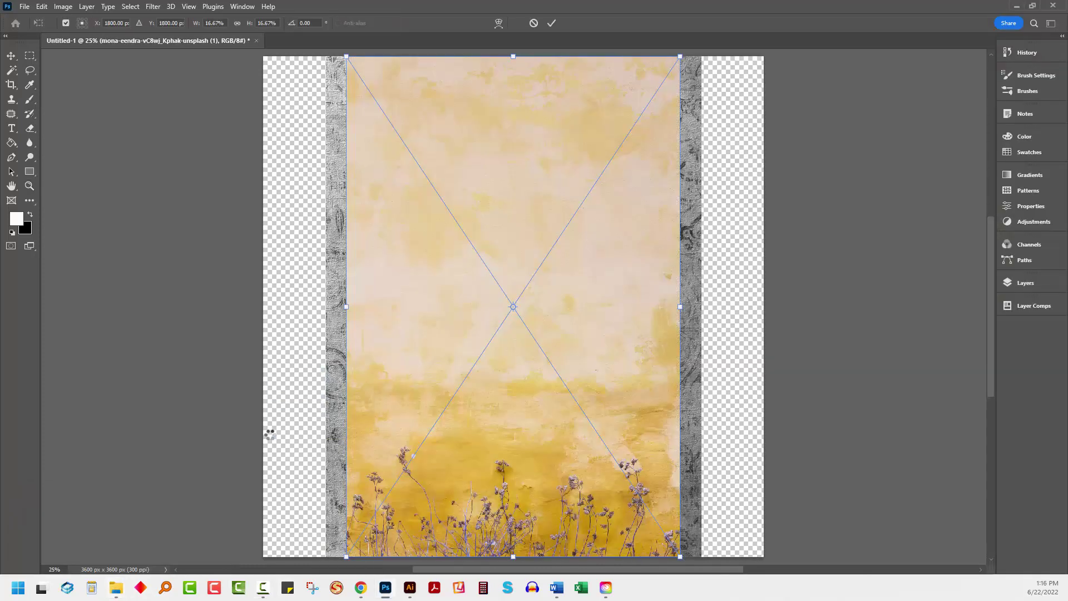
{"action": "key", "text": "Return"}
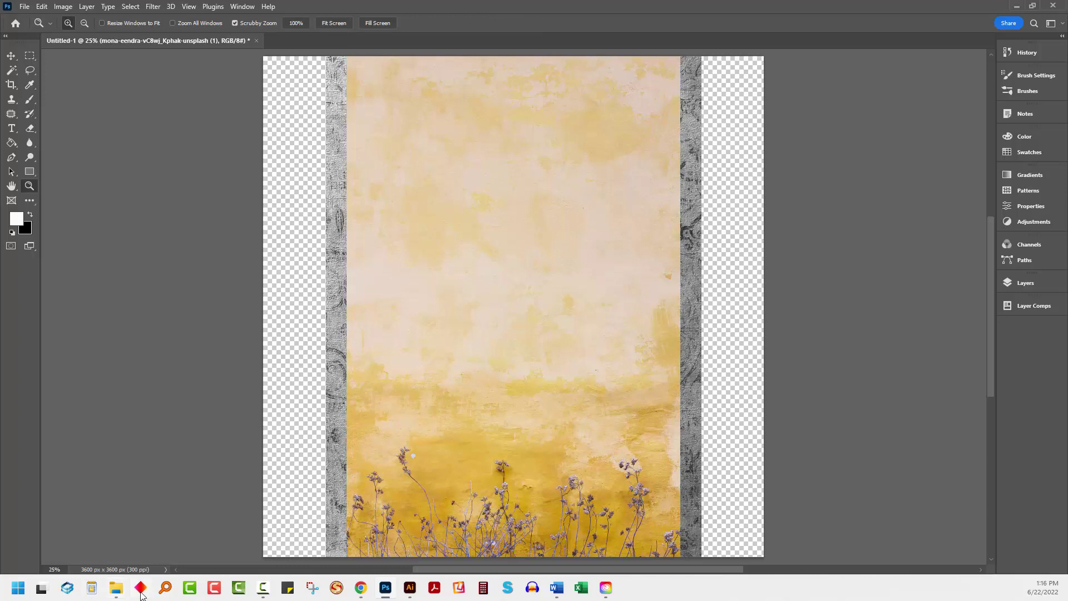
Step: Place the dark teal scratched texture as a layer on the canvas
{"action": "mouse_move", "coordinate": [360, 588]}
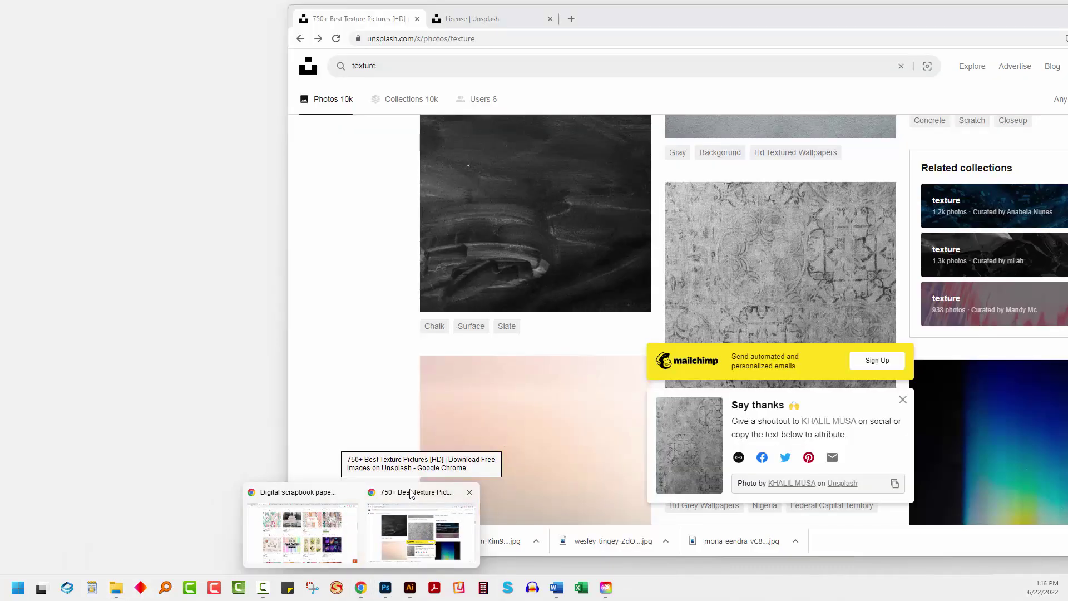
{"action": "left_click", "coordinate": [410, 494]}
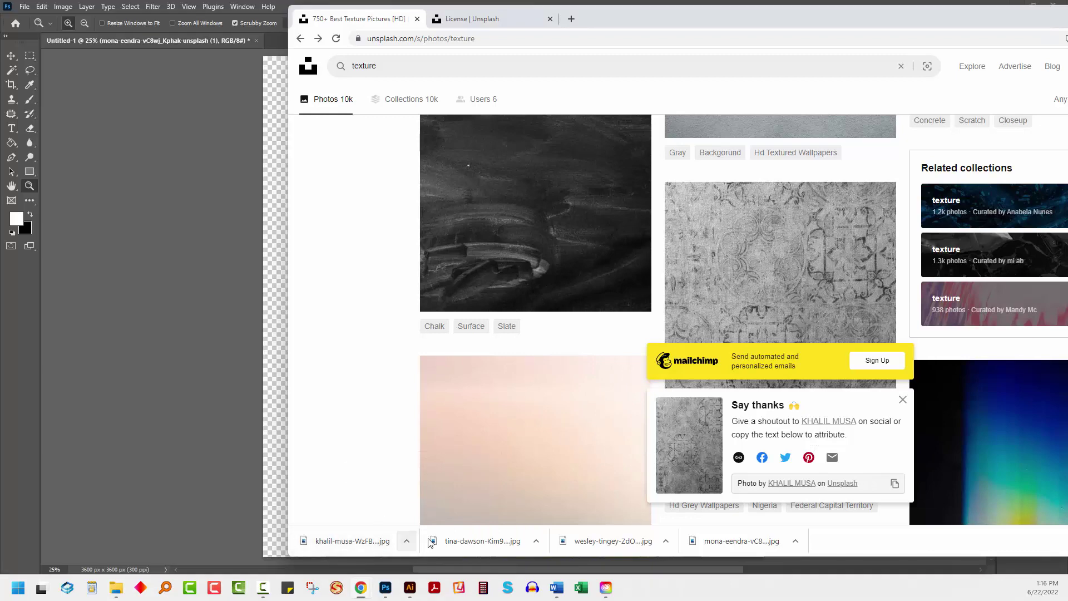
{"action": "left_click", "coordinate": [538, 540]}
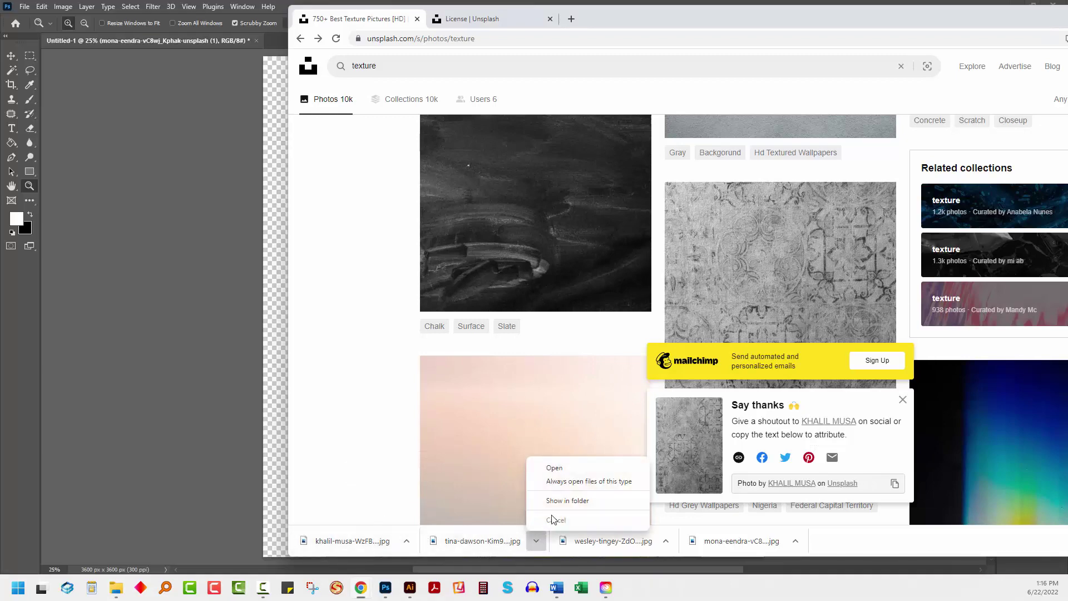
{"action": "left_click", "coordinate": [561, 502]}
{"action": "scroll", "coordinate": [562, 500], "scroll_direction": "down", "scroll_amount": 5}
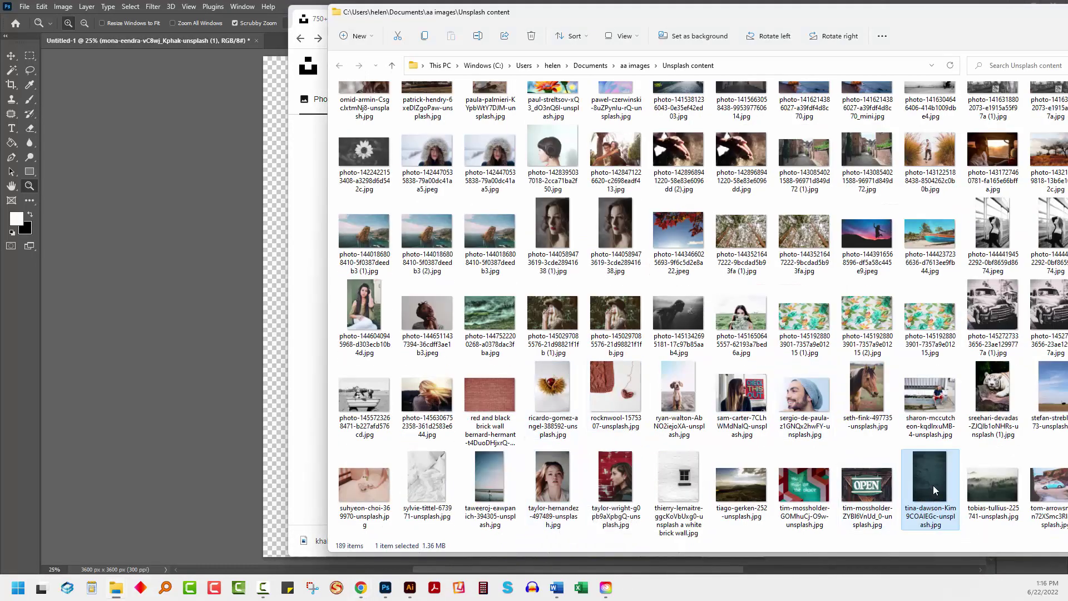
{"action": "left_click_drag", "start_coordinate": [933, 485], "coordinate": [258, 432]}
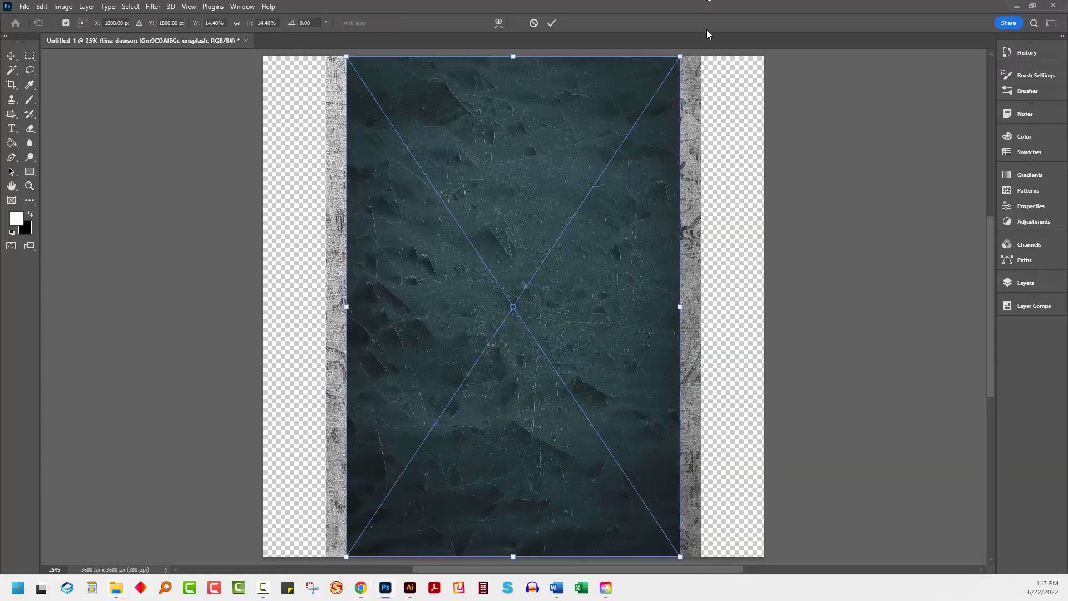
{"action": "left_click", "coordinate": [550, 25]}
{"action": "key", "text": "z"}
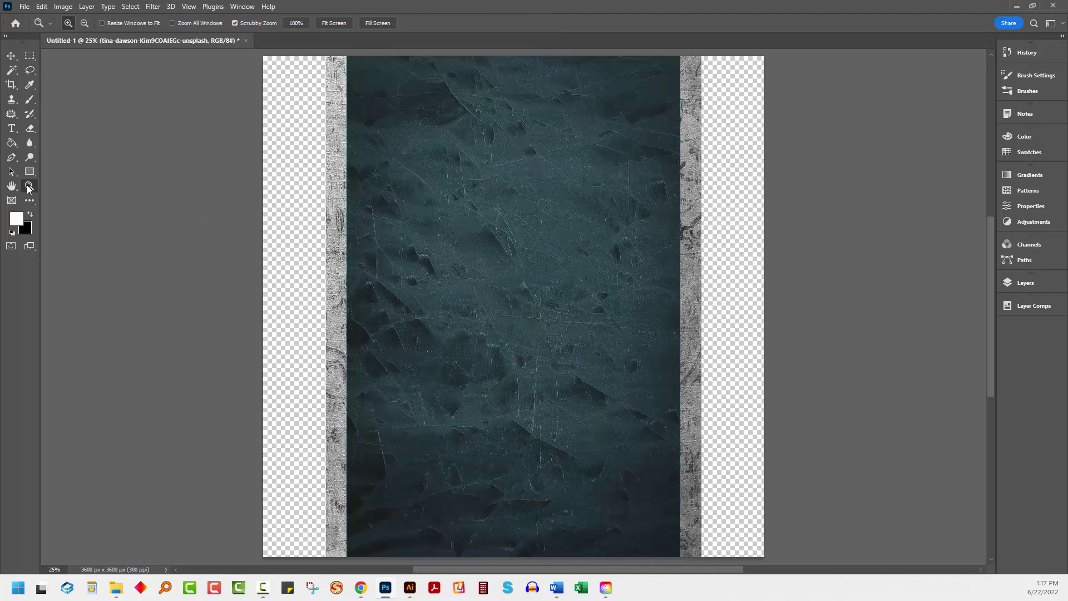
Step: Move and scale the dark teal texture past the canvas edges so it fills the square
{"action": "left_click", "coordinate": [474, 307], "text": "alt"}
{"action": "left_click", "coordinate": [11, 55]}
{"action": "left_click_drag", "start_coordinate": [410, 234], "coordinate": [346, 227]}
{"action": "left_click_drag", "start_coordinate": [539, 454], "coordinate": [667, 545]}
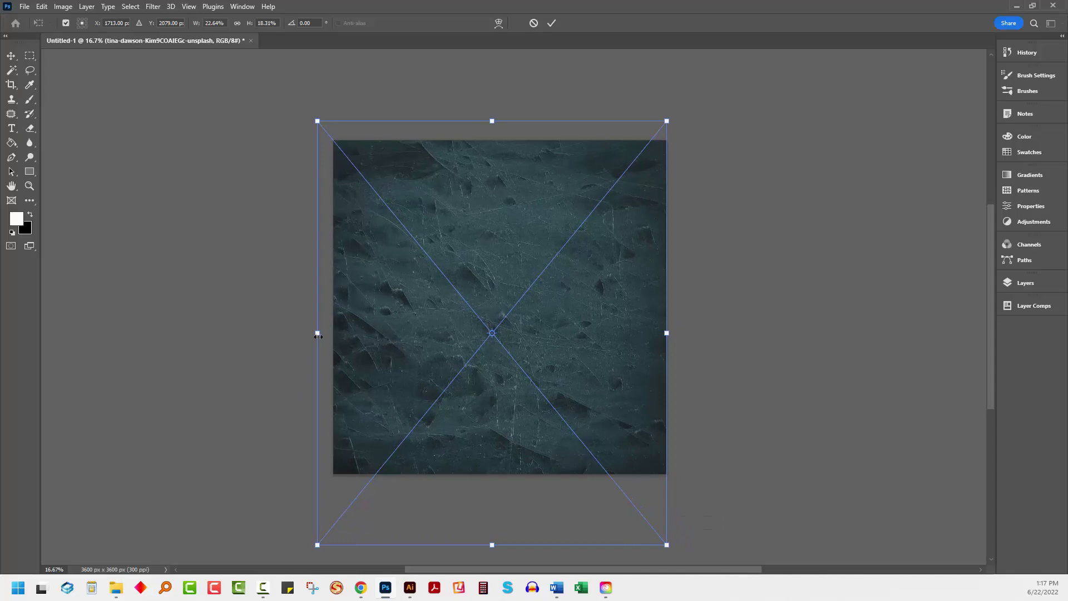
{"action": "left_click_drag", "start_coordinate": [321, 336], "coordinate": [333, 334]}
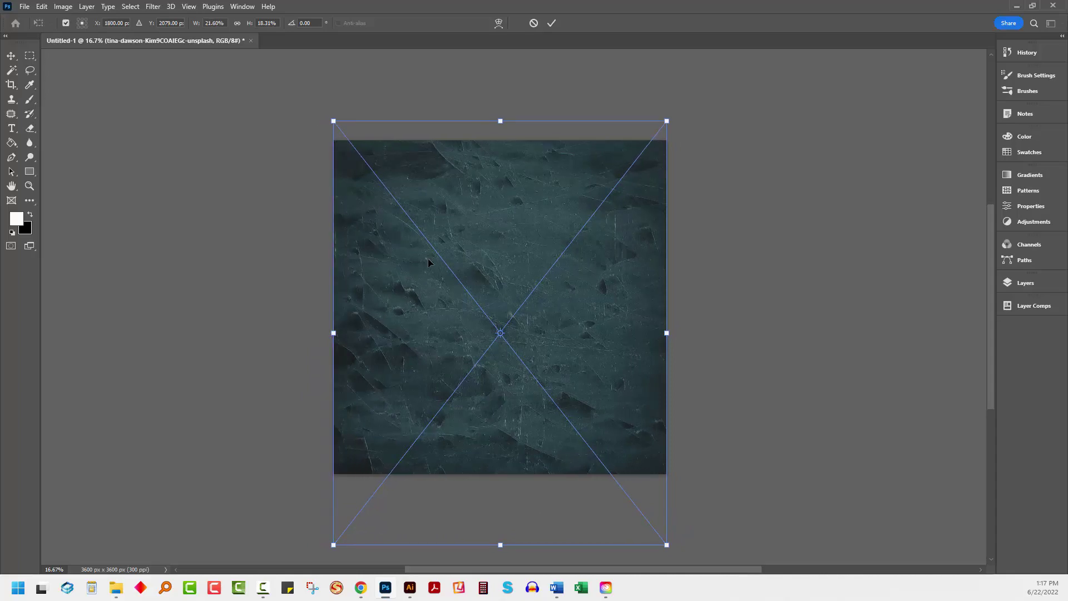
{"action": "left_click", "coordinate": [552, 23]}
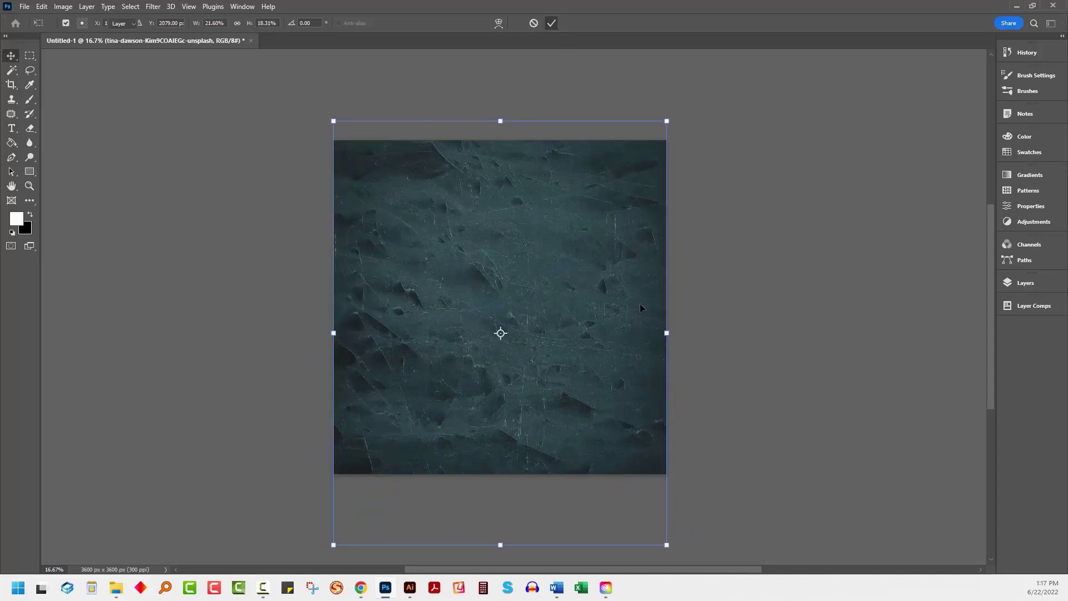
Step: Hide the teal layer and scale the yellow floral texture to cover the canvas
{"action": "left_click", "coordinate": [1025, 283]}
{"action": "left_click", "coordinate": [798, 309]}
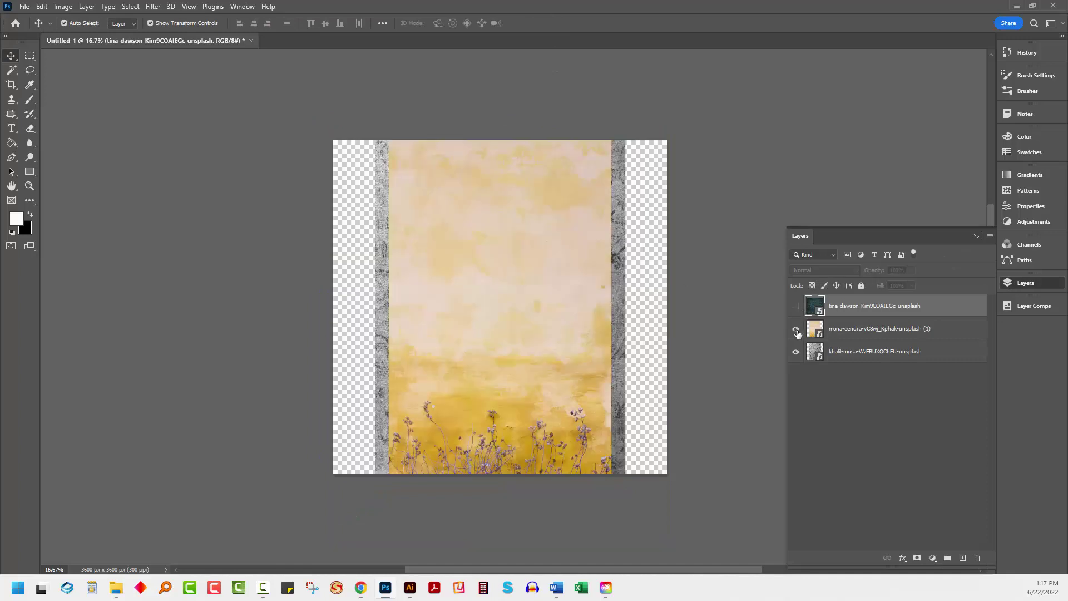
{"action": "left_click", "coordinate": [843, 333]}
{"action": "left_click_drag", "start_coordinate": [522, 334], "coordinate": [416, 445]}
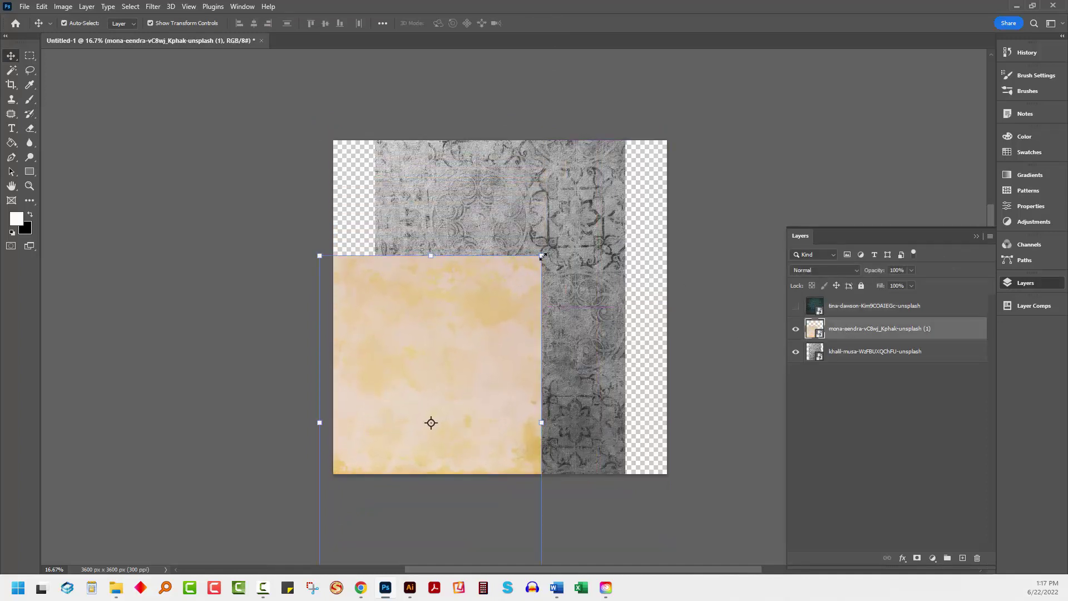
{"action": "left_click_drag", "start_coordinate": [542, 256], "coordinate": [702, 78]}
{"action": "mouse_move", "coordinate": [560, 345]}
{"action": "left_mouse_down"}
{"action": "mouse_move", "coordinate": [567, 378]}
{"action": "mouse_move", "coordinate": [572, 319]}
{"action": "mouse_move", "coordinate": [564, 354]}
{"action": "left_mouse_up"}
{"action": "left_click", "coordinate": [551, 23]}
Step: Scale the grey ornamental texture to fill the canvas and move its layer to the top
{"action": "left_click", "coordinate": [795, 329]}
{"action": "left_click", "coordinate": [845, 351]}
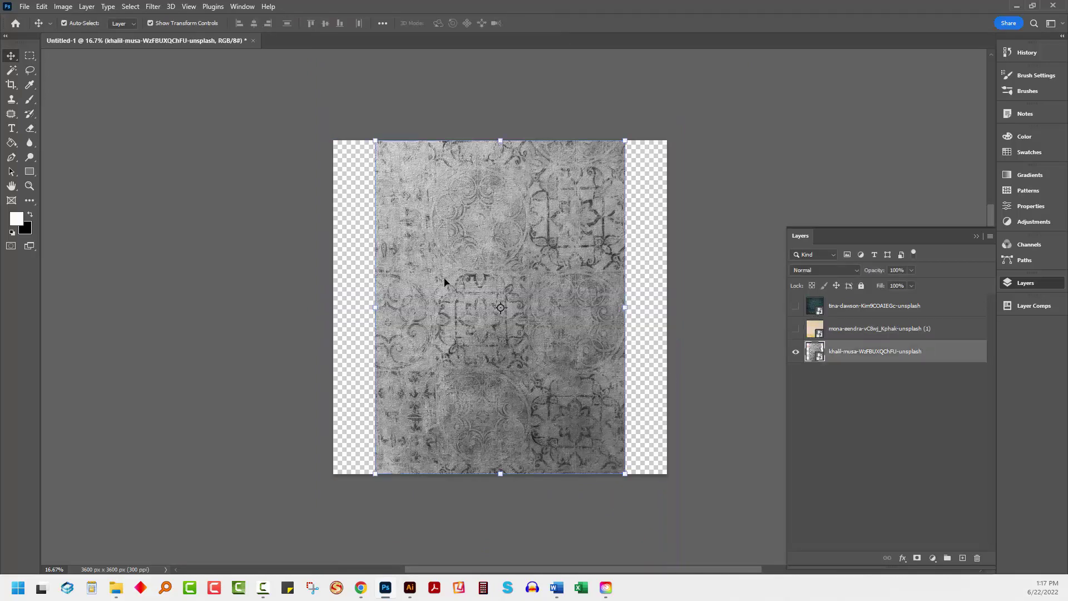
{"action": "left_click_drag", "start_coordinate": [375, 474], "coordinate": [346, 557]}
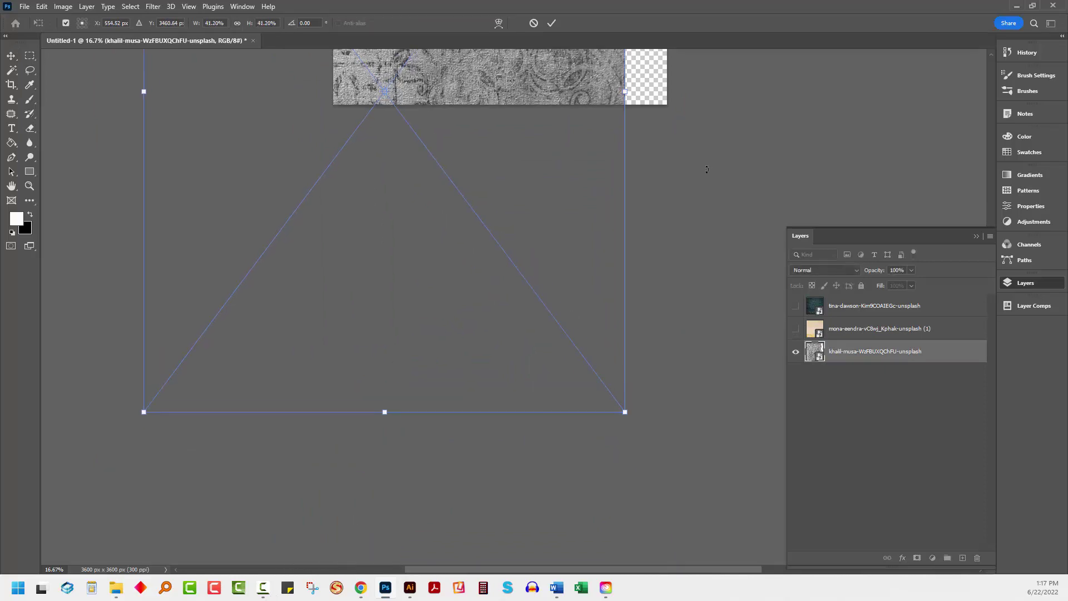
{"action": "left_click_drag", "start_coordinate": [701, 445], "coordinate": [553, 374]}
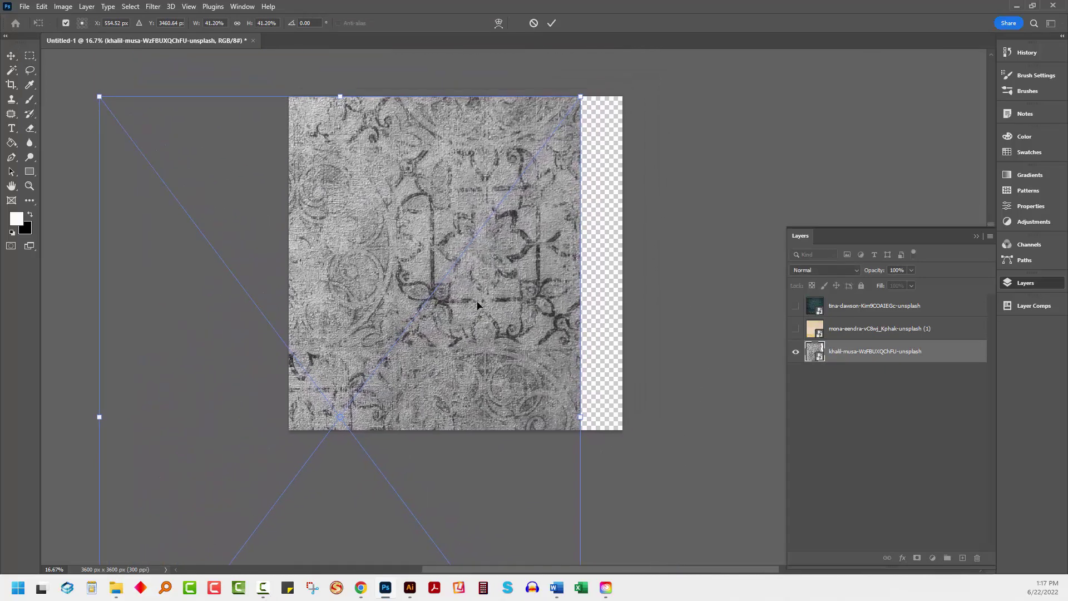
{"action": "left_click_drag", "start_coordinate": [473, 302], "coordinate": [524, 295]}
{"action": "left_click", "coordinate": [553, 23]}
{"action": "left_click_drag", "start_coordinate": [860, 345], "coordinate": [861, 302]}
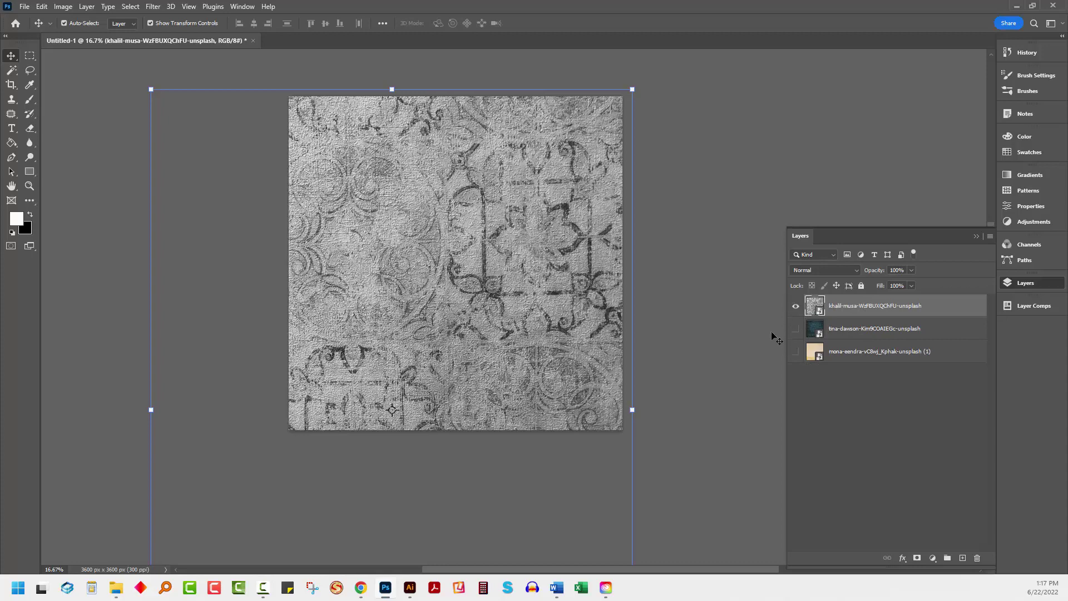
Step: Show the teal and yellow layers, hide the grey ornamental layer, and select the teal layer
{"action": "left_click", "coordinate": [795, 329]}
{"action": "left_click", "coordinate": [795, 351]}
{"action": "left_click", "coordinate": [801, 351]}
{"action": "left_click", "coordinate": [795, 306]}
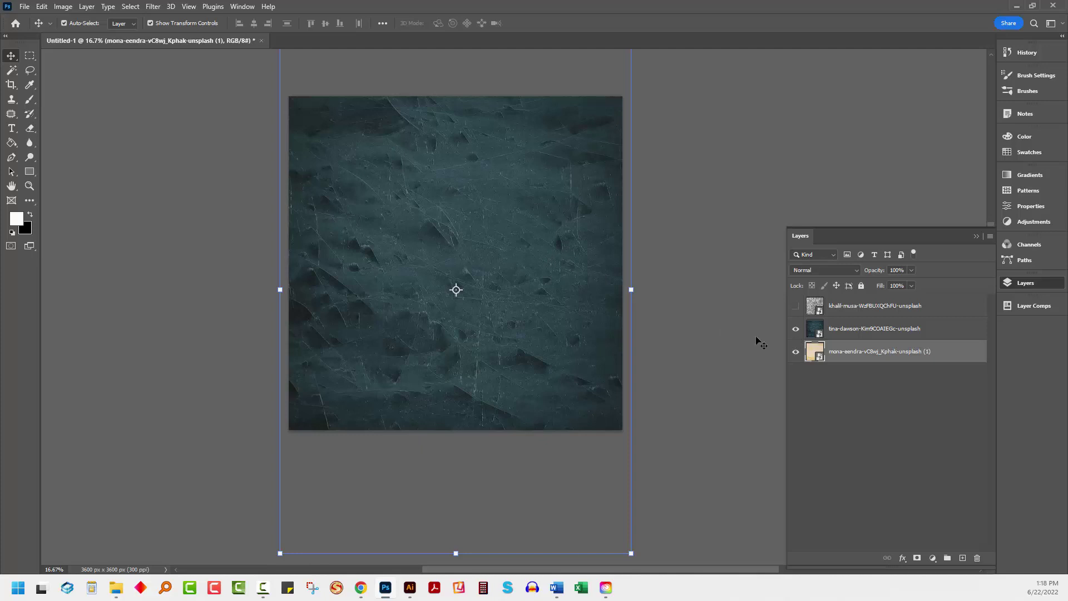
{"action": "left_click", "coordinate": [796, 331]}
{"action": "left_click", "coordinate": [796, 331]}
{"action": "left_click", "coordinate": [853, 331]}
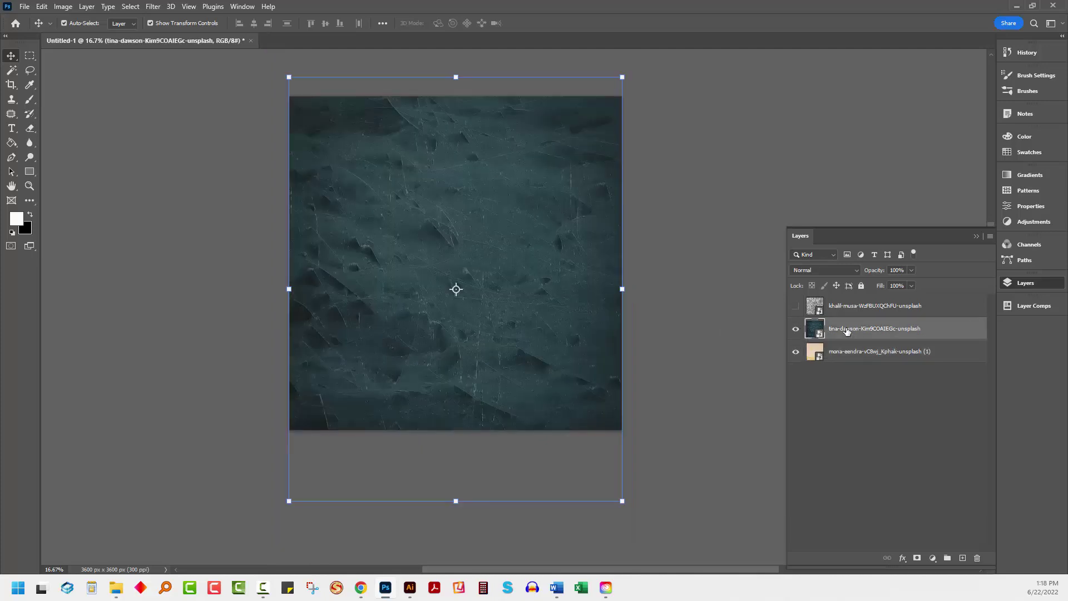
Step: Set the teal layer's blend mode to Vivid Light and lower its opacity slightly
{"action": "left_click", "coordinate": [820, 272]}
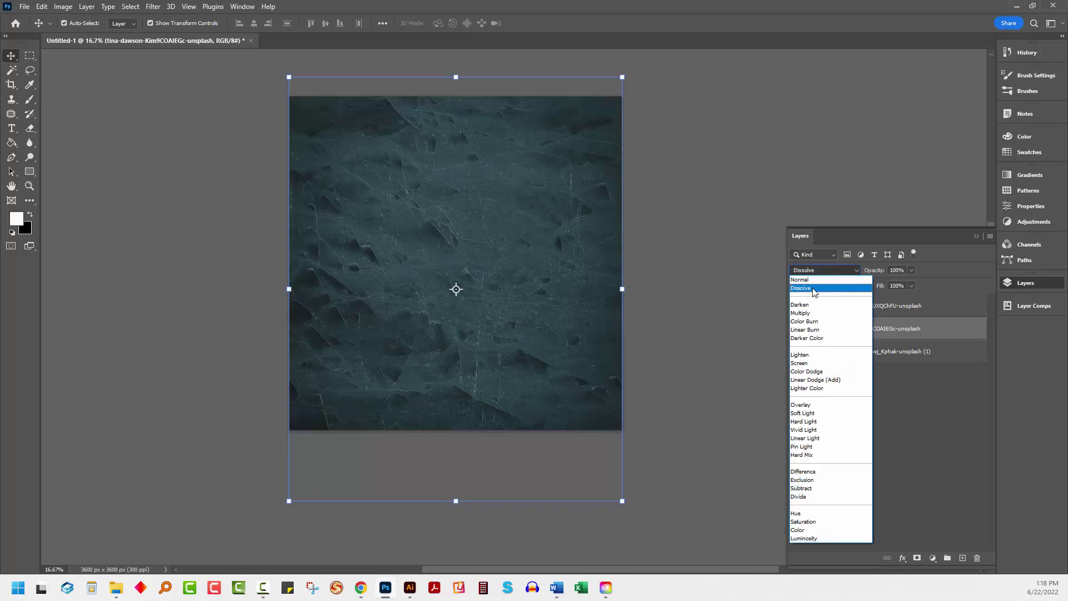
{"action": "left_click", "coordinate": [814, 289]}
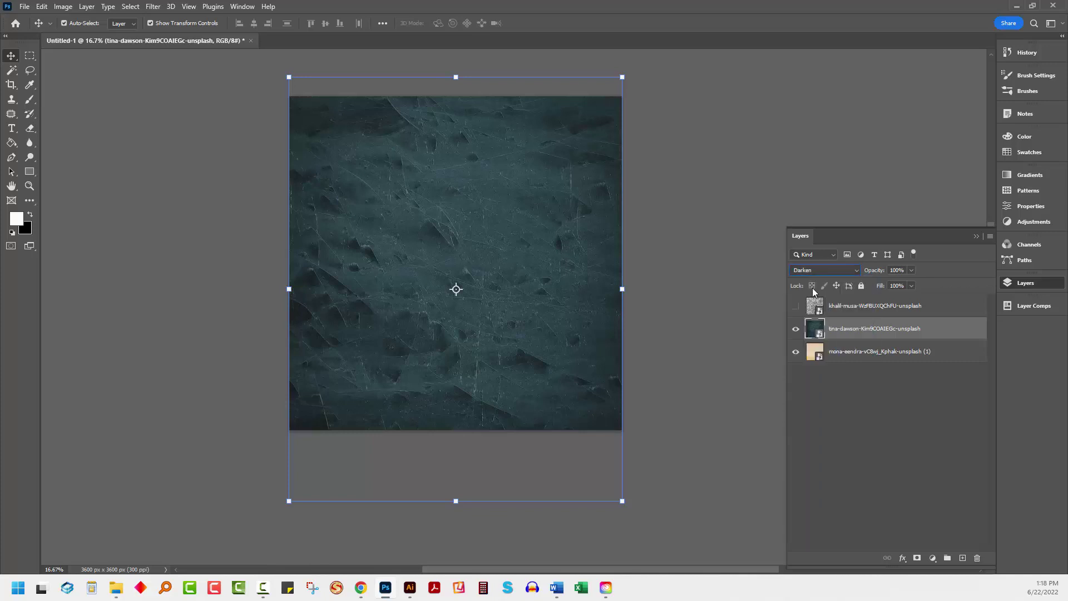
{"action": "key", "text": "Down"}
{"action": "key", "text": "Down"}
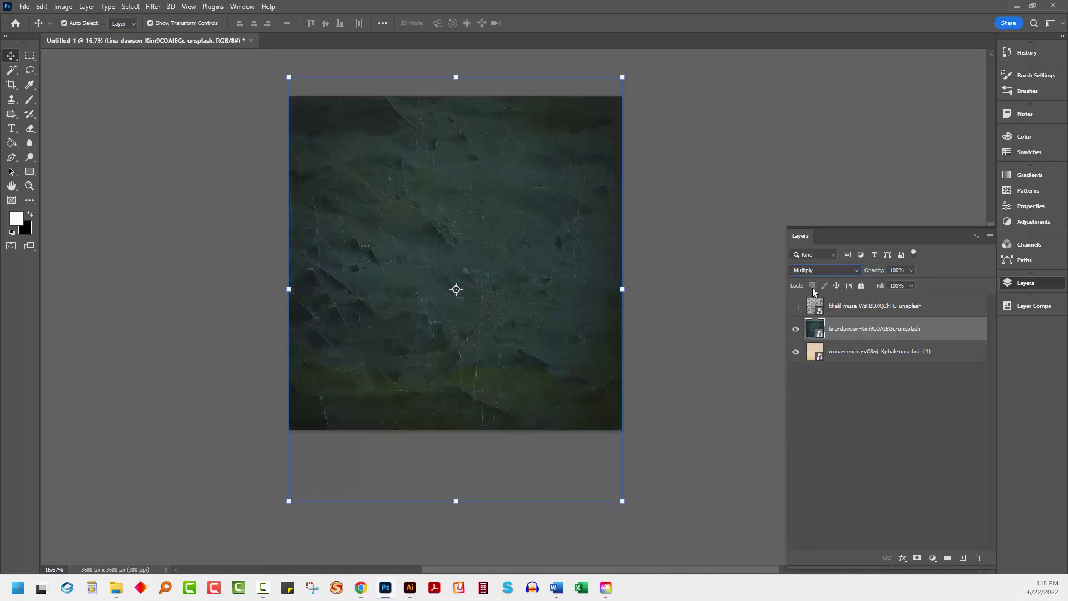
{"action": "key", "text": "Down"}
{"action": "key", "text": "Down"}
{"action": "key", "text": "Down"}
{"action": "key", "text": "Down"}
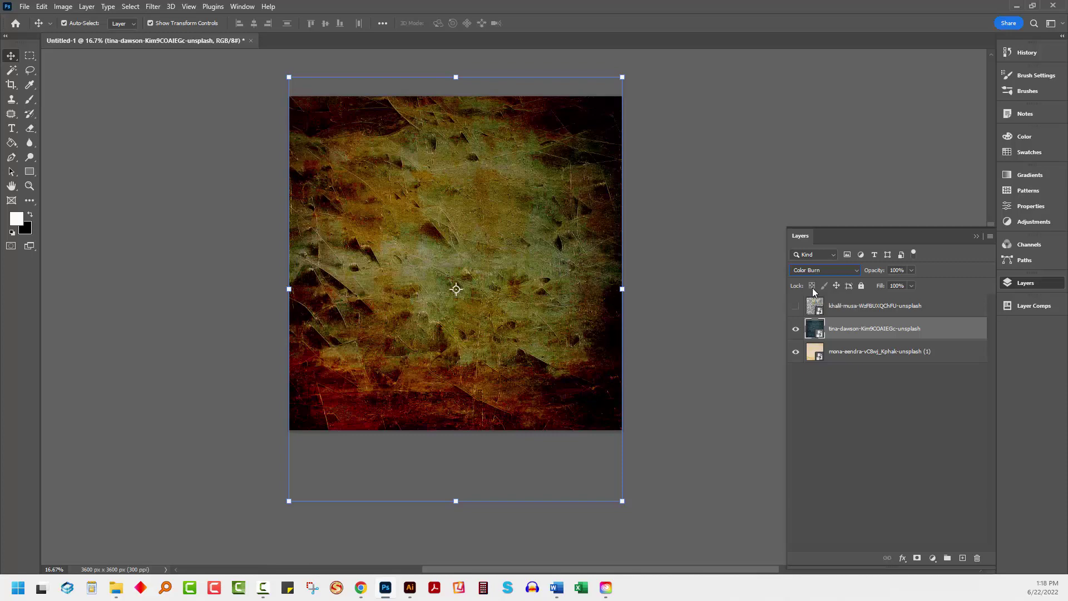
{"action": "key", "text": "Down"}
{"action": "key", "text": "Down"}
{"action": "key", "text": "Down"}
{"action": "key", "text": "Down"}
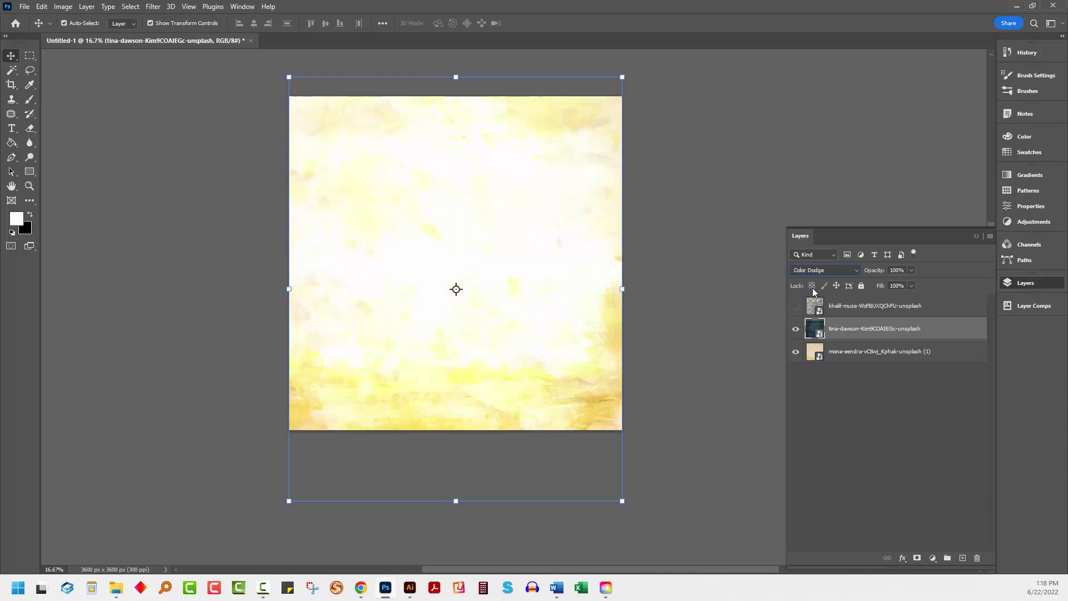
{"action": "key", "text": "Down"}
{"action": "key", "text": "Down"}
{"action": "key", "text": "Down"}
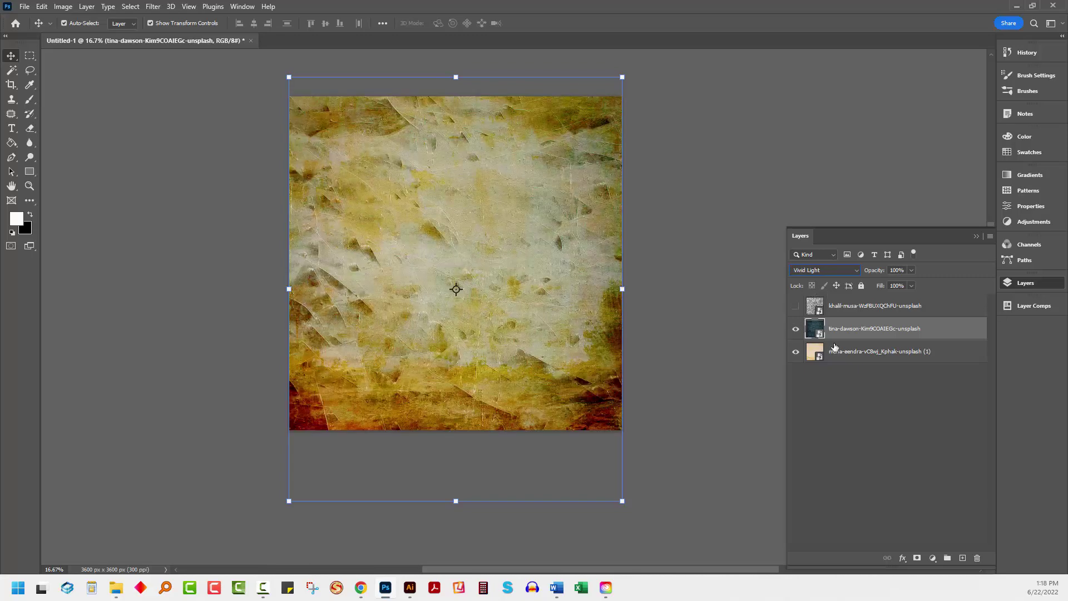
{"action": "mouse_move", "coordinate": [878, 271]}
{"action": "left_mouse_down"}
{"action": "mouse_move", "coordinate": [836, 272]}
{"action": "mouse_move", "coordinate": [872, 278]}
{"action": "left_mouse_up"}
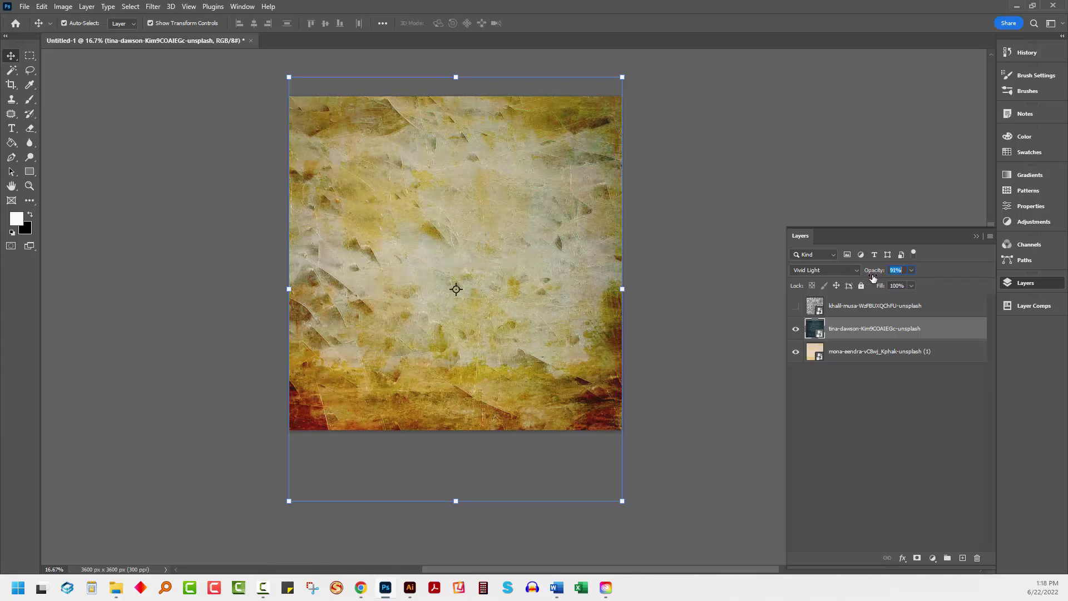
{"action": "left_click", "coordinate": [844, 428]}
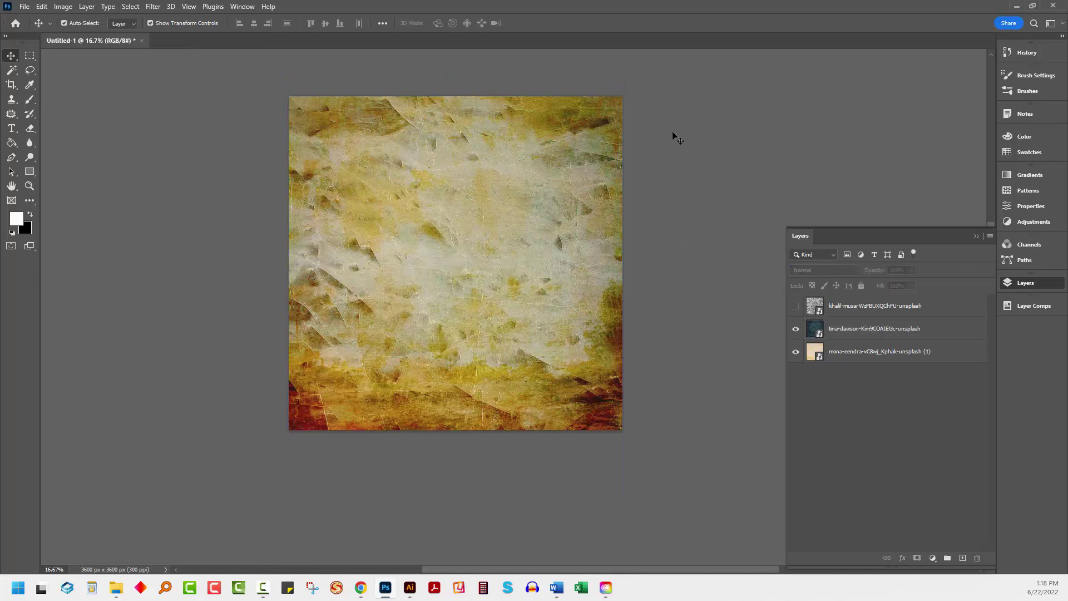
Step: Make the khalil-musa ornamental layer visible and set its blend mode to Multiply
{"action": "left_click", "coordinate": [795, 305]}
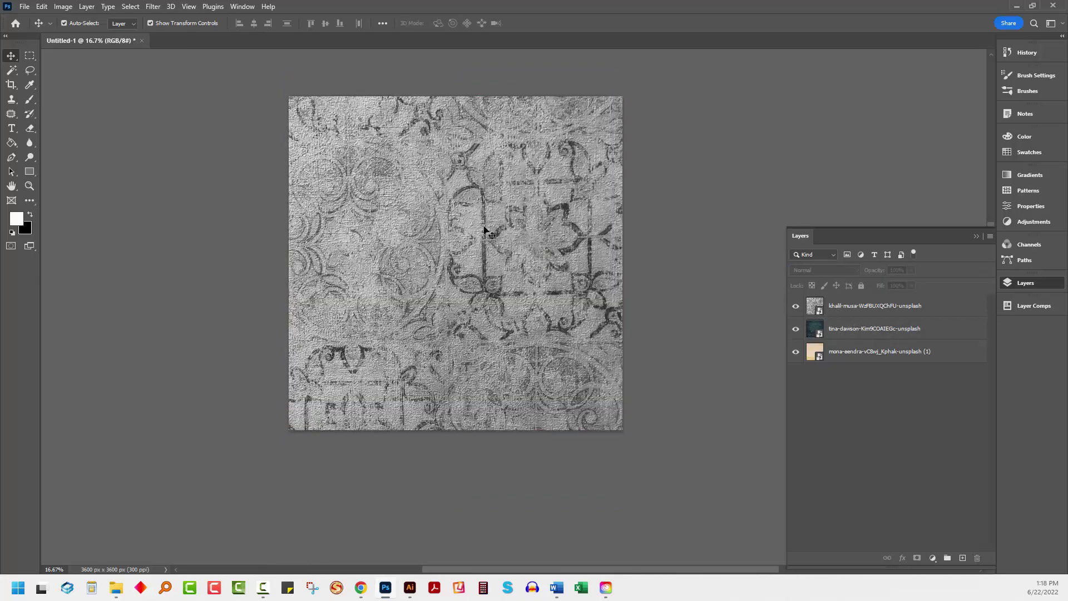
{"action": "left_click", "coordinate": [832, 308]}
{"action": "left_click", "coordinate": [813, 272]}
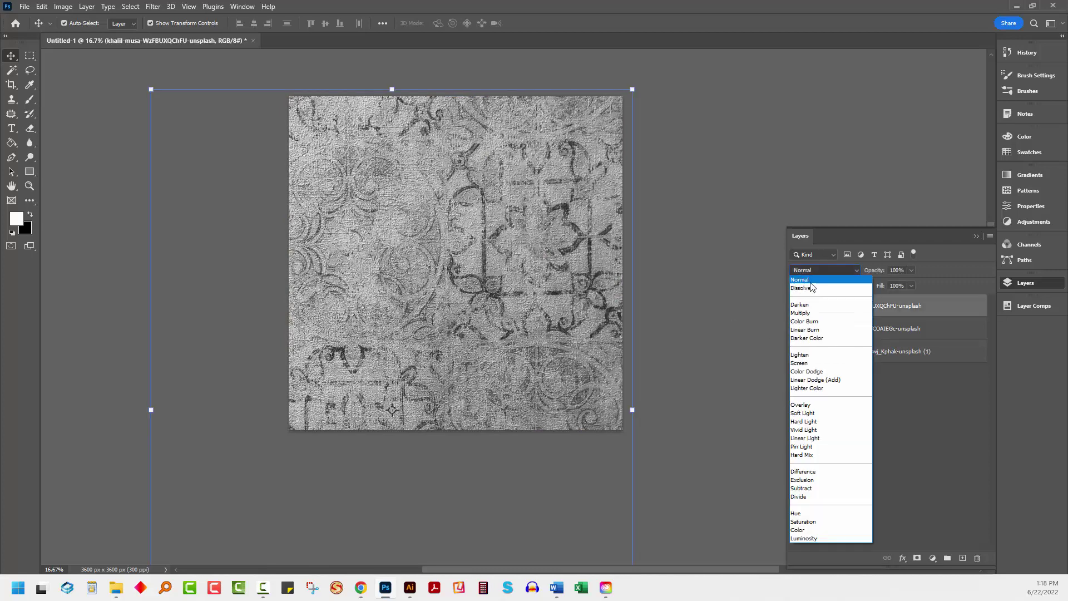
{"action": "left_click", "coordinate": [806, 314]}
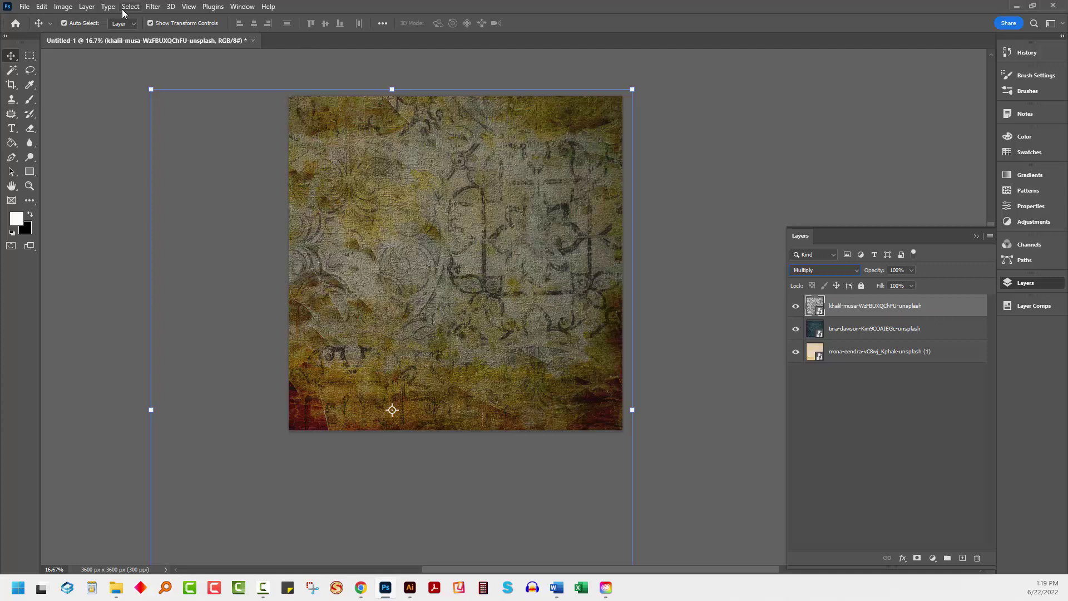
Step: Add a Curves 1 adjustment layer clipped to the grey ornamental texture layer
{"action": "left_click", "coordinate": [87, 10]}
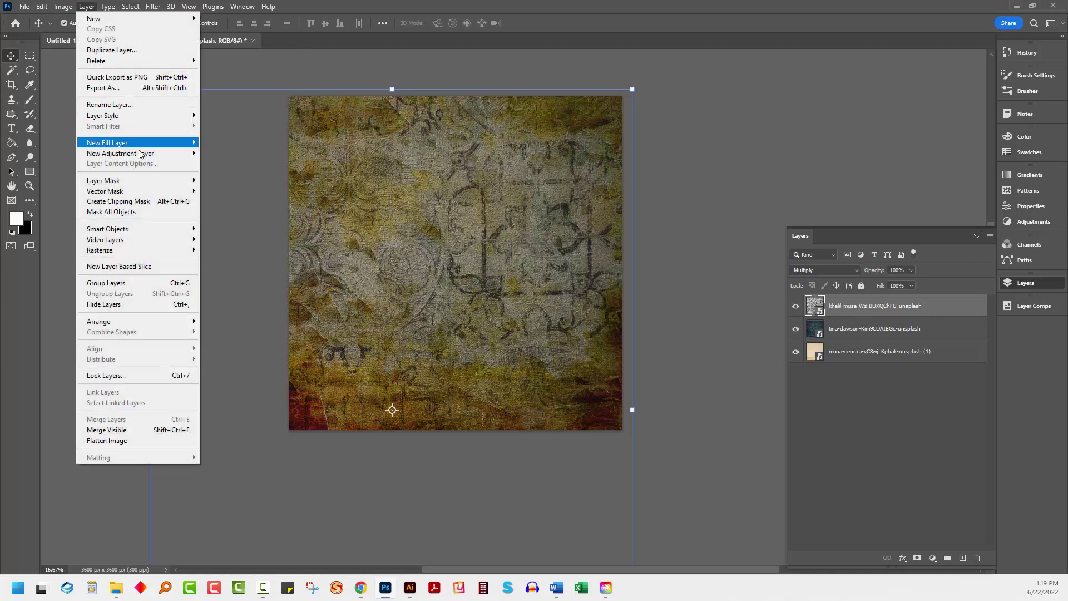
{"action": "mouse_move", "coordinate": [167, 154]}
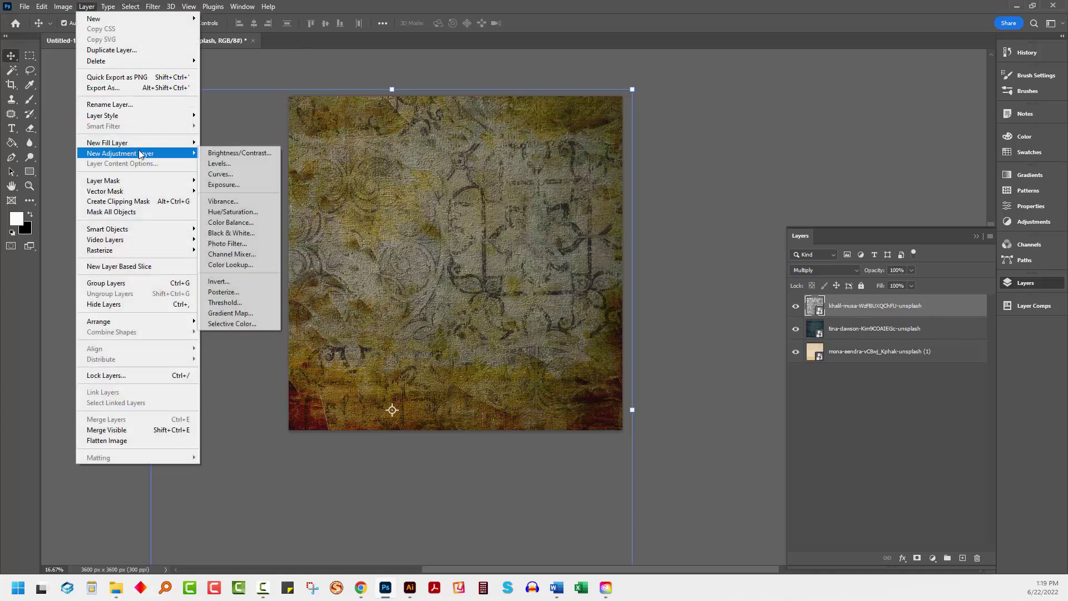
{"action": "left_click", "coordinate": [240, 175]}
{"action": "left_click", "coordinate": [579, 264]}
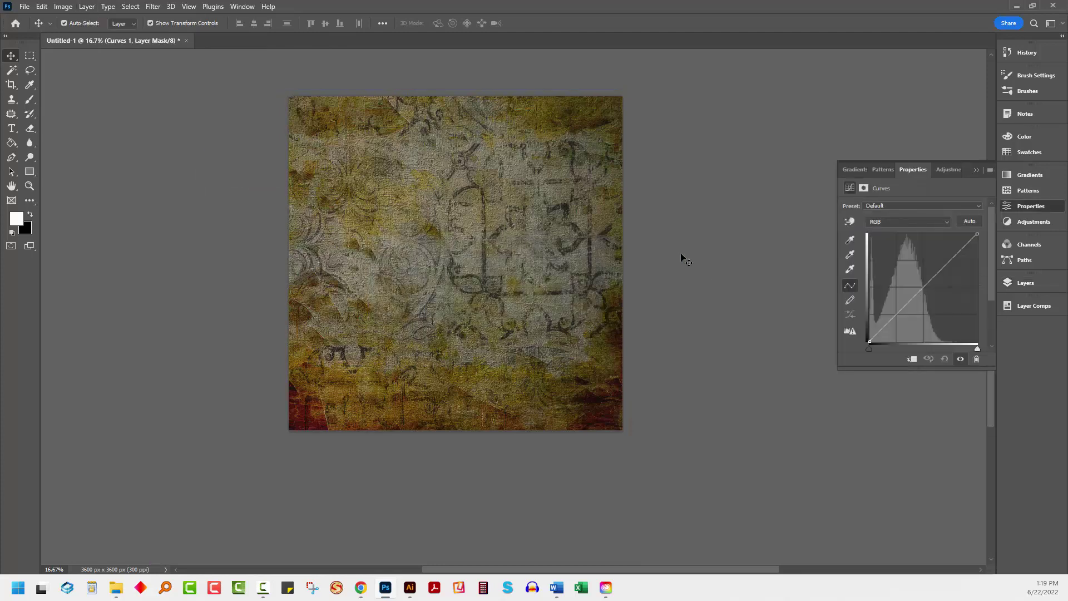
{"action": "left_click", "coordinate": [912, 360]}
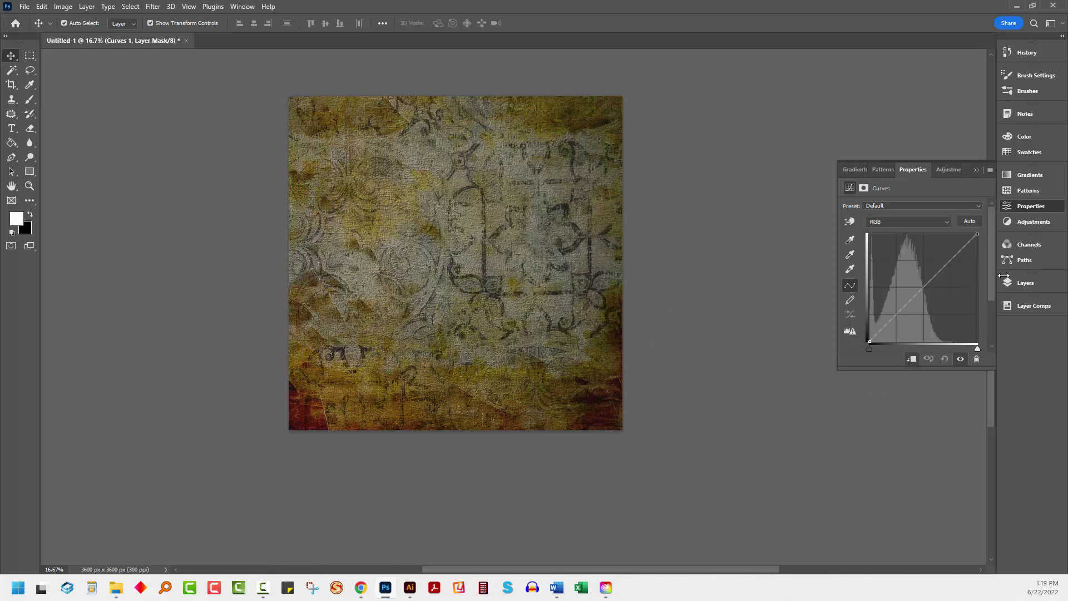
{"action": "left_click", "coordinate": [1025, 284]}
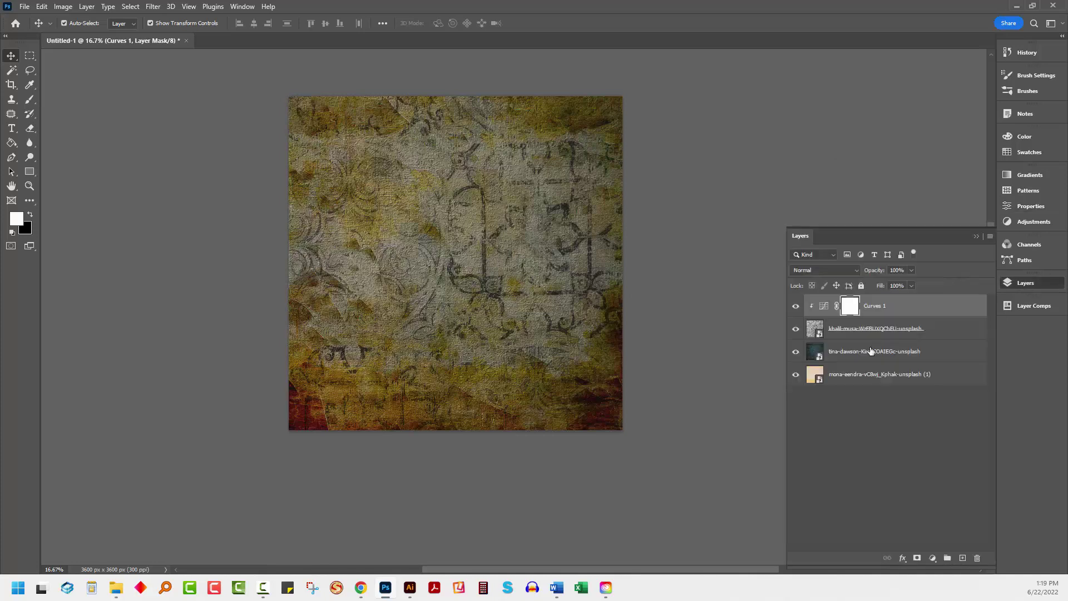
Step: Bend the Curves 1 RGB curve into a steep S, lifting highlights and pulling shadows down
{"action": "double_click", "coordinate": [826, 311]}
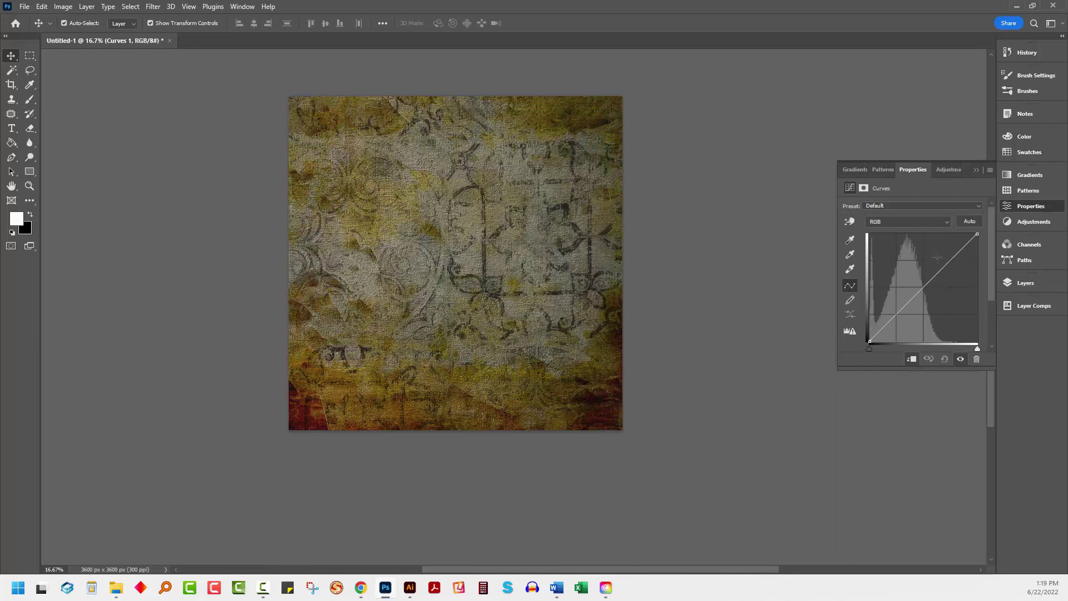
{"action": "left_click_drag", "start_coordinate": [952, 255], "coordinate": [945, 243]}
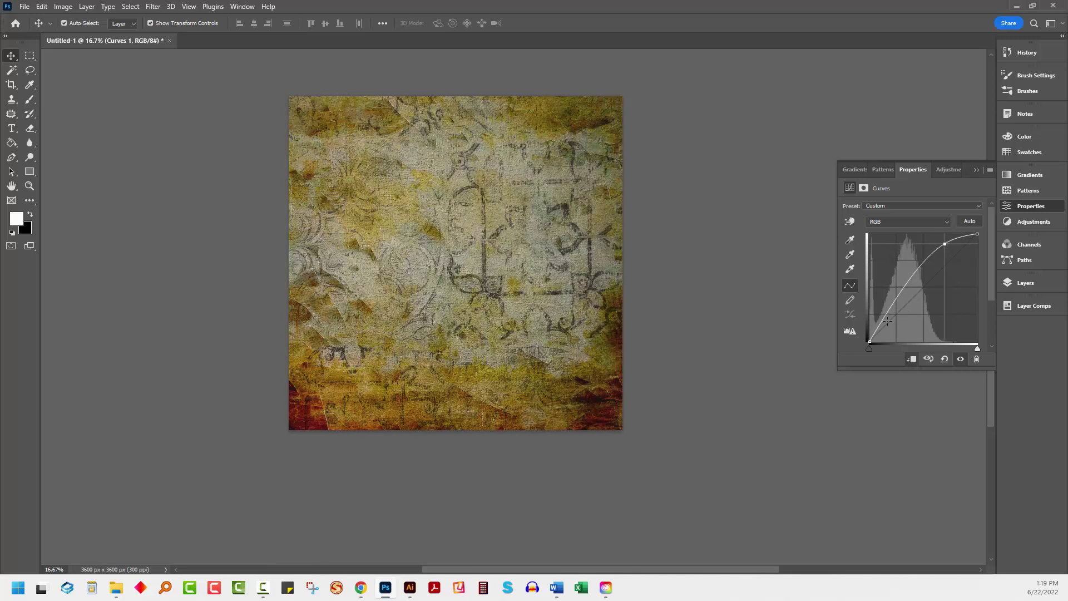
{"action": "mouse_move", "coordinate": [880, 326]}
{"action": "left_mouse_down"}
{"action": "mouse_move", "coordinate": [886, 341]}
{"action": "mouse_move", "coordinate": [896, 333]}
{"action": "left_mouse_up"}
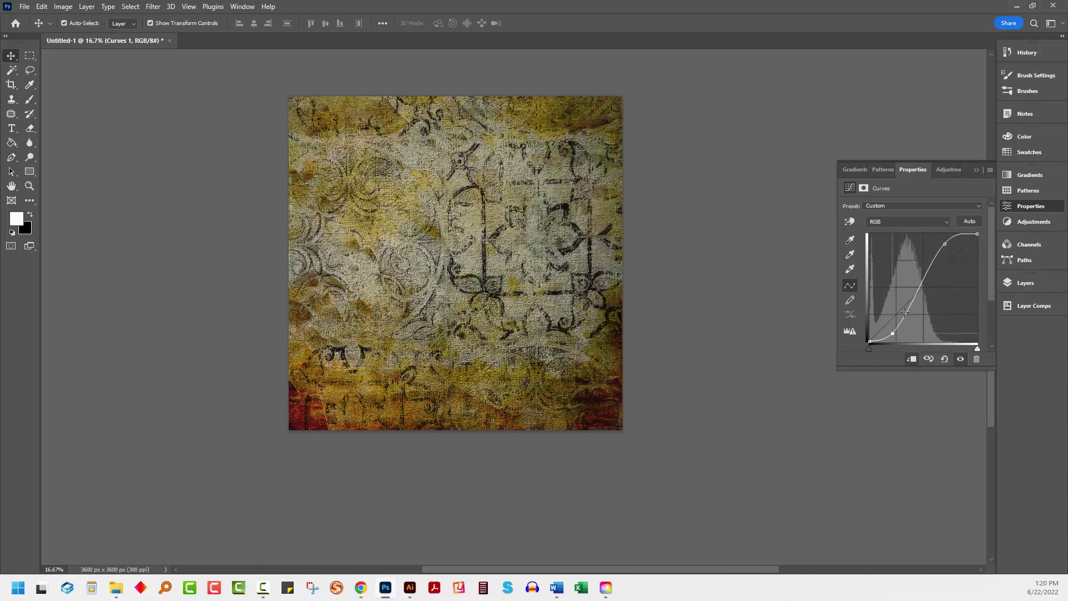
{"action": "left_click_drag", "start_coordinate": [893, 334], "coordinate": [887, 336]}
{"action": "left_click_drag", "start_coordinate": [946, 243], "coordinate": [949, 240]}
Step: Set the ornamental texture layer's opacity to 72%
{"action": "left_click", "coordinate": [1018, 284]}
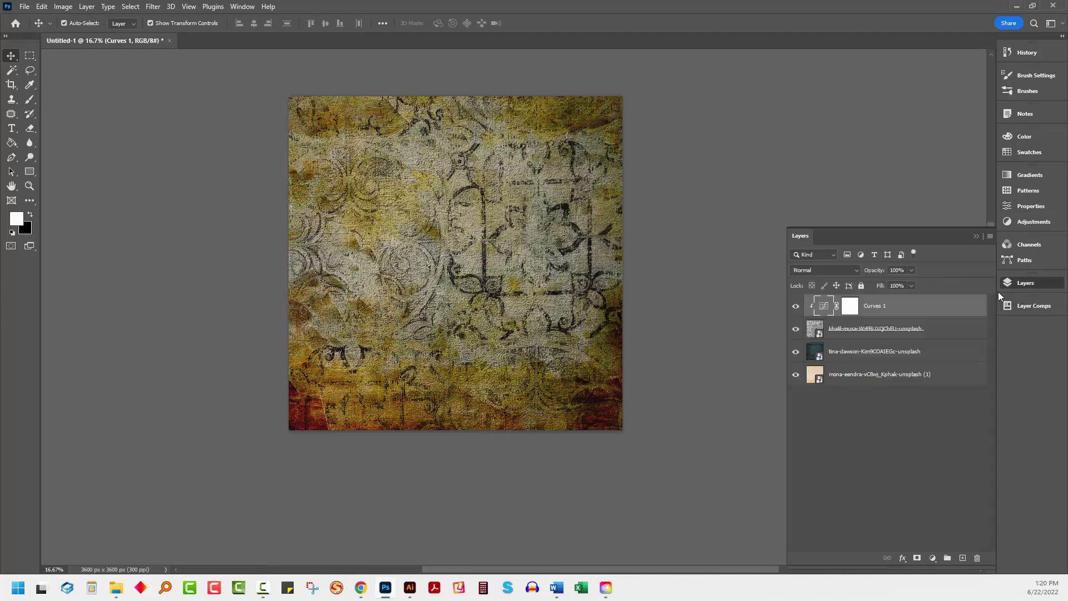
{"action": "left_click", "coordinate": [847, 331]}
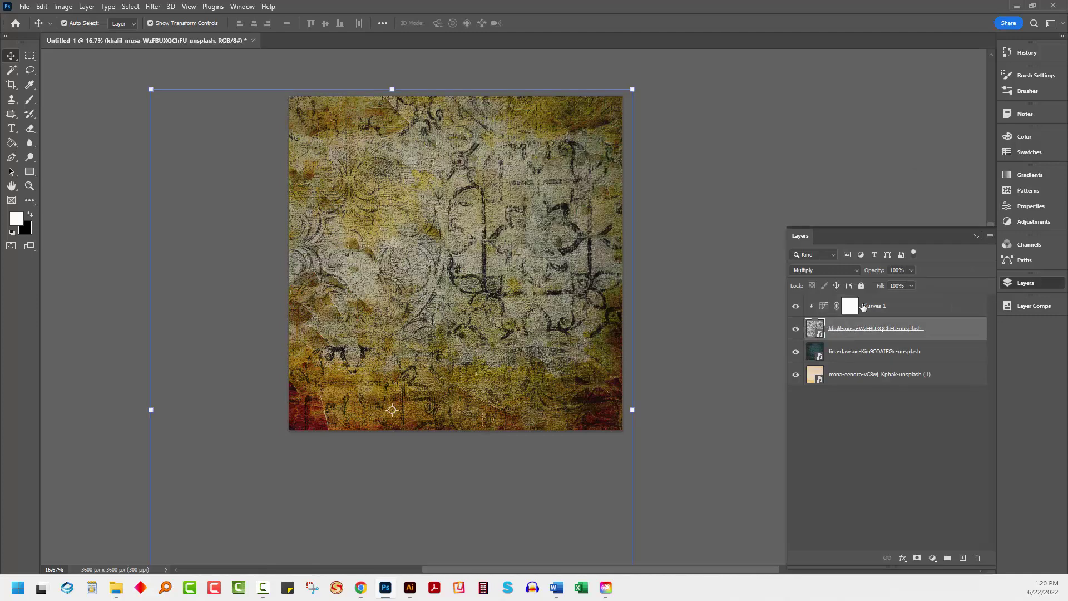
{"action": "left_click_drag", "start_coordinate": [878, 273], "coordinate": [850, 280]}
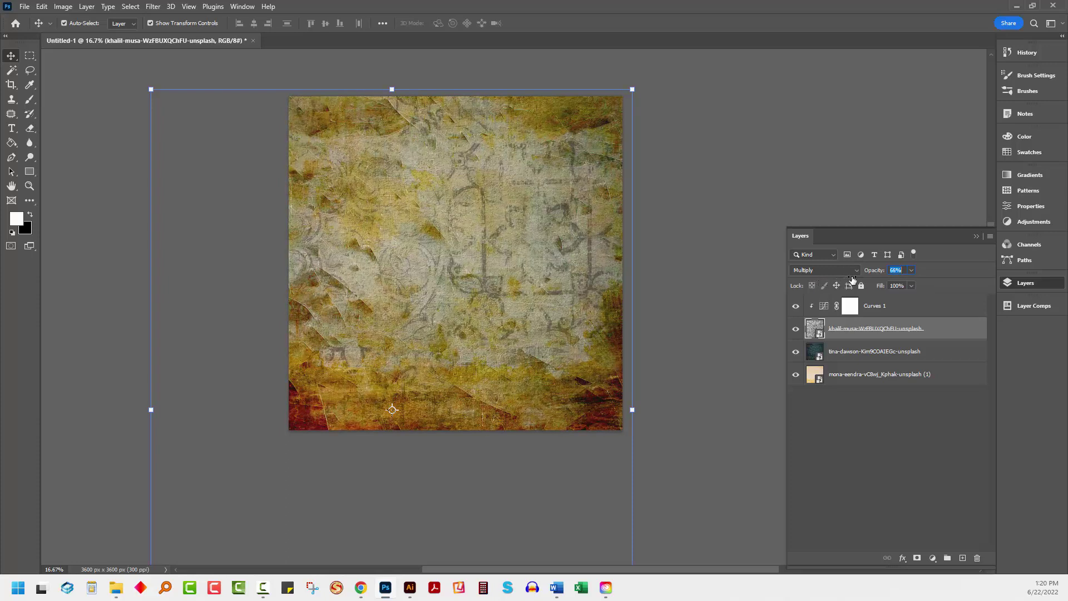
{"action": "left_click_drag", "start_coordinate": [852, 279], "coordinate": [856, 279]}
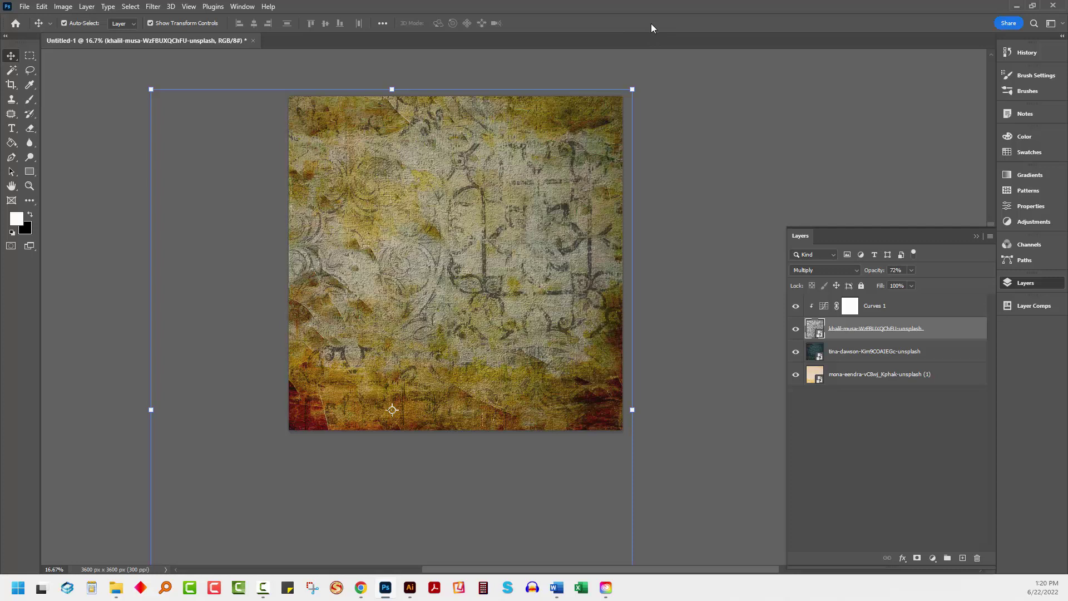
{"action": "left_click", "coordinate": [909, 473]}
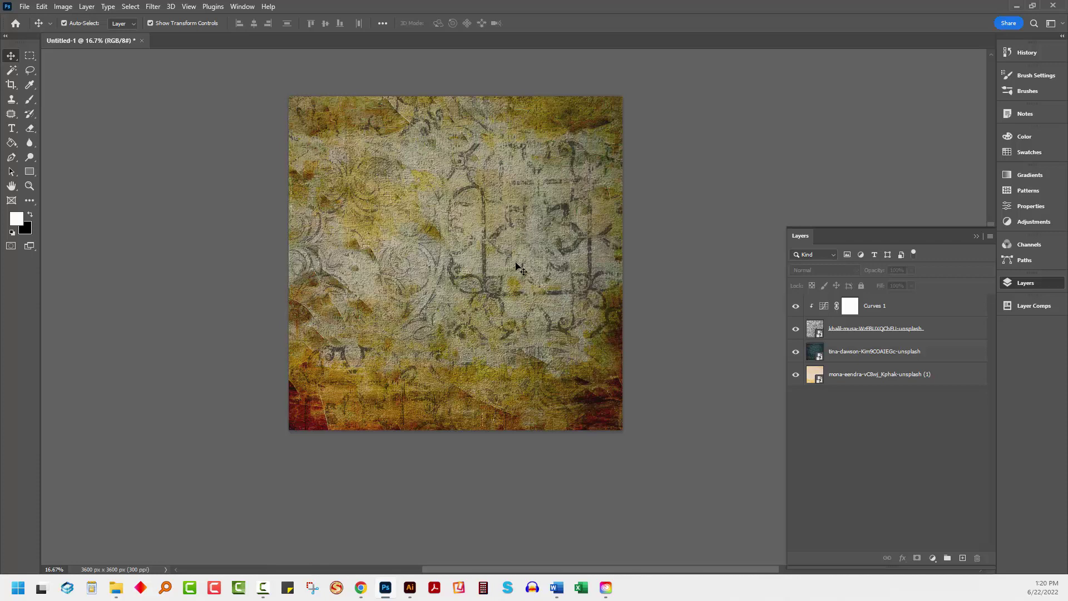
{"action": "left_click", "coordinate": [881, 306]}
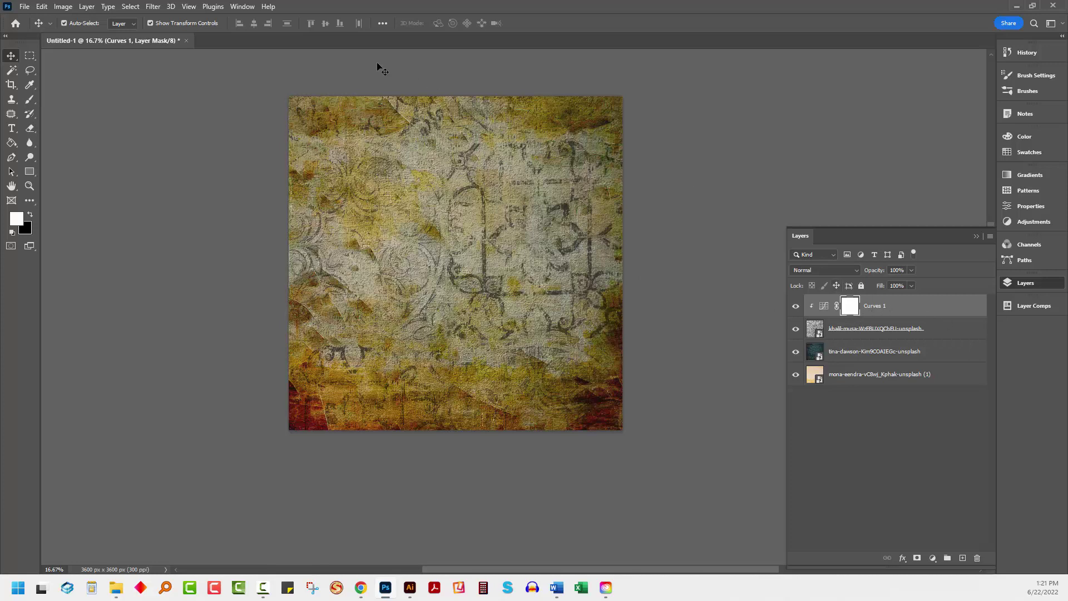
Step: Add a Hue/Saturation 1 adjustment layer with default settings
{"action": "left_click", "coordinate": [87, 7]}
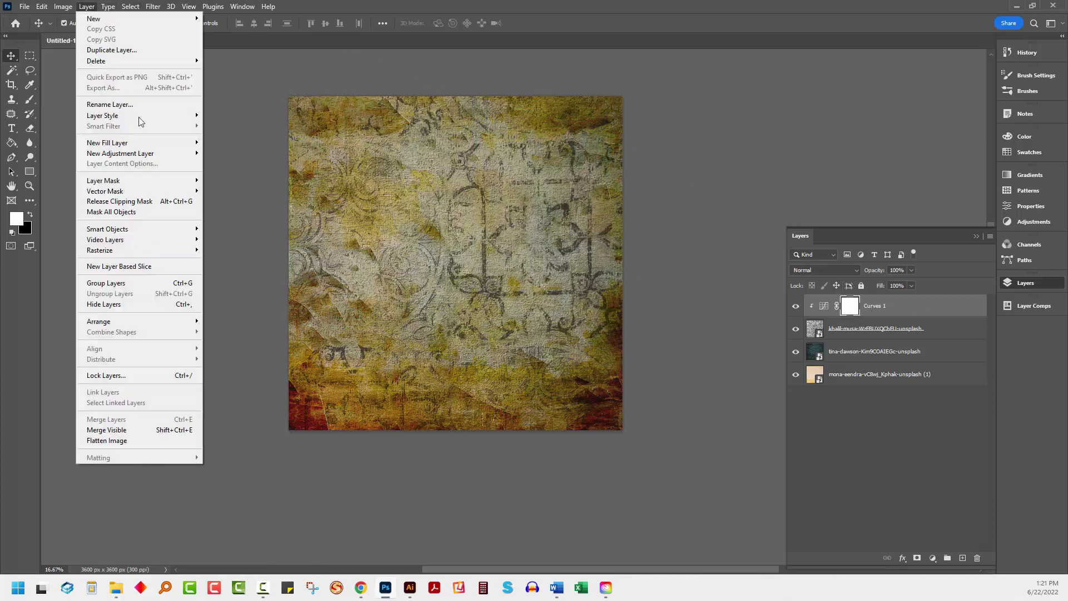
{"action": "mouse_move", "coordinate": [155, 158]}
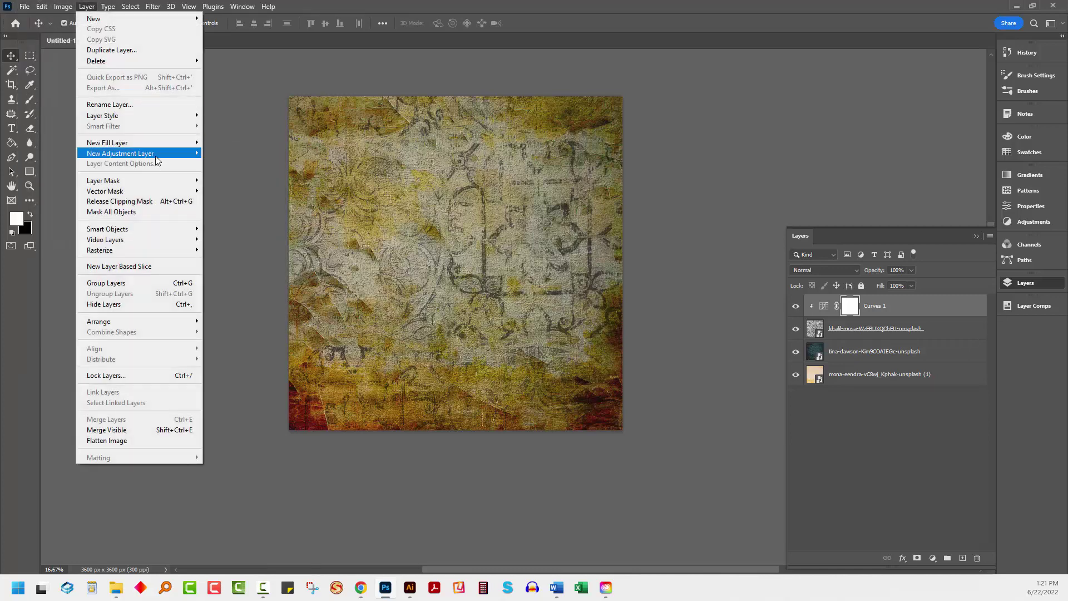
{"action": "left_click", "coordinate": [247, 212]}
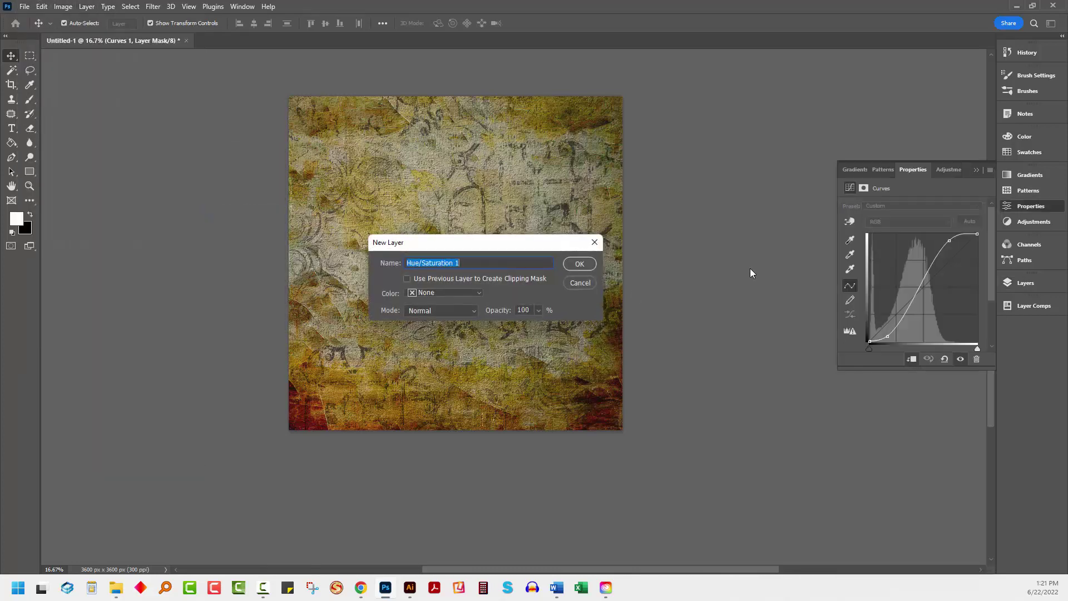
{"action": "left_click", "coordinate": [573, 265]}
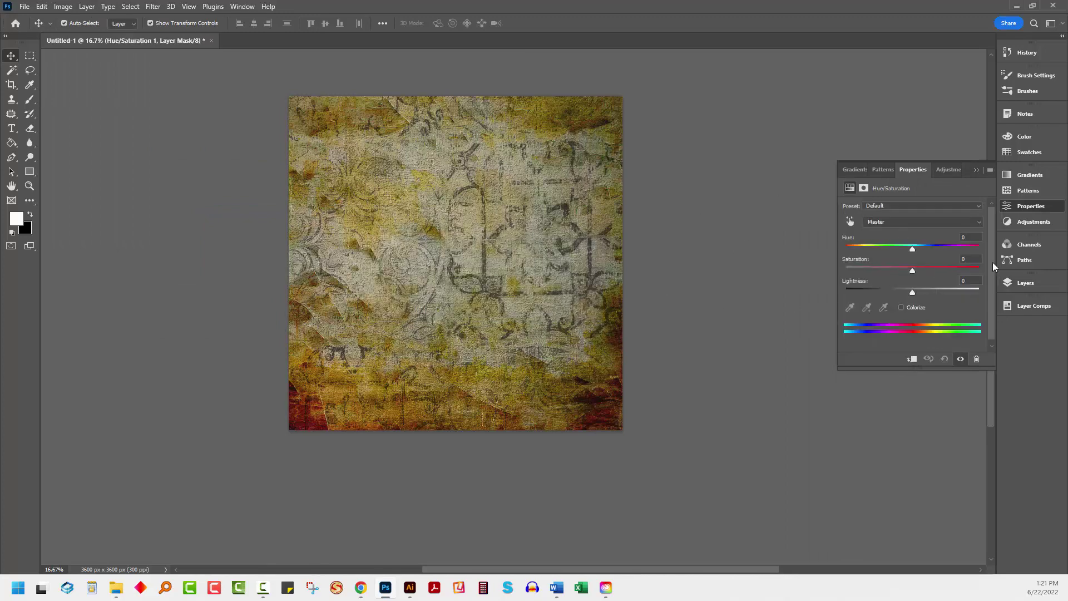
Step: Move Hue/Saturation 1 just below the ornamental texture layer, toggling the texture to compare
{"action": "left_click", "coordinate": [1021, 282]}
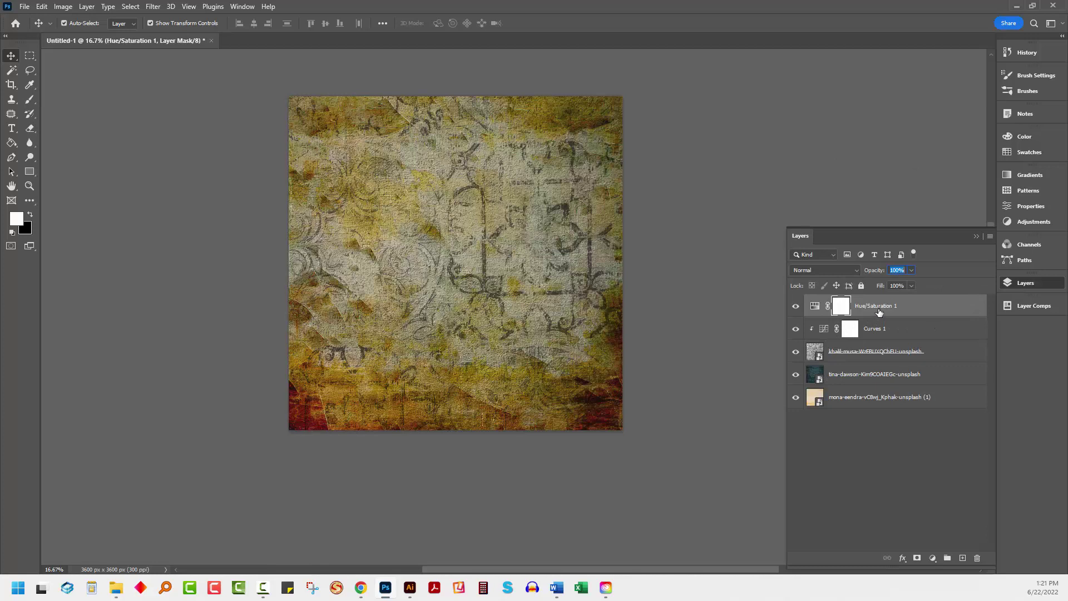
{"action": "left_click_drag", "start_coordinate": [896, 308], "coordinate": [893, 360]}
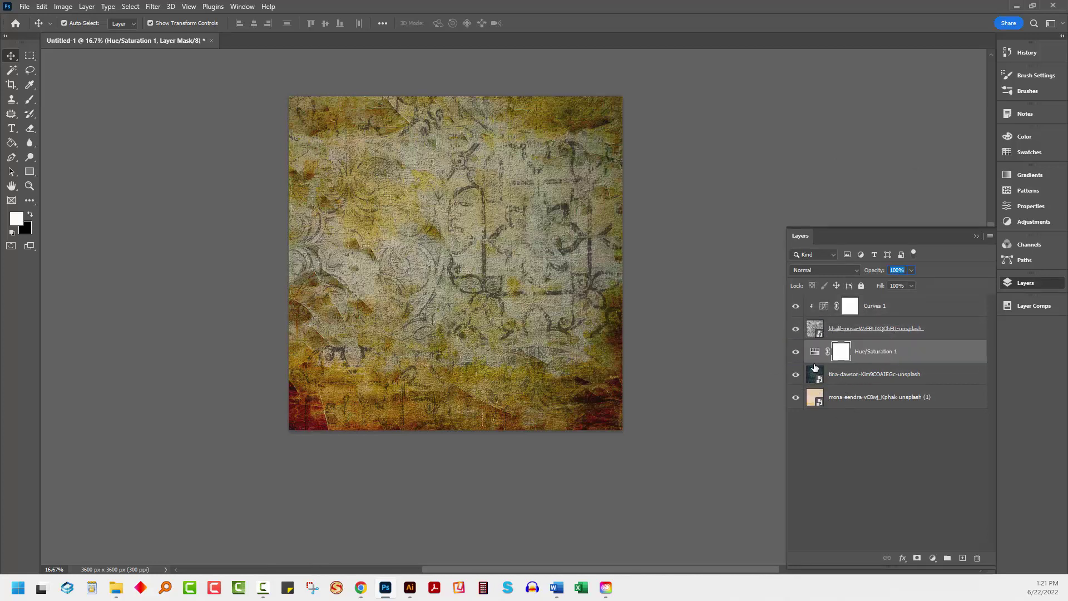
{"action": "left_click", "coordinate": [796, 328]}
{"action": "left_click", "coordinate": [796, 328]}
Step: Set Hue/Saturation 1's Hue to -96 and move it to the top of the stack
{"action": "double_click", "coordinate": [814, 353]}
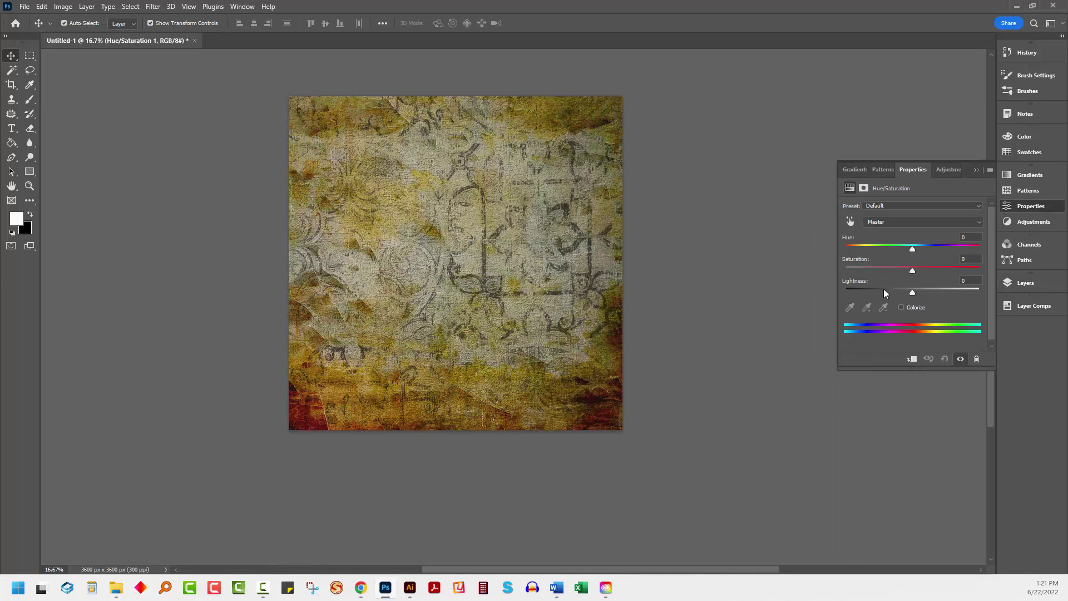
{"action": "left_click_drag", "start_coordinate": [913, 248], "coordinate": [867, 260]}
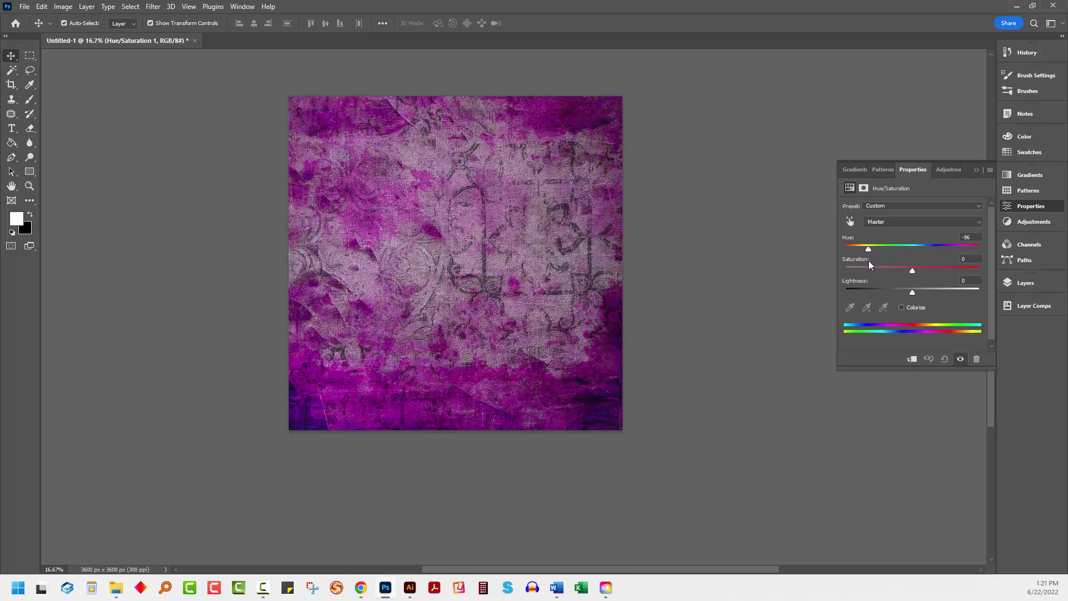
{"action": "left_click", "coordinate": [1013, 282]}
{"action": "left_click_drag", "start_coordinate": [921, 355], "coordinate": [916, 299]}
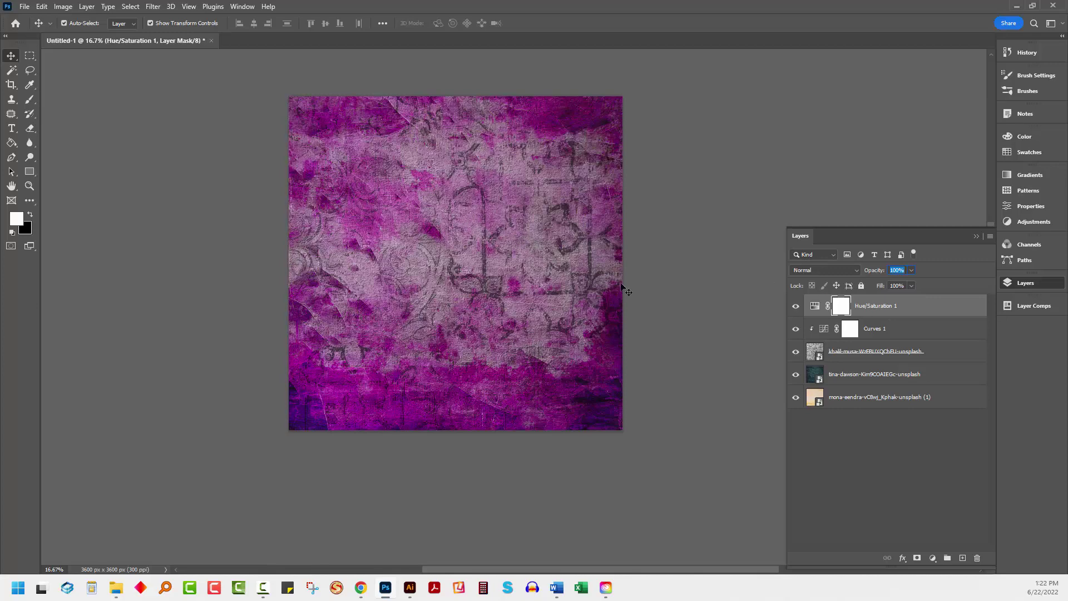
Step: Toggle the purple hue shift off and on to compare, then select Hue/Saturation 1
{"action": "left_click", "coordinate": [795, 306]}
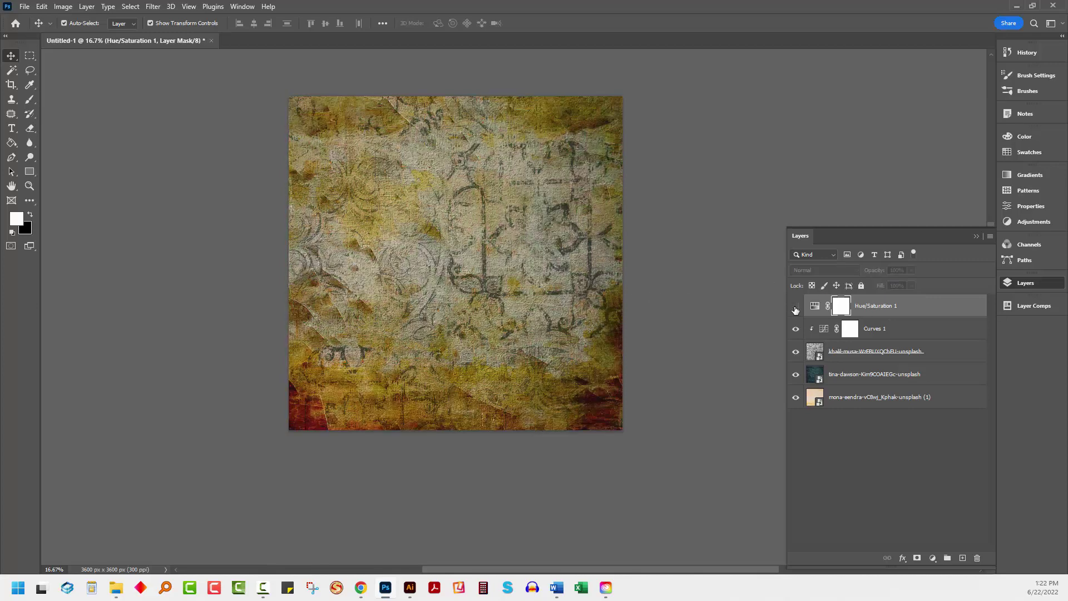
{"action": "left_click", "coordinate": [796, 307]}
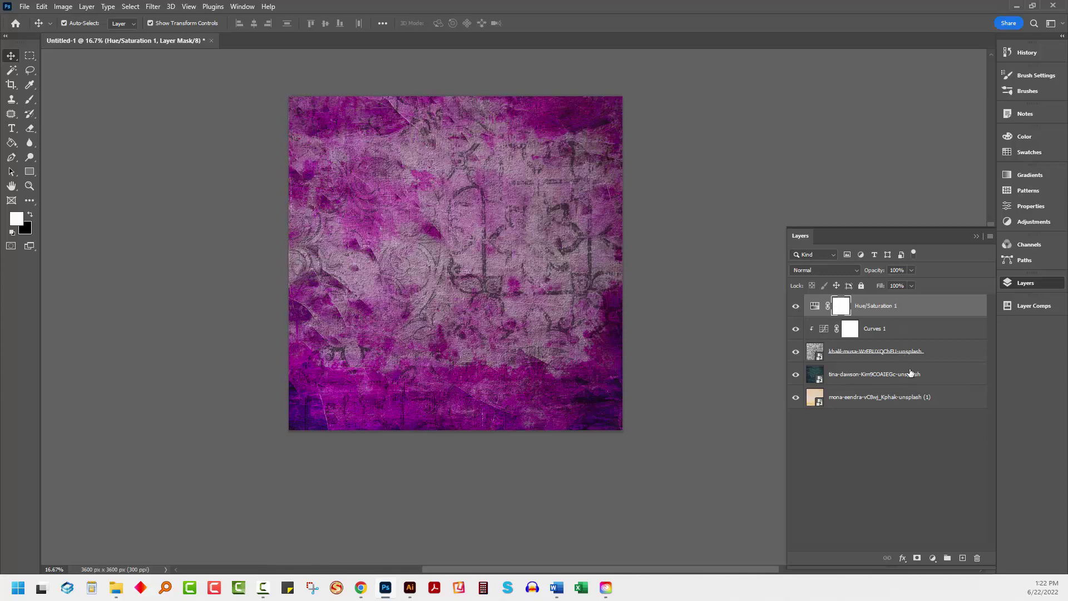
{"action": "left_click", "coordinate": [796, 307]}
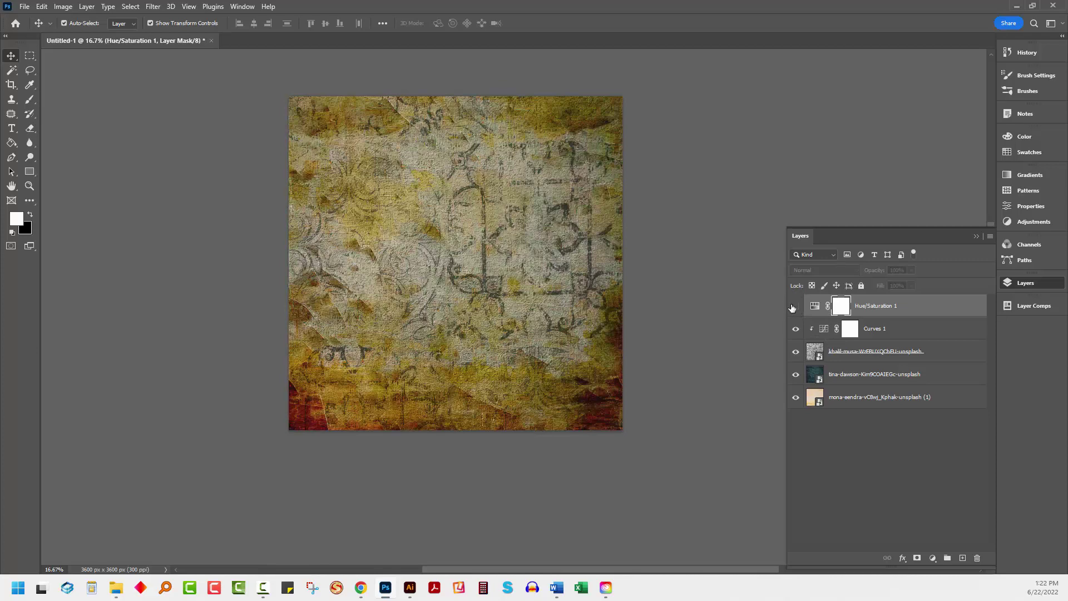
{"action": "left_click", "coordinate": [795, 307]}
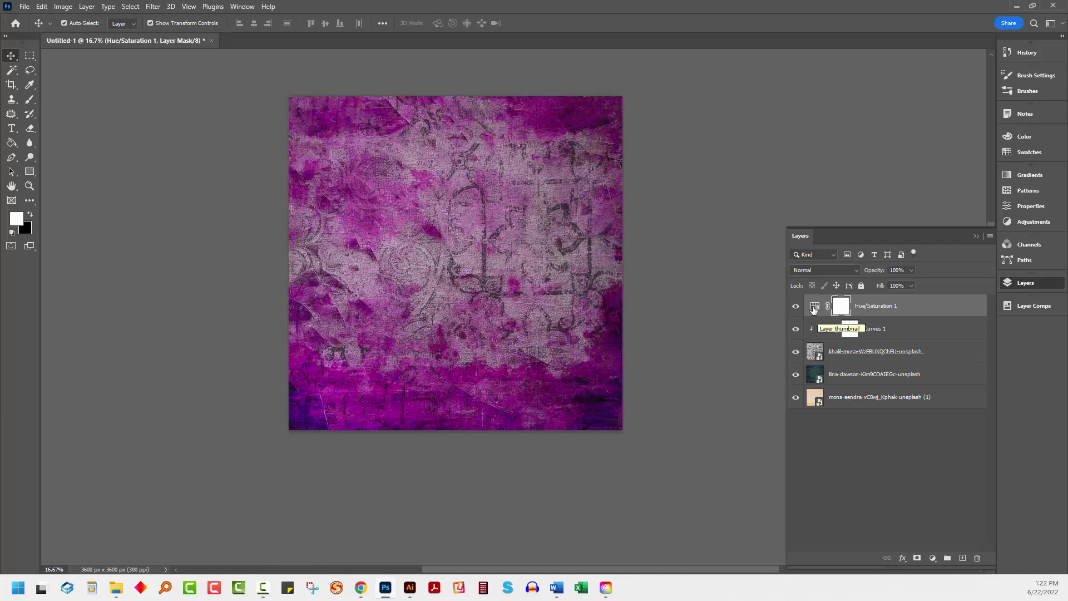
{"action": "left_click", "coordinate": [813, 308]}
Step: Change Hue/Saturation 1's Hue to +143 so the composite turns teal-turquoise
{"action": "double_click", "coordinate": [815, 309]}
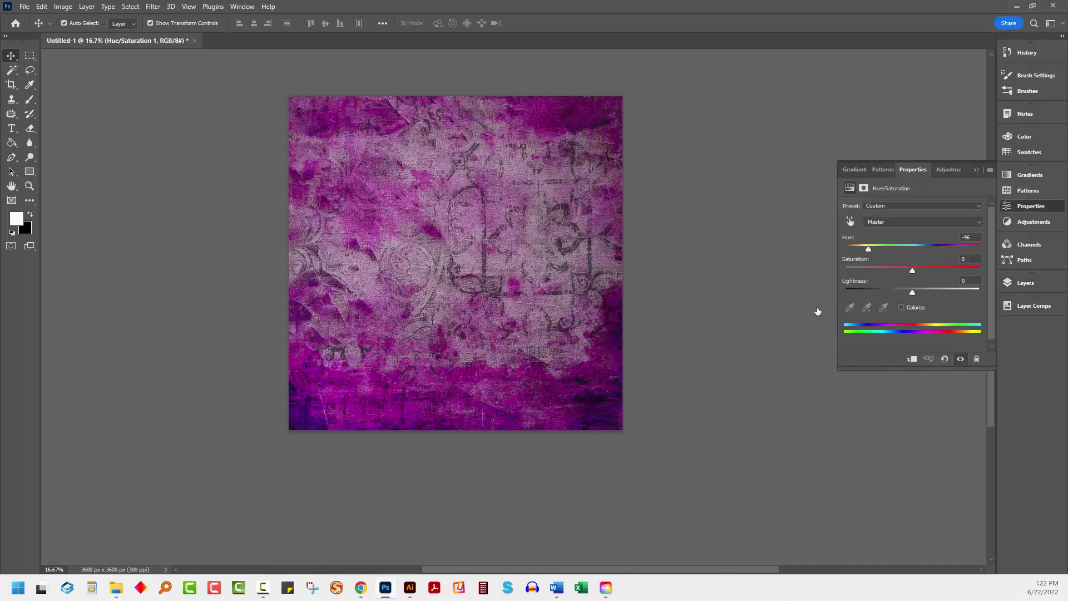
{"action": "left_click_drag", "start_coordinate": [863, 249], "coordinate": [969, 284]}
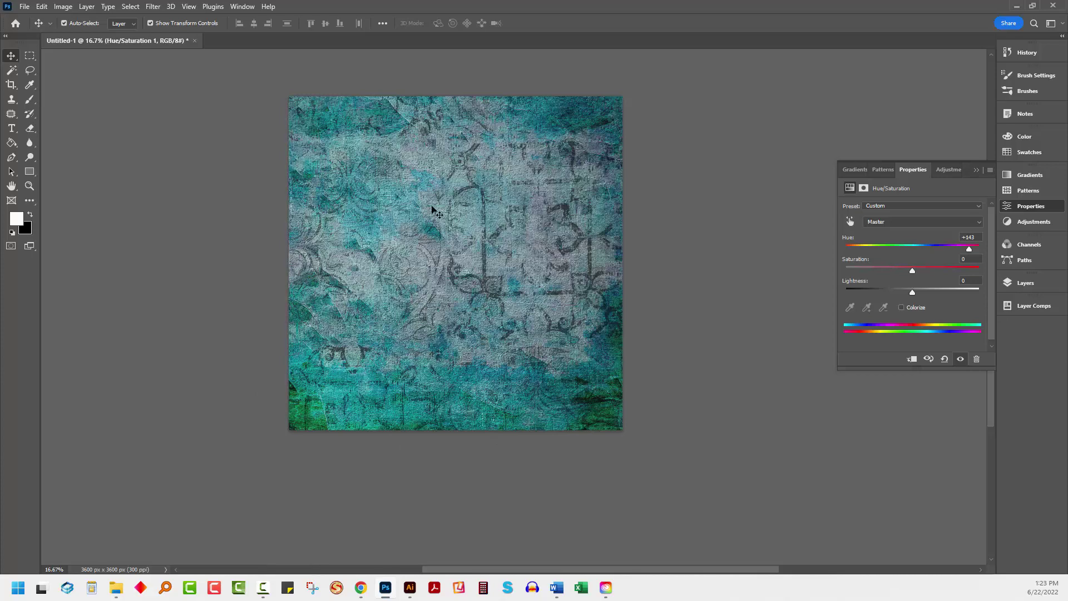
{"action": "left_click", "coordinate": [1014, 285]}
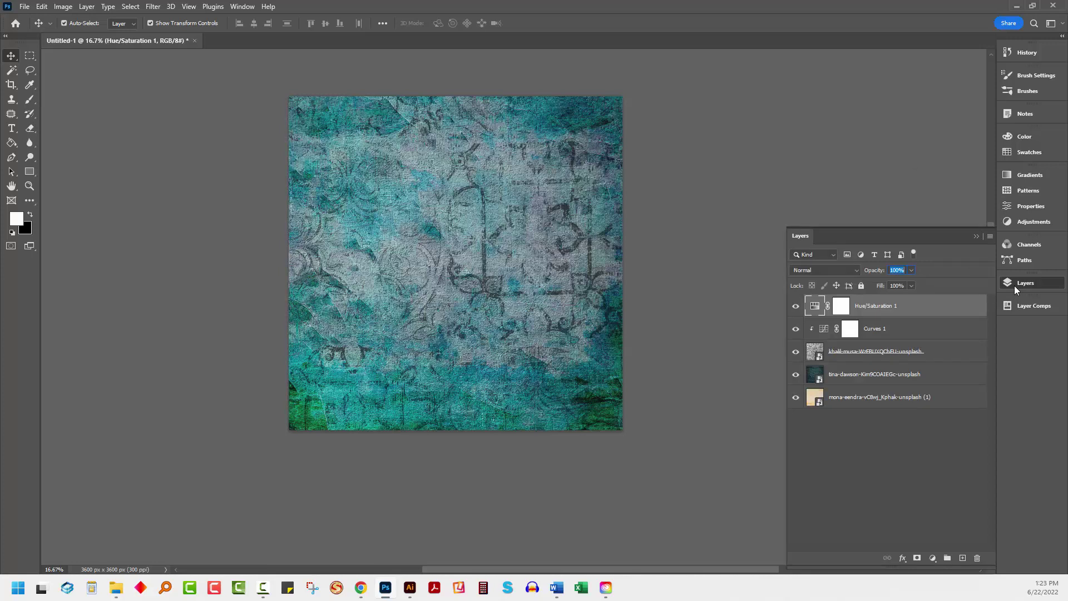
Step: Hide the ornamental texture layer and duplicate it, placing the copy above Hue/Saturation 1
{"action": "left_click", "coordinate": [872, 355]}
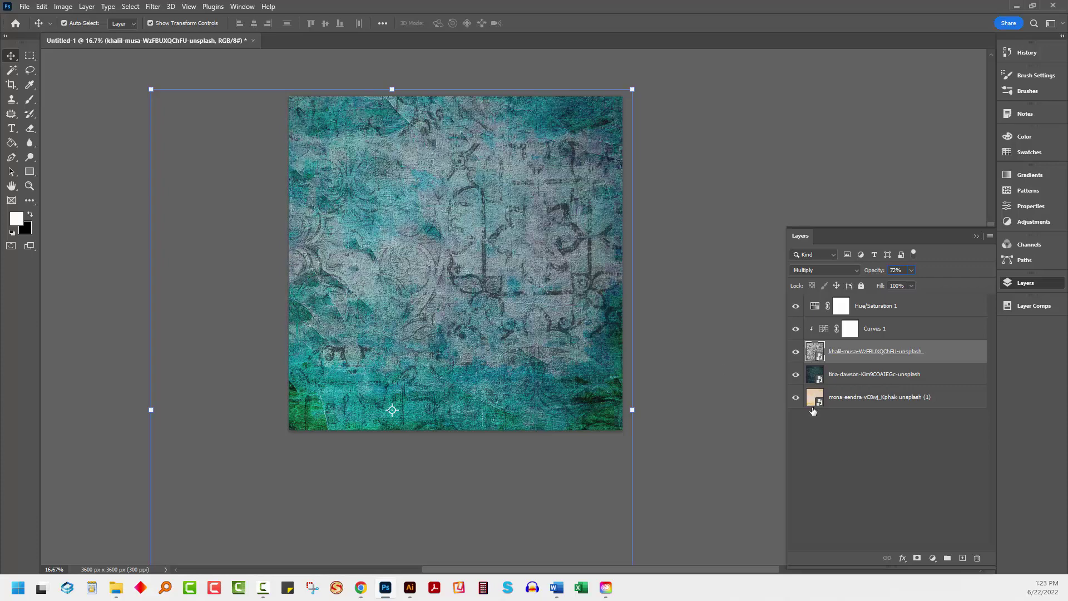
{"action": "left_click", "coordinate": [796, 353]}
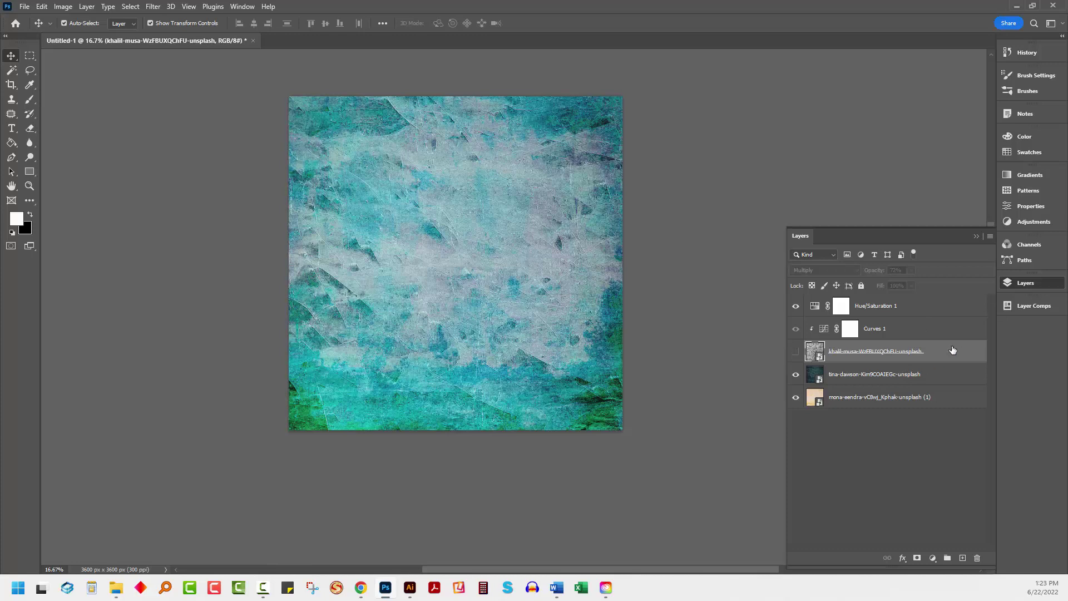
{"action": "left_click_drag", "start_coordinate": [954, 353], "coordinate": [962, 557]}
{"action": "left_click_drag", "start_coordinate": [864, 355], "coordinate": [861, 300]}
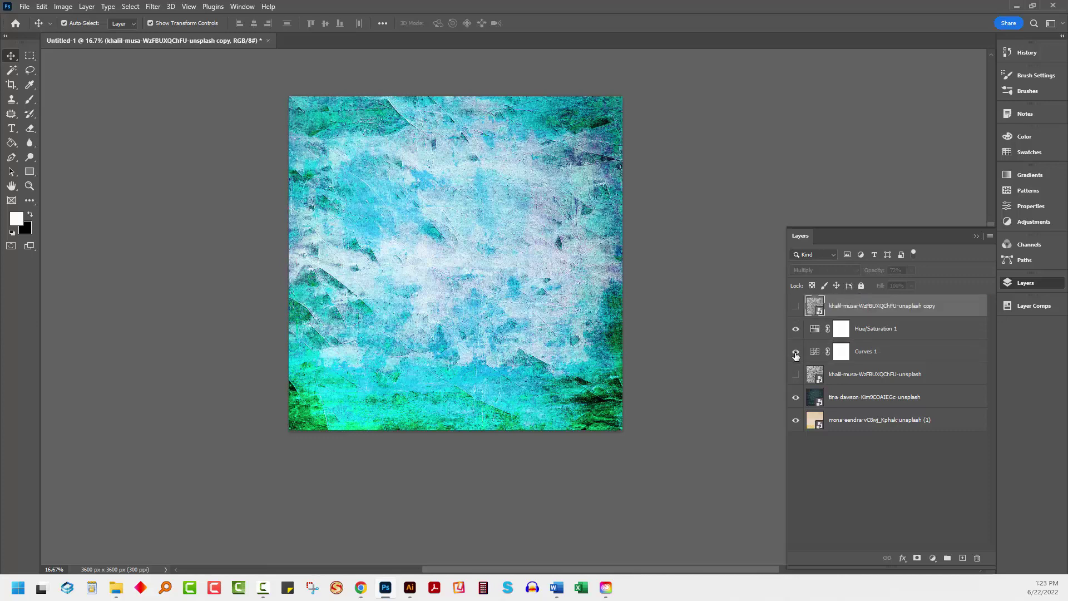
Step: Toggle the Curves and Hue/Saturation layers to compare, then make the texture copy visible
{"action": "left_click", "coordinate": [796, 353]}
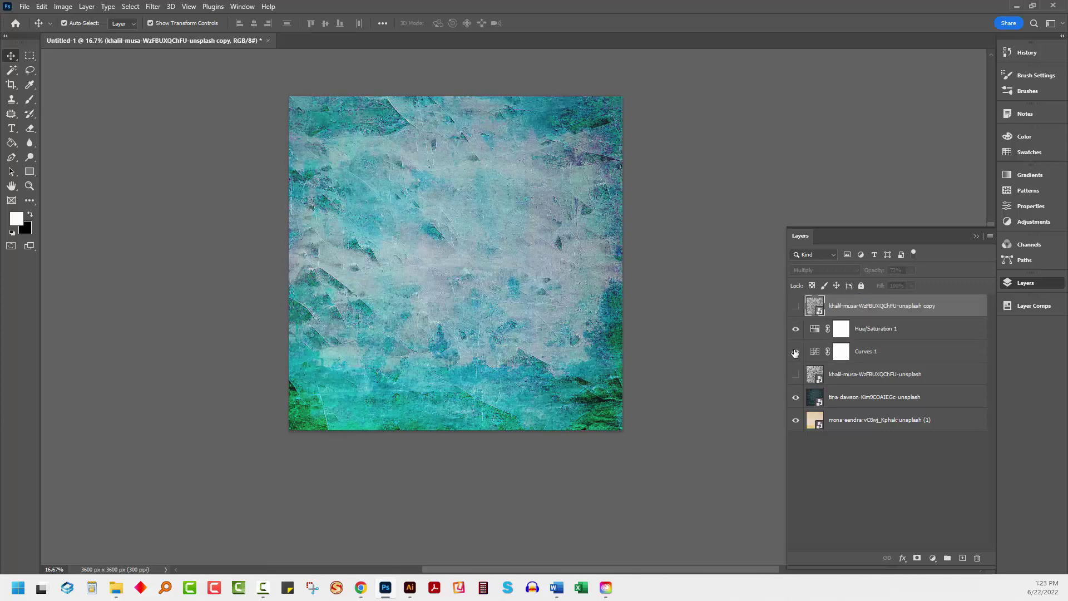
{"action": "left_click", "coordinate": [795, 353]}
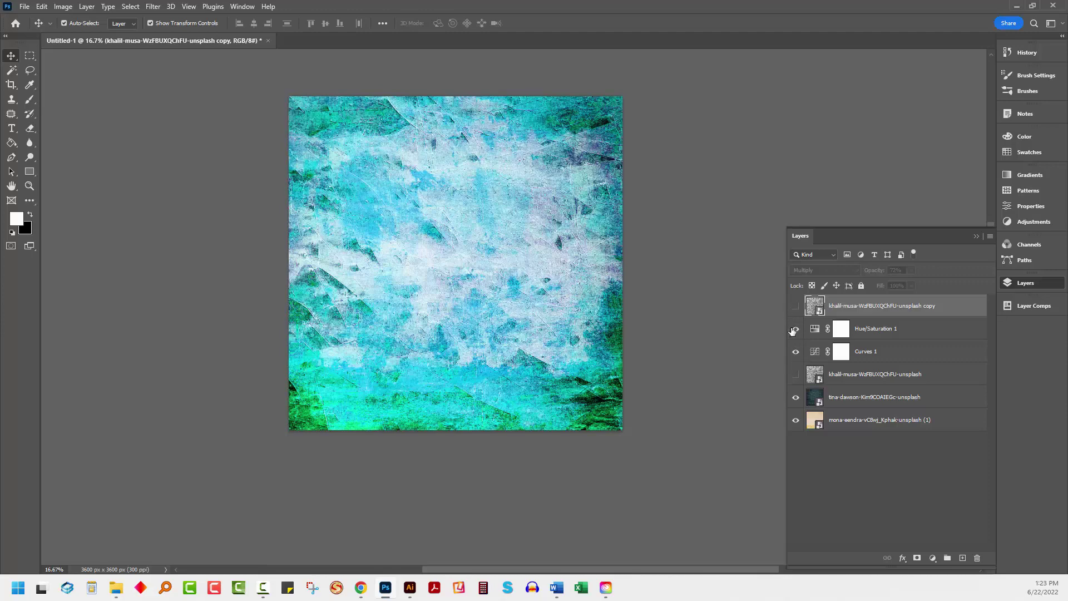
{"action": "left_click", "coordinate": [795, 330]}
{"action": "left_click", "coordinate": [796, 330]}
{"action": "left_click", "coordinate": [796, 306]}
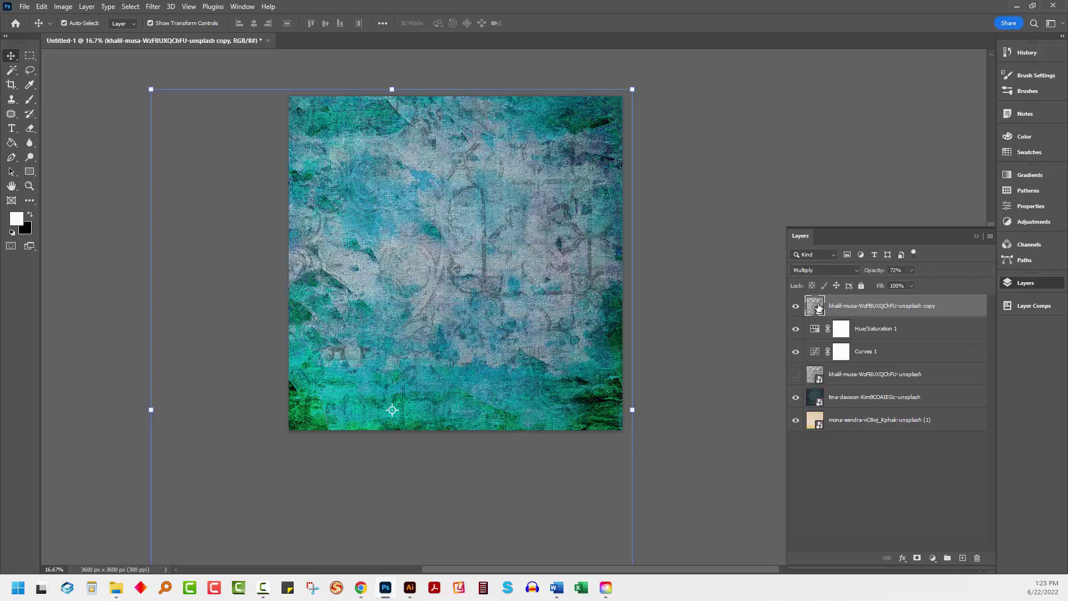
Step: Set the texture copy to Screen blending and apply an Invert smart filter
{"action": "left_click", "coordinate": [821, 272]}
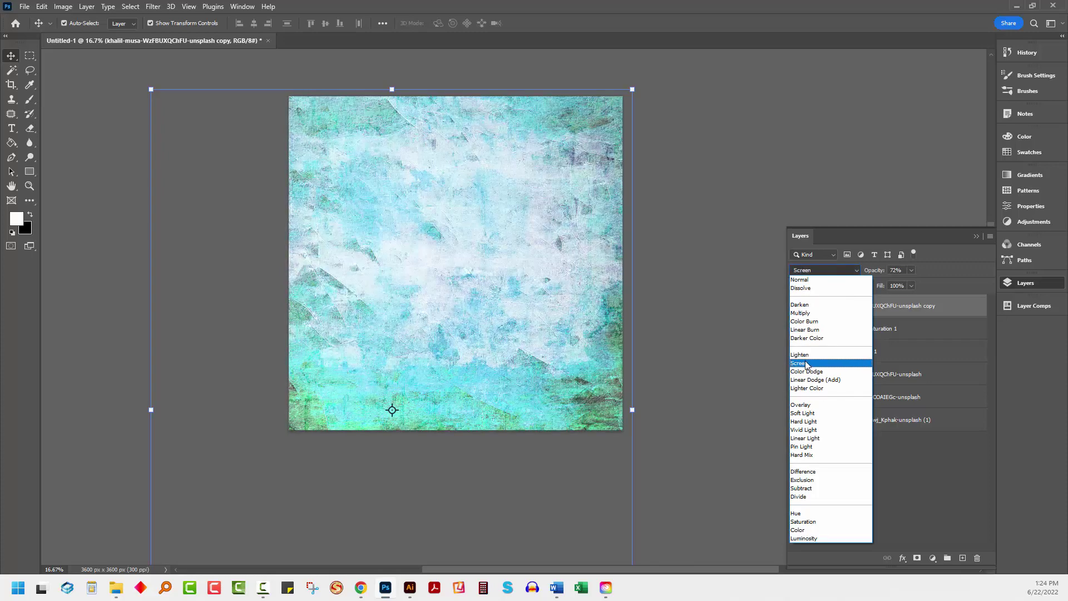
{"action": "left_click", "coordinate": [807, 364]}
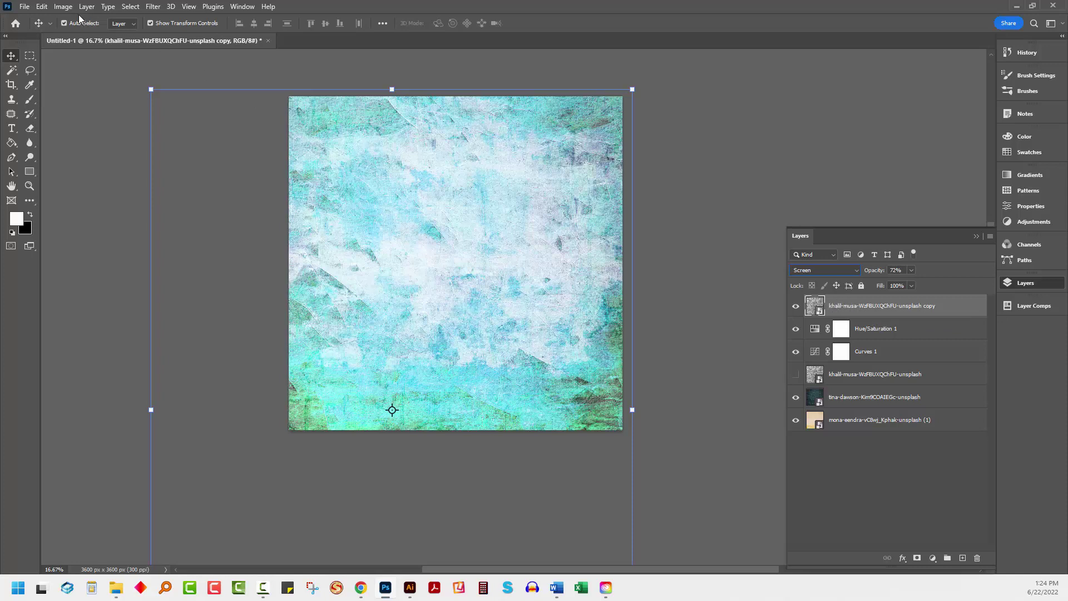
{"action": "left_click", "coordinate": [63, 7]}
{"action": "mouse_move", "coordinate": [78, 38]}
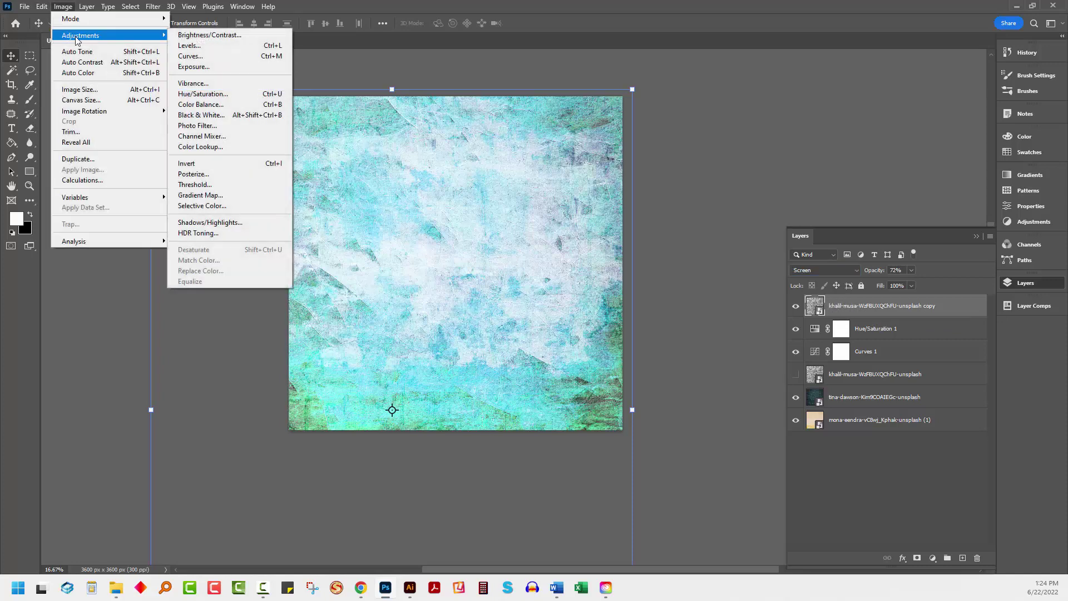
{"action": "left_click", "coordinate": [257, 163]}
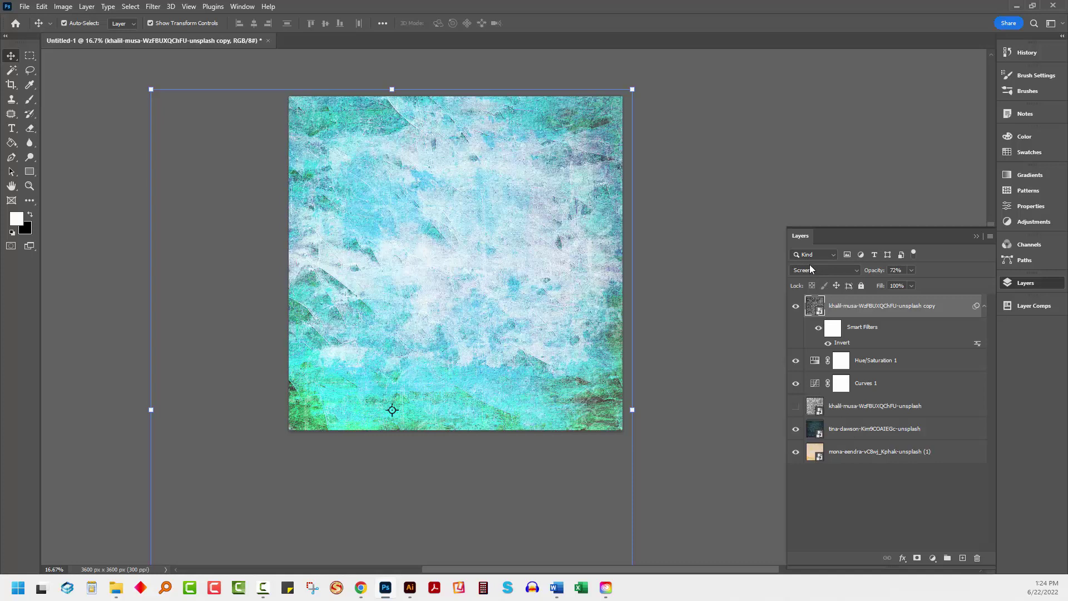
Step: Raise the inverted texture copy's opacity from 72% to 100%
{"action": "left_click", "coordinate": [796, 306]}
{"action": "left_click", "coordinate": [796, 306]}
{"action": "left_click_drag", "start_coordinate": [871, 271], "coordinate": [910, 271]}
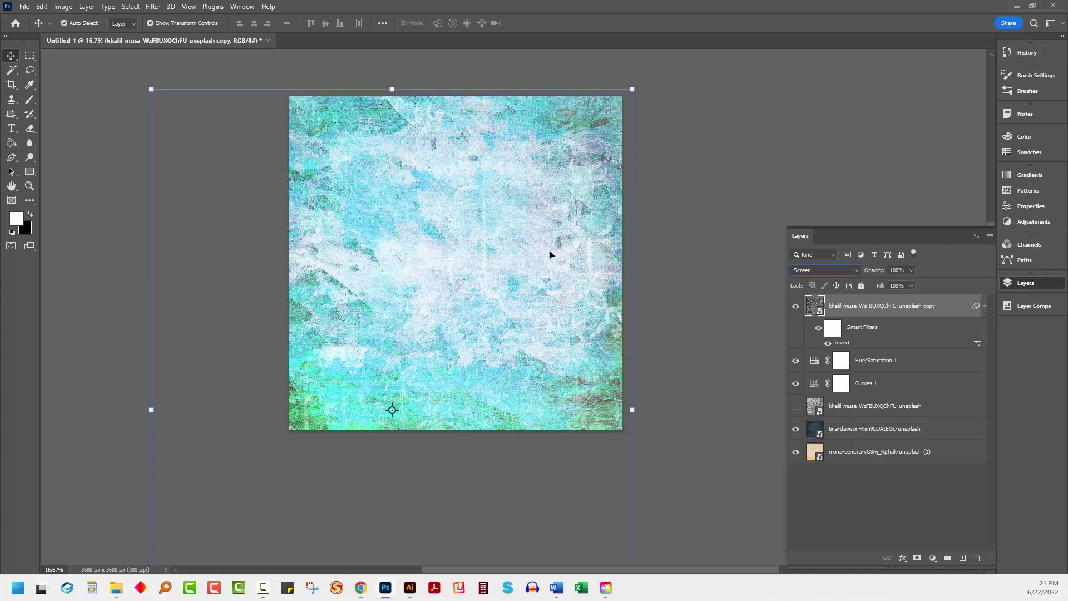
{"action": "left_click", "coordinate": [824, 273]}
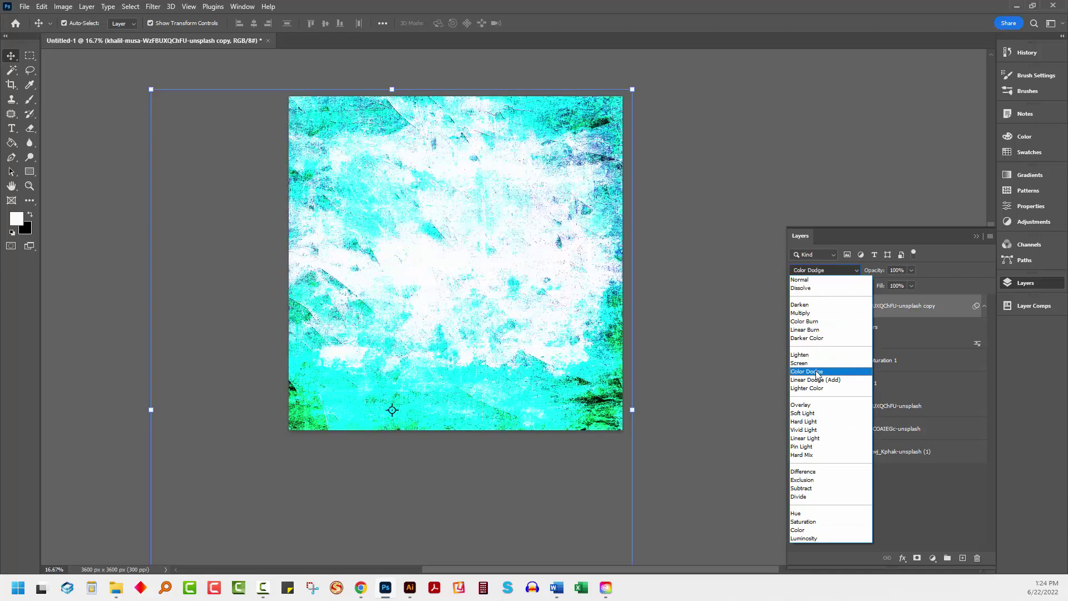
Step: Try Overlay, Soft, Hard, Vivid and Linear Light on the texture copy, settling on Difference
{"action": "left_click", "coordinate": [813, 406]}
{"action": "key", "text": "Down"}
{"action": "key", "text": "Down"}
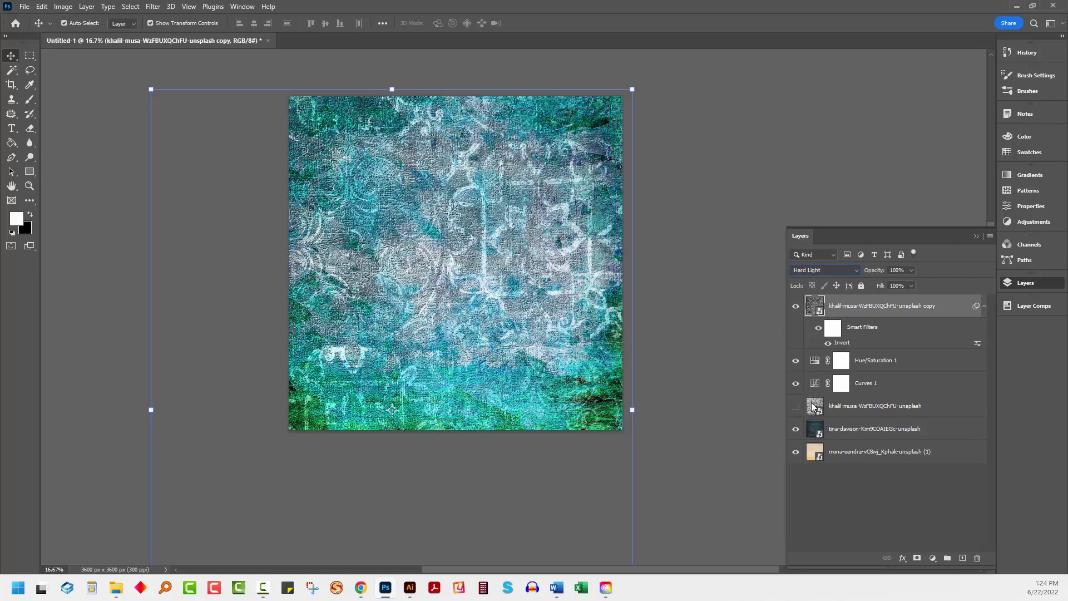
{"action": "key", "text": "Down"}
{"action": "key", "text": "Down"}
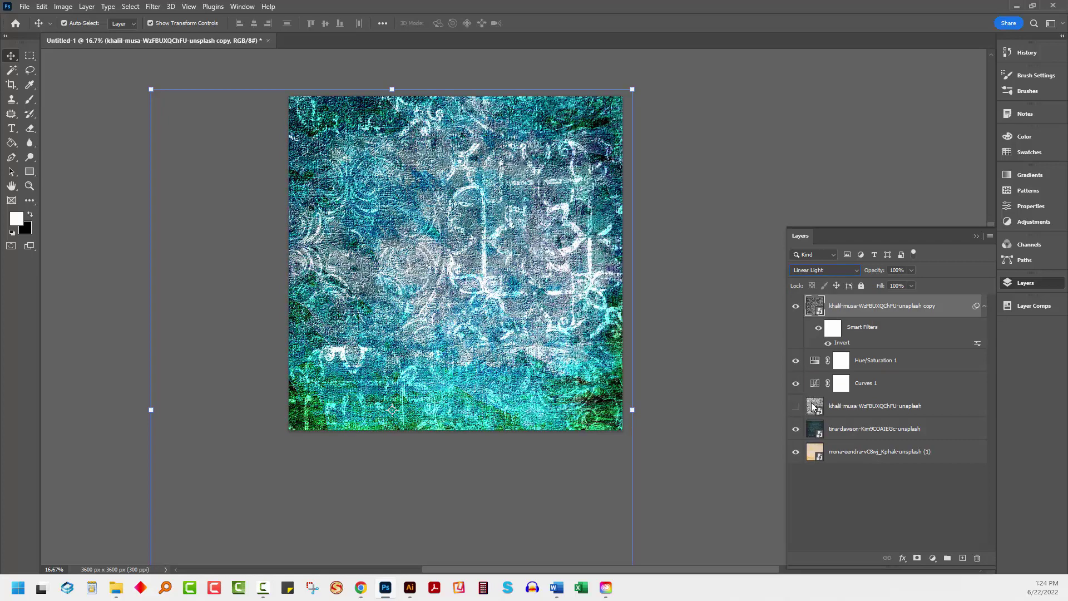
{"action": "key", "text": "Up"}
{"action": "key", "text": "Up"}
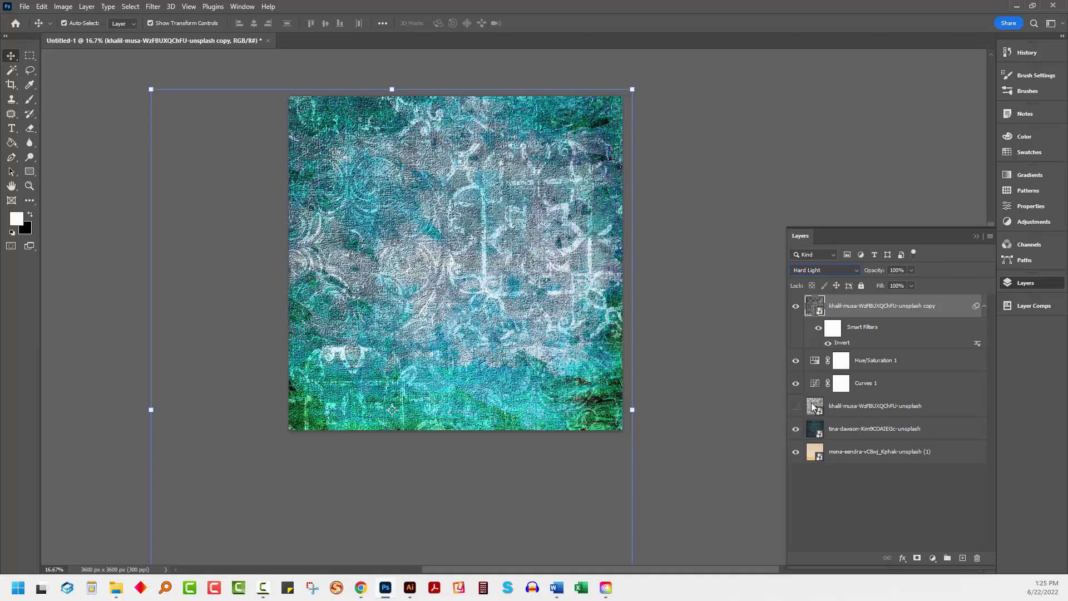
{"action": "key", "text": "shift+plus"}
{"action": "key", "text": "shift+plus"}
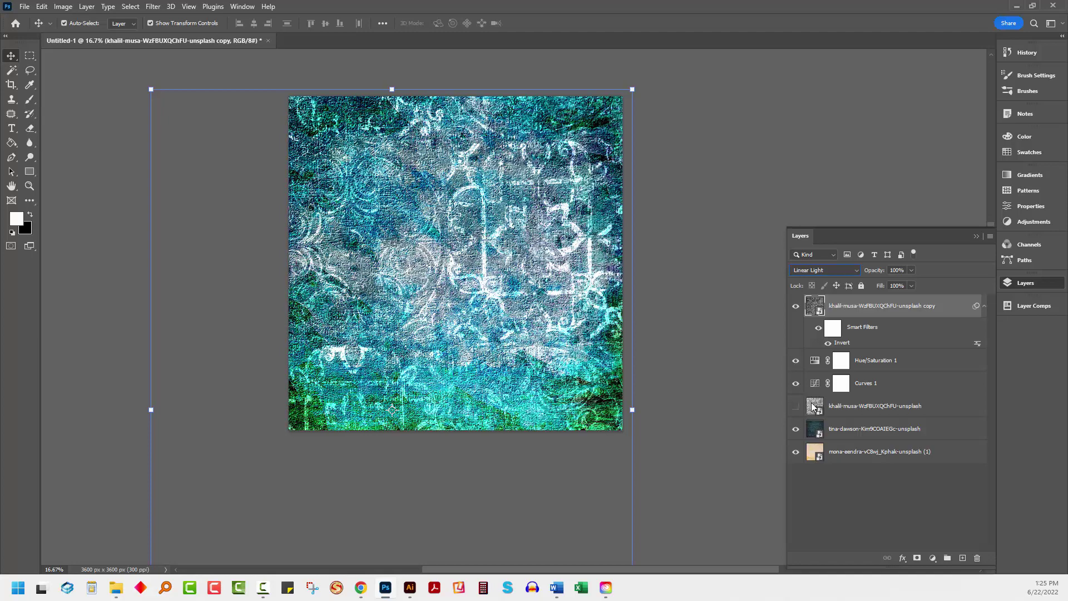
{"action": "key", "text": "shift+plus"}
{"action": "key", "text": "shift+plus"}
{"action": "key", "text": "shift+plus"}
{"action": "key", "text": "shift+plus"}
{"action": "key", "text": "shift+minus"}
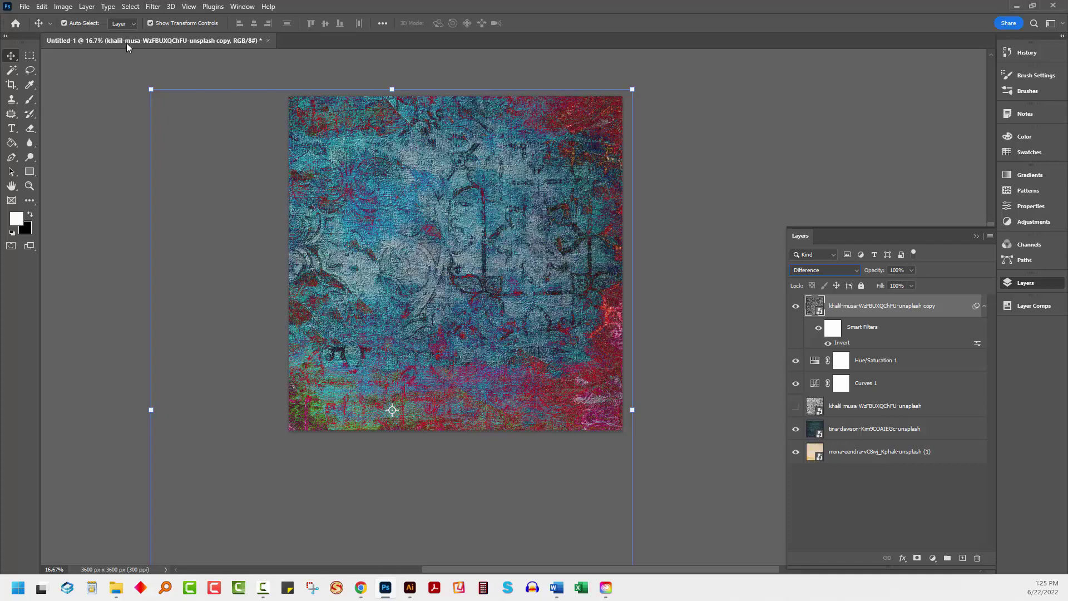
{"action": "left_click", "coordinate": [838, 505]}
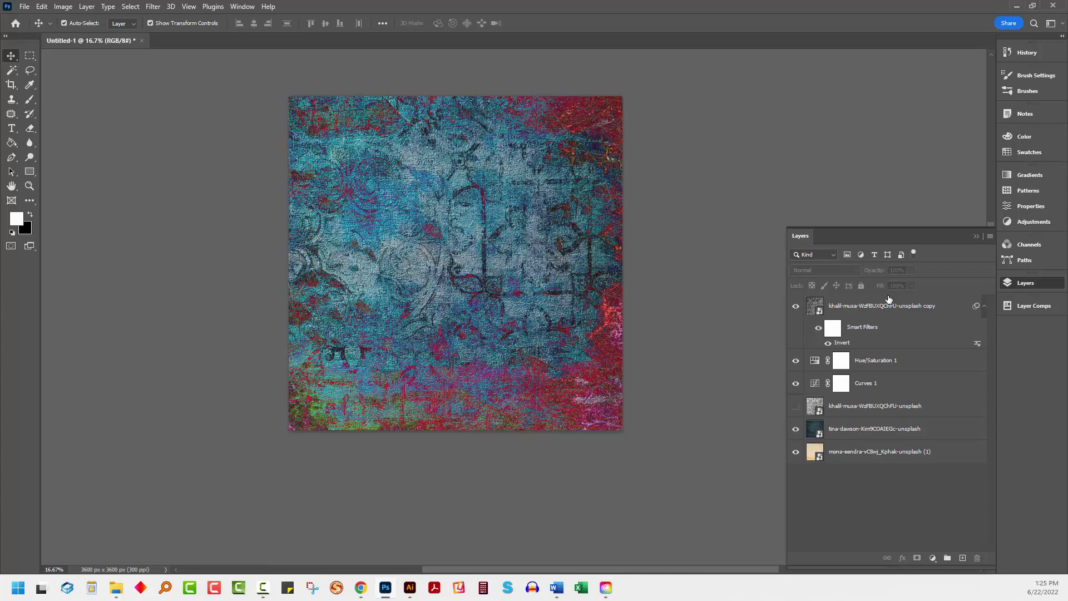
{"action": "left_click", "coordinate": [86, 6]}
{"action": "mouse_move", "coordinate": [168, 154]}
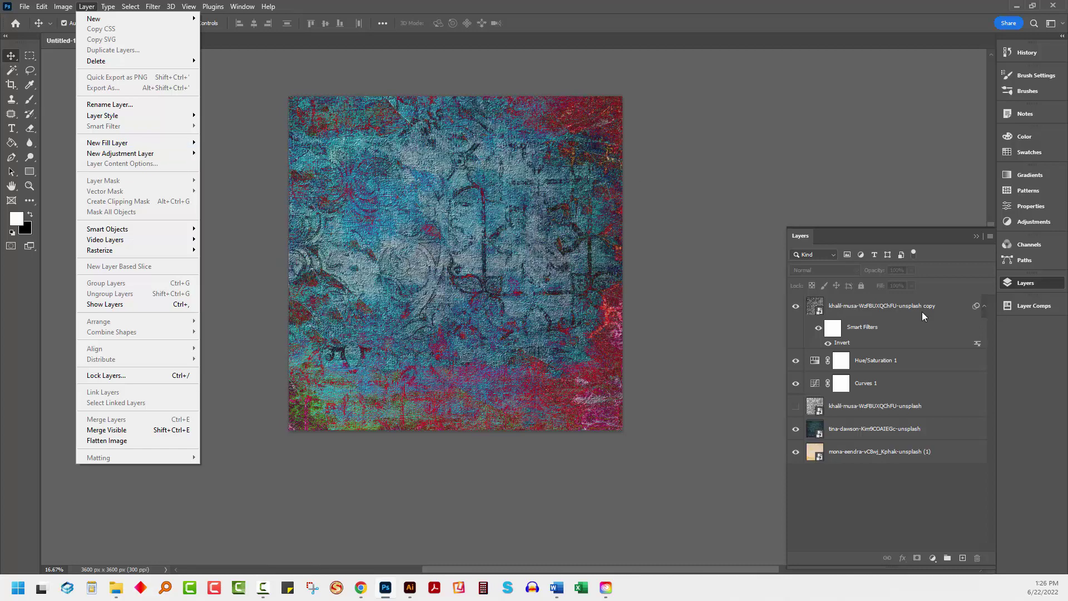
Step: Add a Gradient Map adjustment layer above the texture copy layer
{"action": "left_click", "coordinate": [885, 305]}
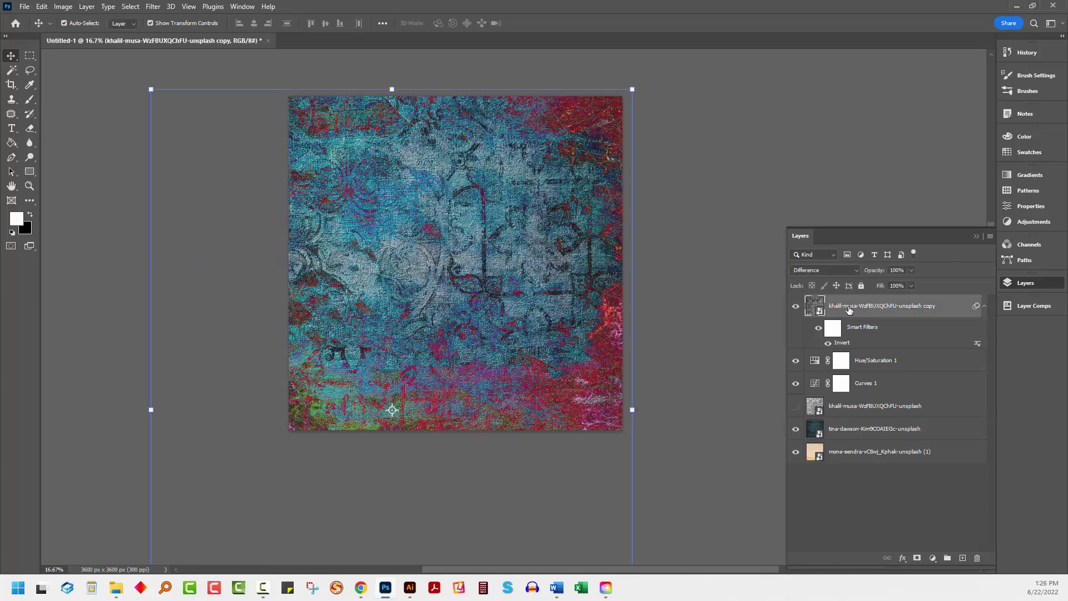
{"action": "left_click", "coordinate": [87, 6]}
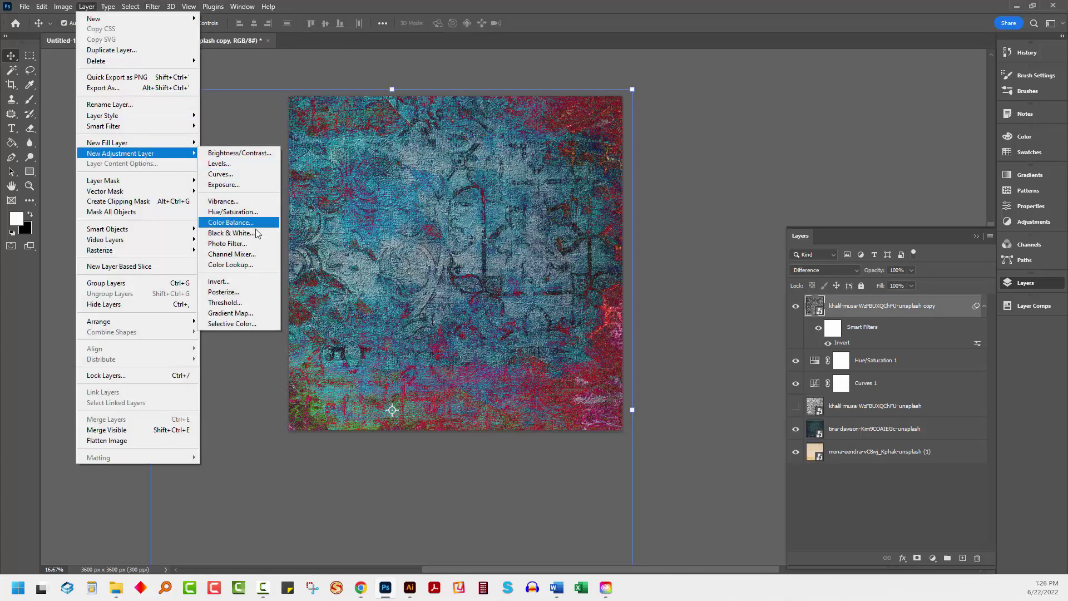
{"action": "left_click", "coordinate": [256, 313]}
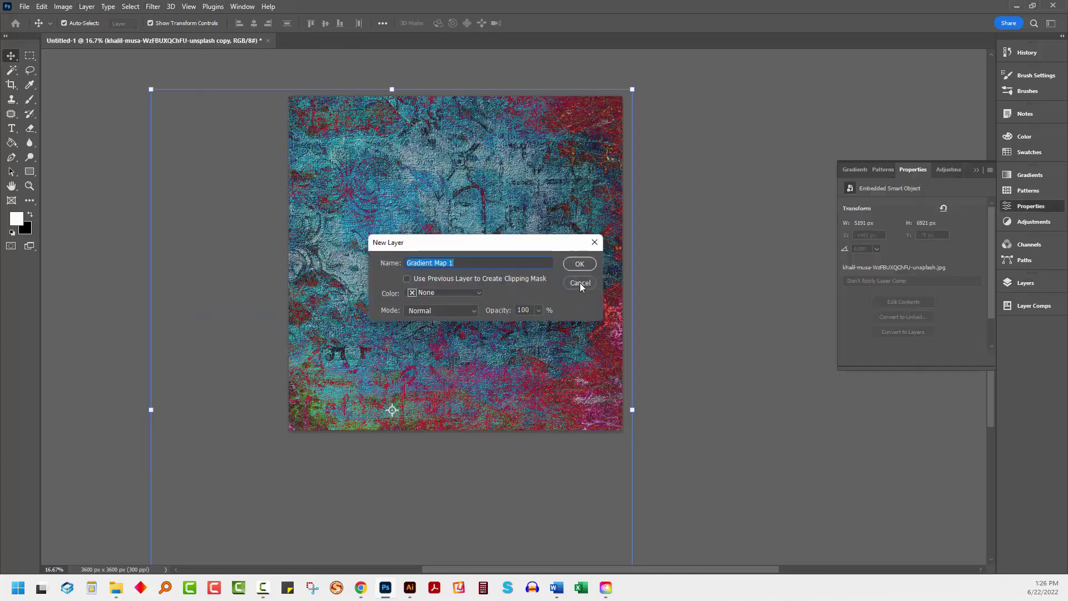
{"action": "left_click", "coordinate": [569, 263]}
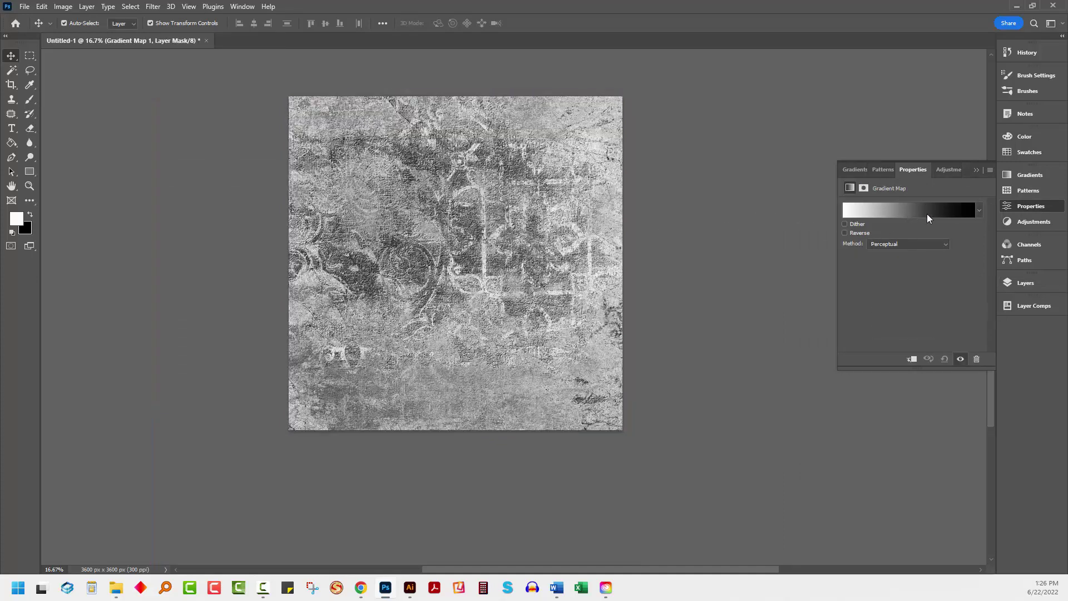
Step: Apply the purple gradient from the Pinks presets to the gradient map
{"action": "left_click", "coordinate": [979, 211]}
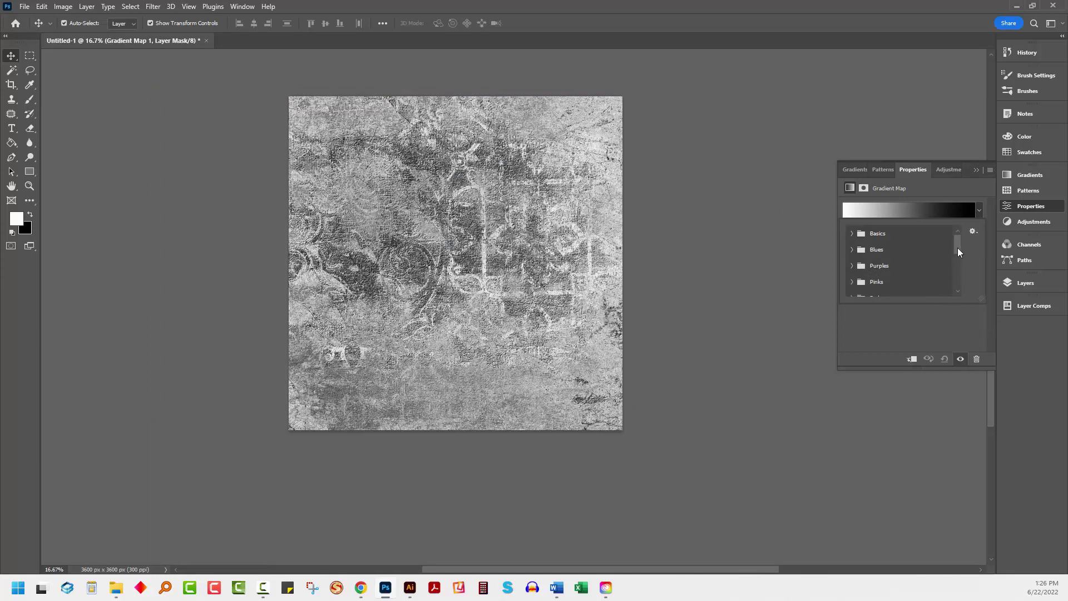
{"action": "left_click_drag", "start_coordinate": [958, 252], "coordinate": [958, 261]}
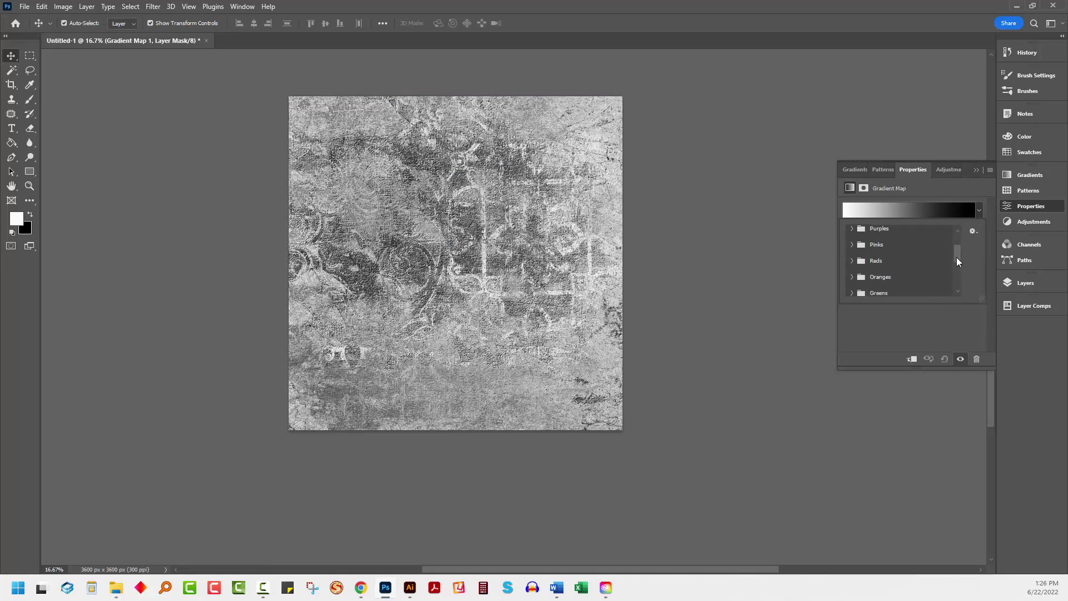
{"action": "left_click", "coordinate": [852, 245]}
{"action": "scroll", "coordinate": [939, 293], "scroll_direction": "down", "scroll_amount": 1}
{"action": "scroll", "coordinate": [909, 290], "scroll_direction": "down", "scroll_amount": 1}
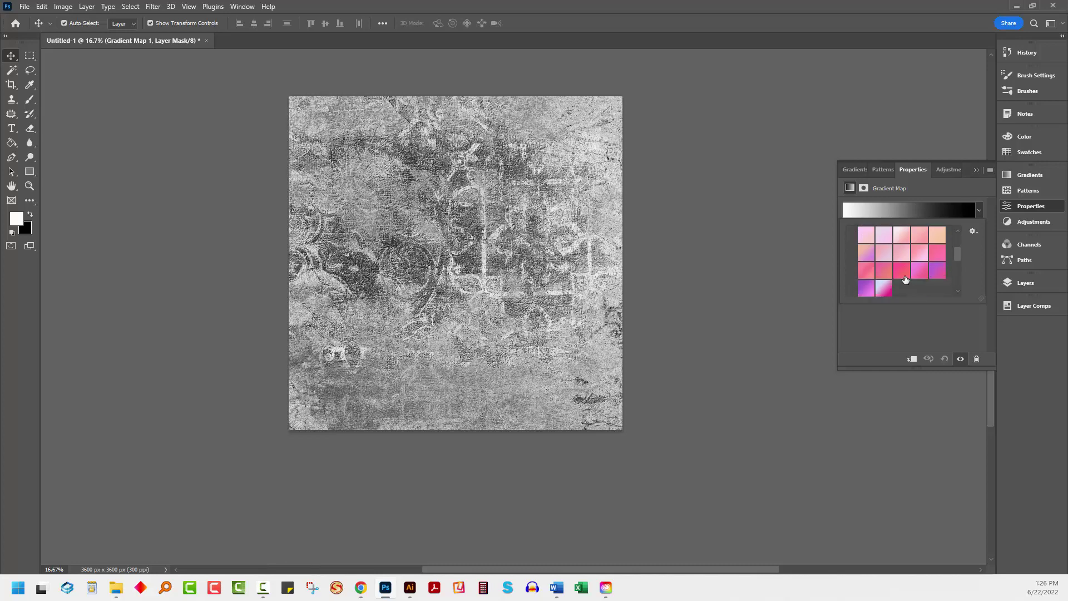
{"action": "left_click", "coordinate": [901, 273]}
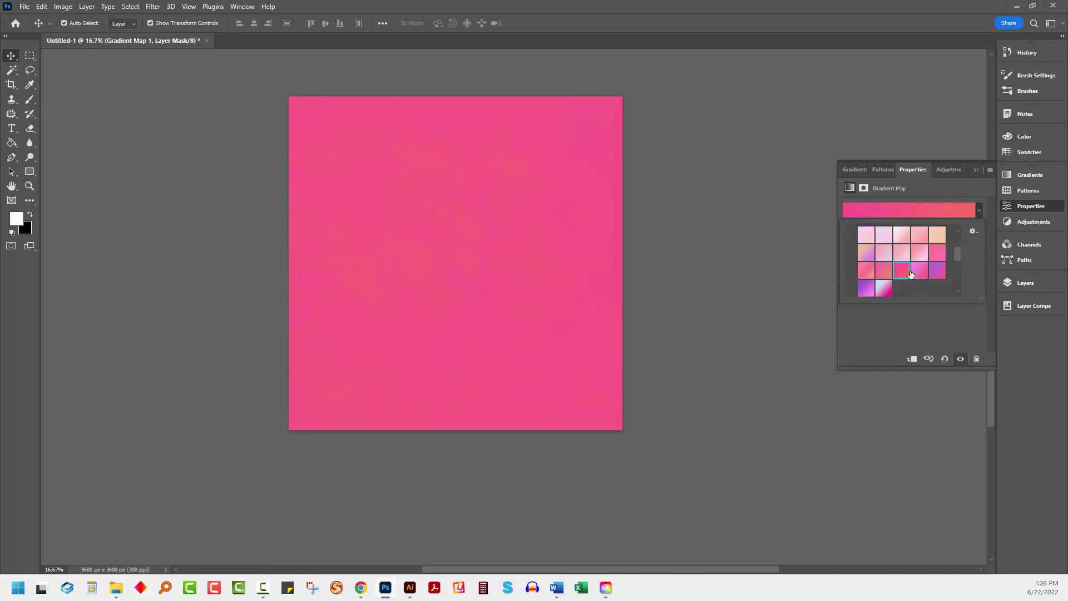
{"action": "left_click", "coordinate": [919, 271]}
{"action": "left_click", "coordinate": [938, 272]}
{"action": "left_click", "coordinate": [865, 293]}
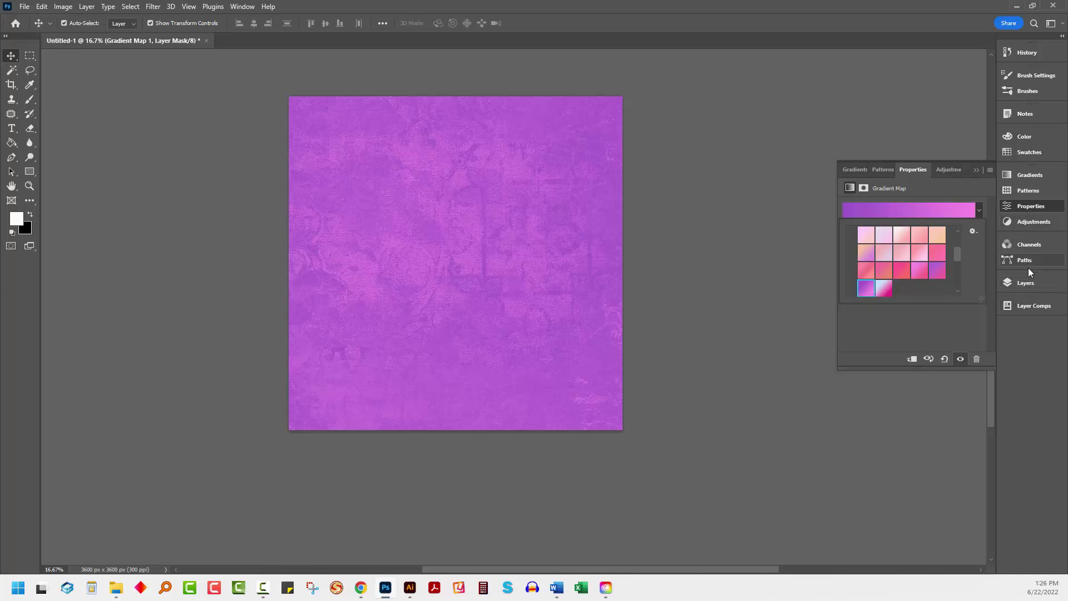
{"action": "left_click", "coordinate": [1026, 284]}
{"action": "left_click", "coordinate": [1026, 284]}
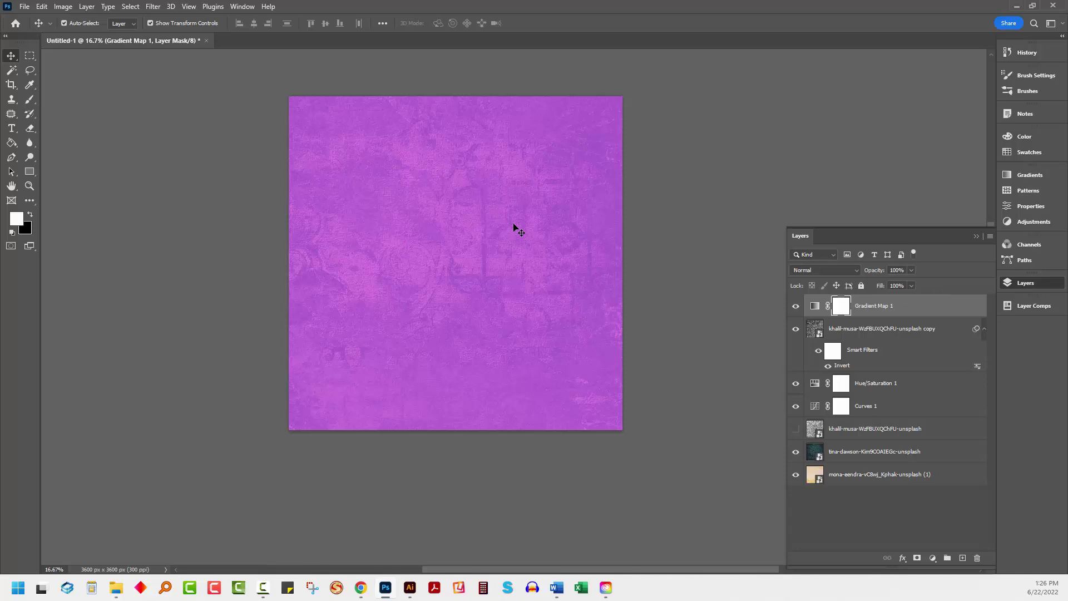
Step: Add a Hue/Saturation 2 adjustment layer with Hue set to +121, turning the paper yellow
{"action": "left_click", "coordinate": [87, 8]}
{"action": "mouse_move", "coordinate": [117, 155]}
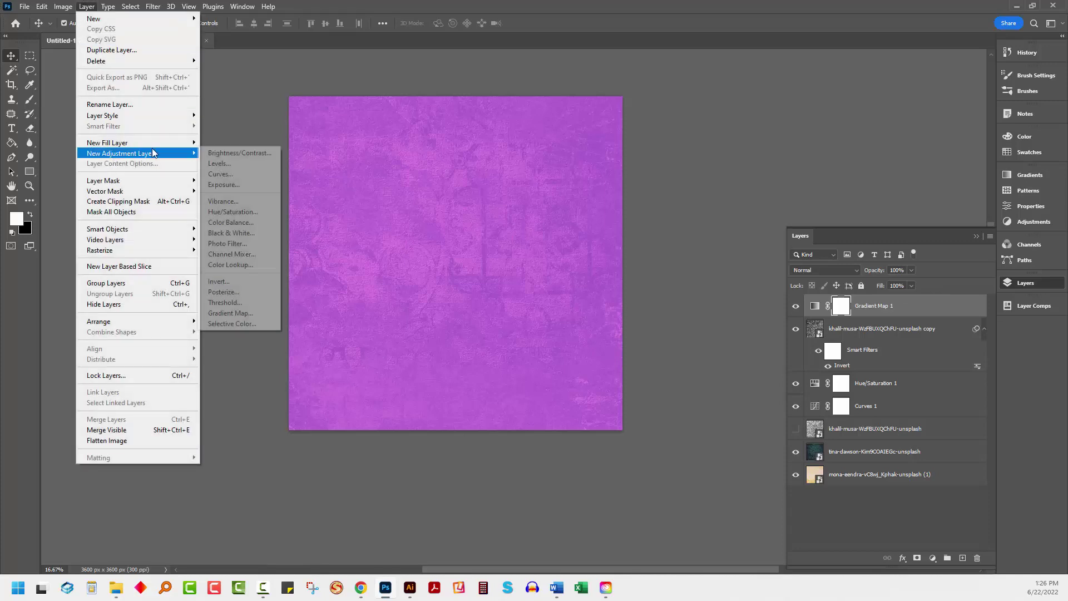
{"action": "left_click", "coordinate": [228, 212]}
{"action": "left_click", "coordinate": [575, 263]}
{"action": "left_click_drag", "start_coordinate": [914, 248], "coordinate": [964, 268]}
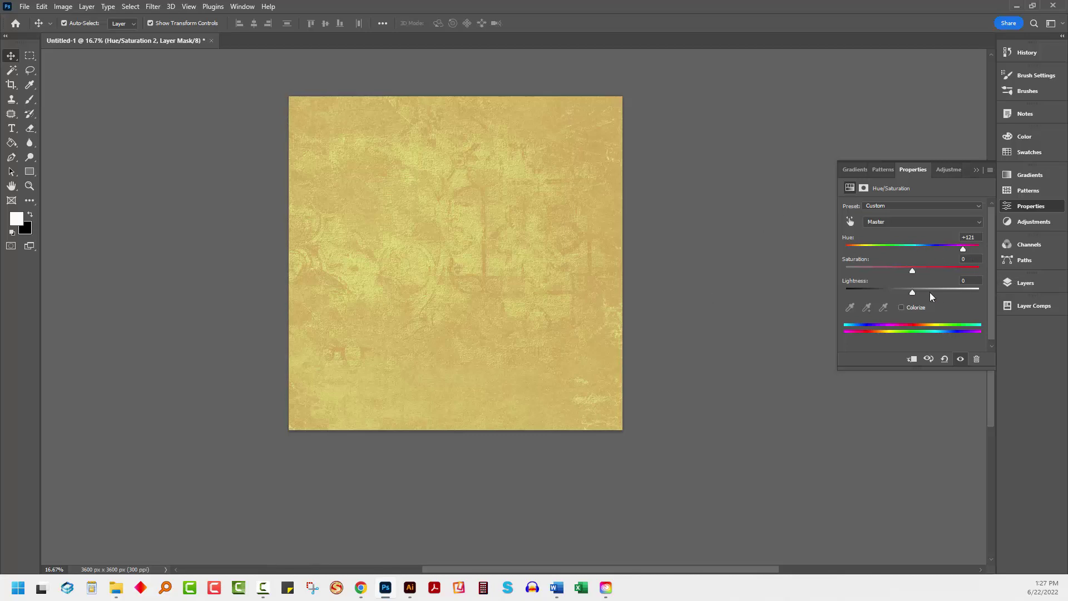
Step: Hide Hue/Saturation 2 and Gradient Map 1 to reveal the blue-red texture
{"action": "left_click", "coordinate": [1018, 284]}
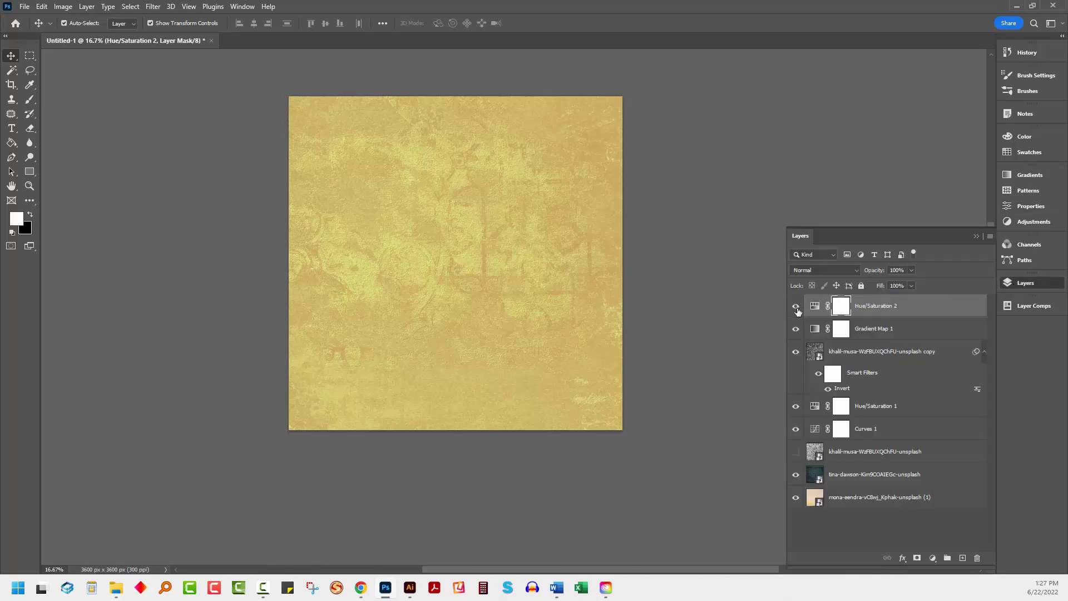
{"action": "left_click_drag", "start_coordinate": [796, 307], "coordinate": [796, 330]}
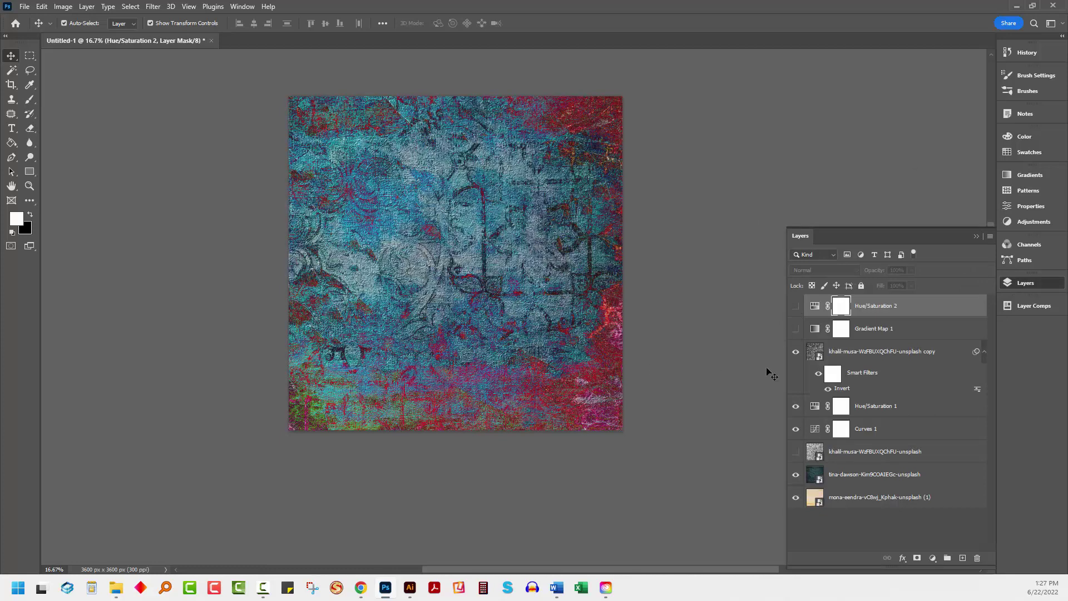
{"action": "left_click", "coordinate": [795, 329]}
{"action": "left_click", "coordinate": [795, 307]}
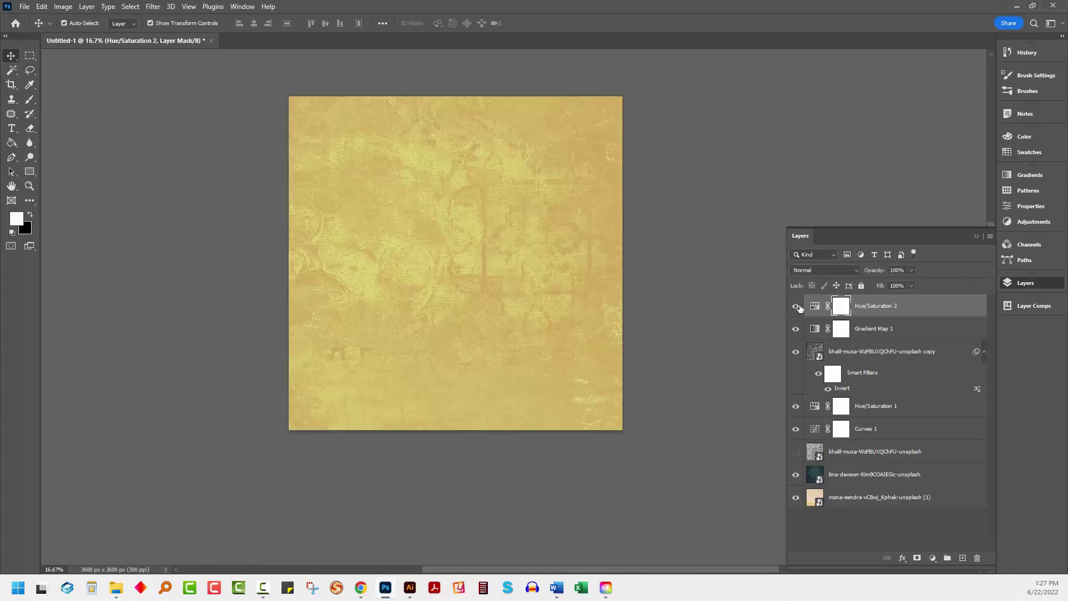
{"action": "left_click_drag", "start_coordinate": [797, 308], "coordinate": [793, 329]}
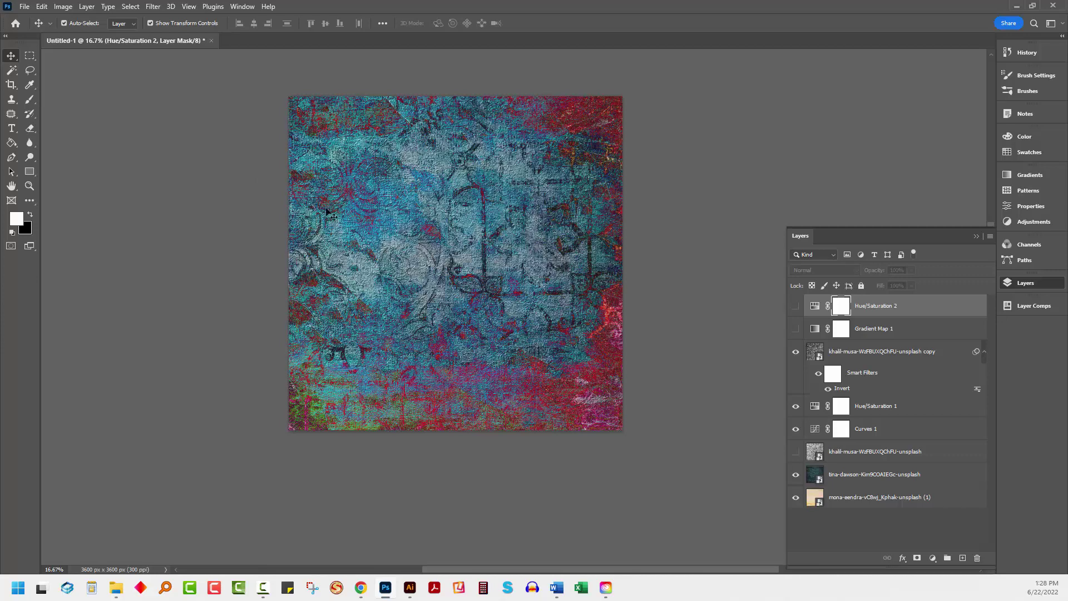
Step: Use Save As to save to the computer with JPEG as the format
{"action": "left_click", "coordinate": [24, 6]}
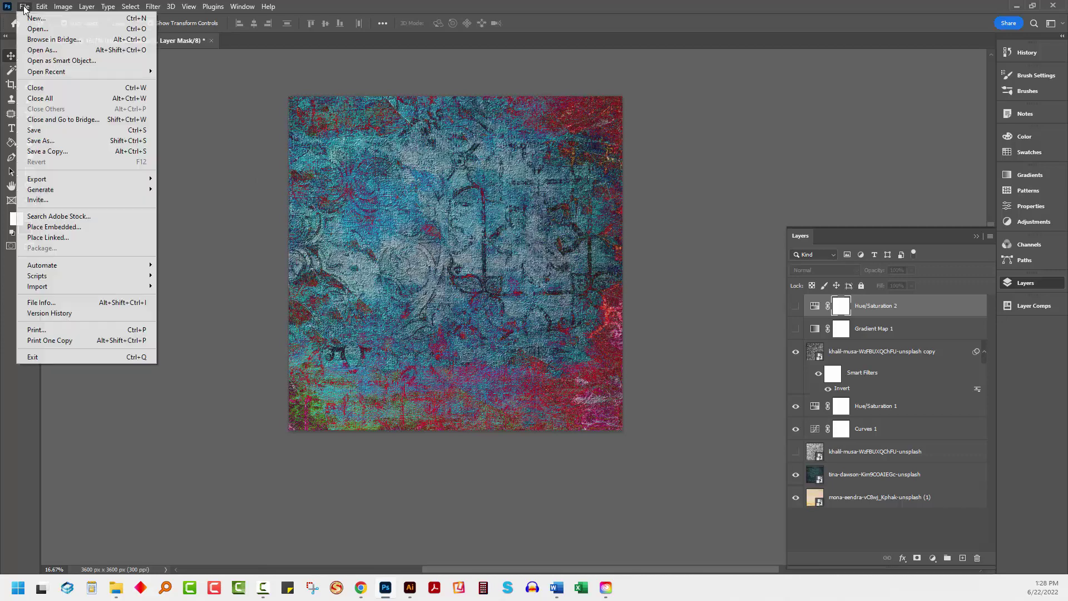
{"action": "left_click", "coordinate": [78, 145]}
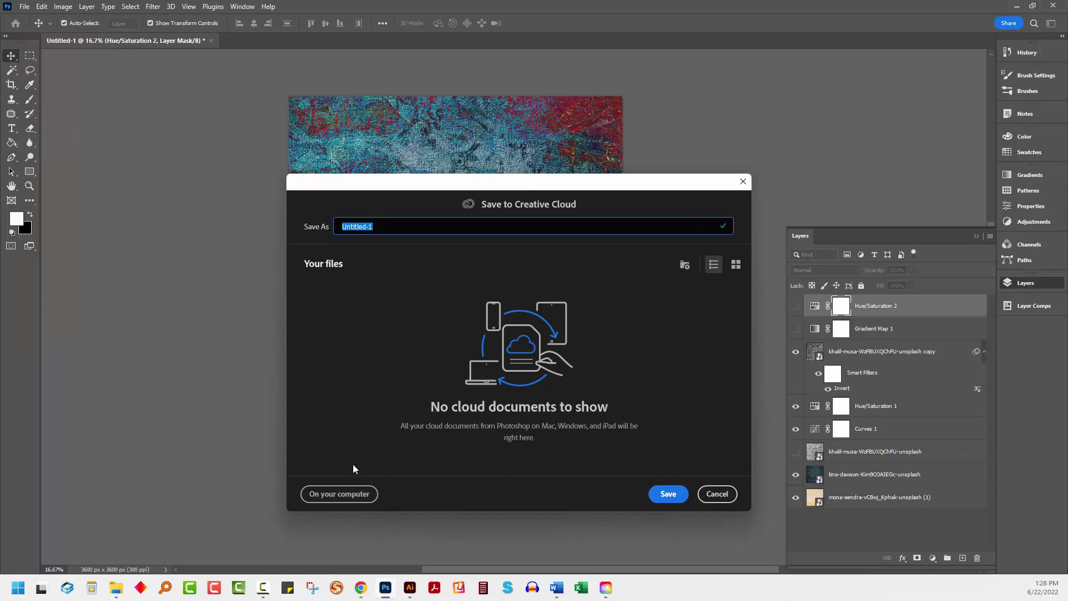
{"action": "left_click", "coordinate": [354, 494]}
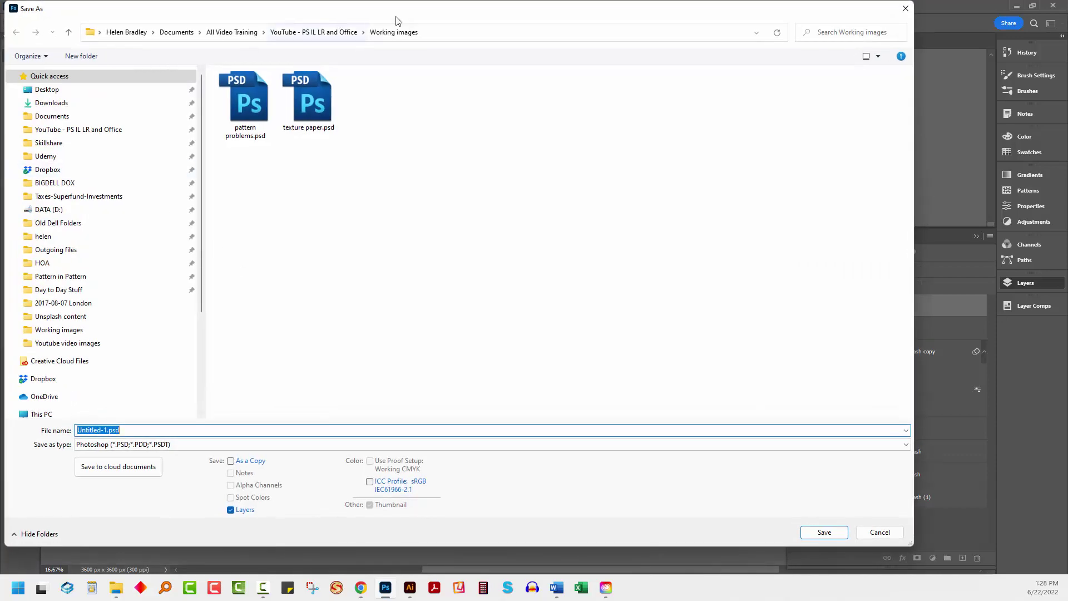
{"action": "left_click", "coordinate": [168, 445]}
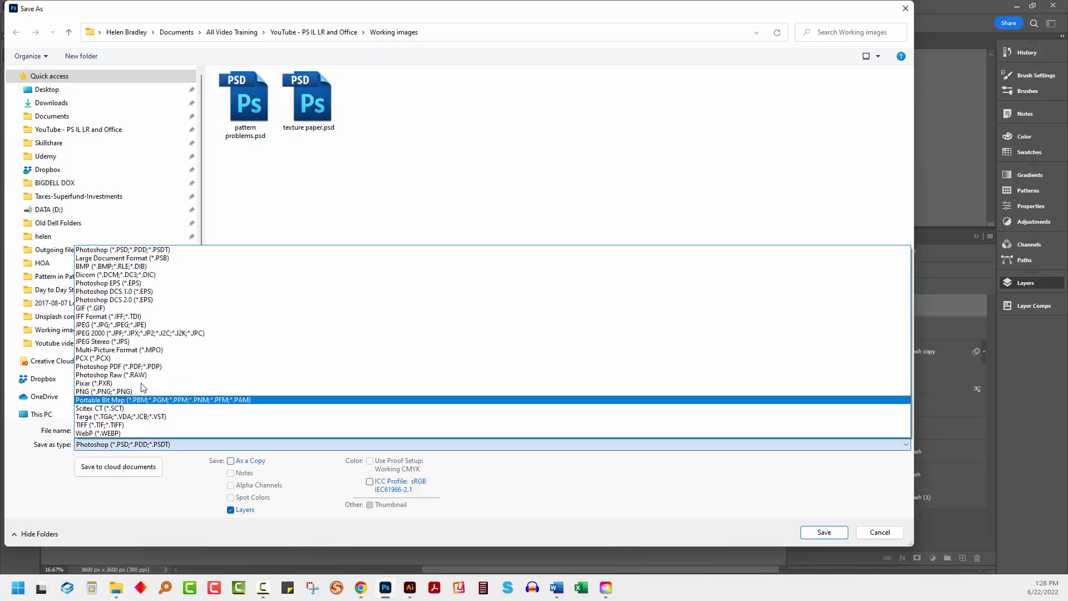
{"action": "left_click", "coordinate": [150, 326]}
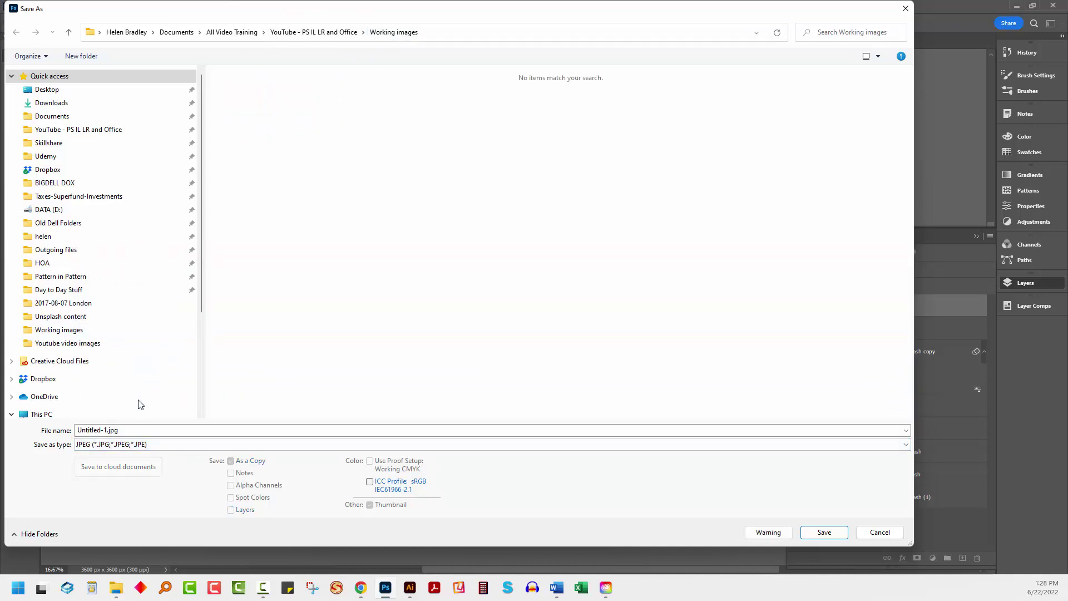
Step: Save as 'texture 1' with the ICC profile embedded at JPEG quality 12
{"action": "left_click", "coordinate": [133, 432]}
{"action": "type", "text": "texture 1"}
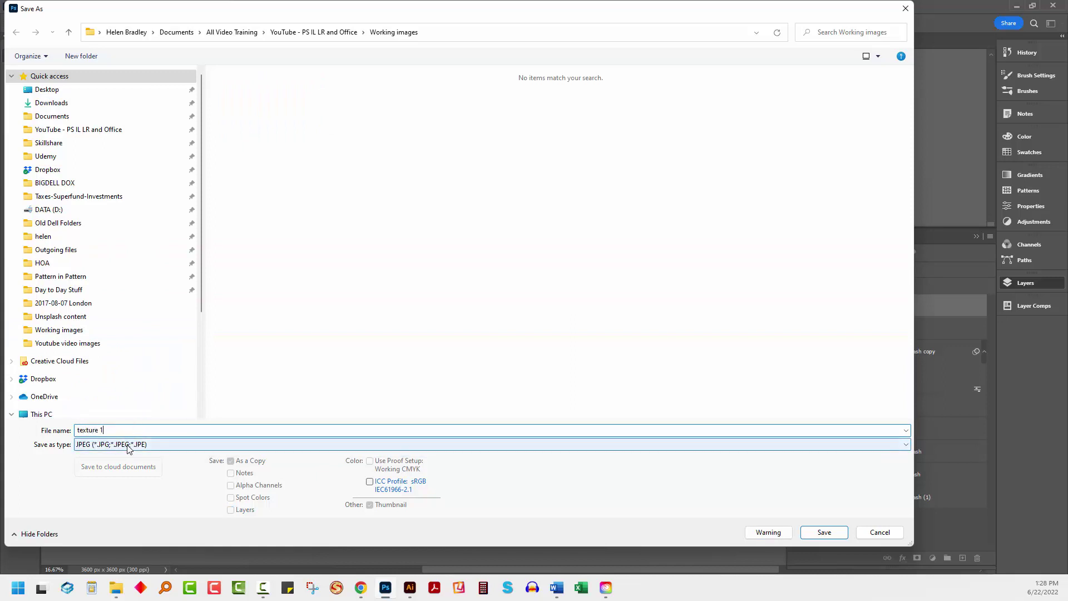
{"action": "left_click", "coordinate": [369, 482]}
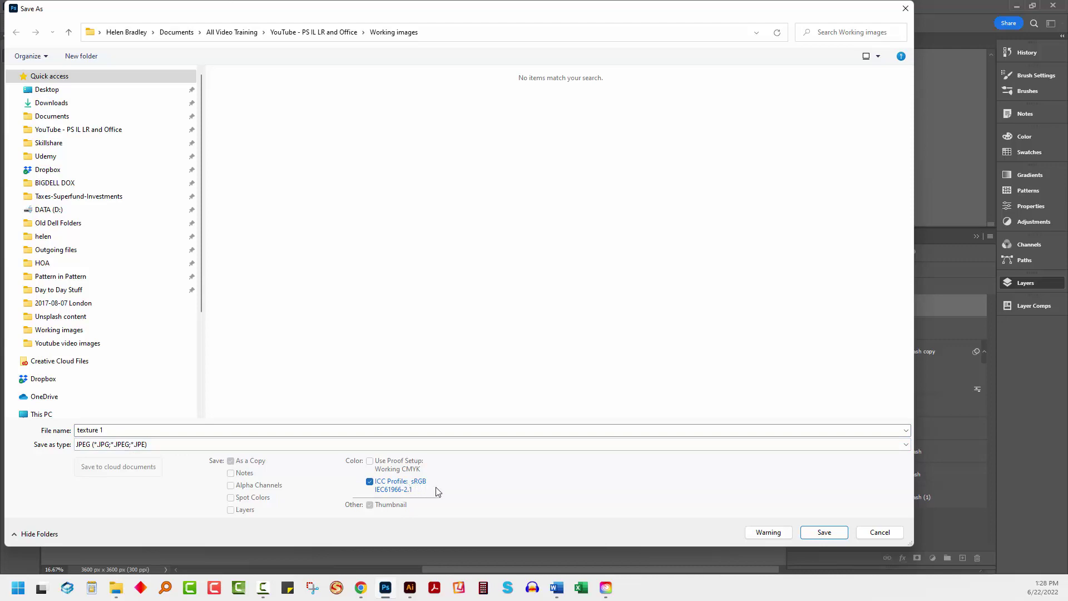
{"action": "left_click", "coordinate": [823, 533]}
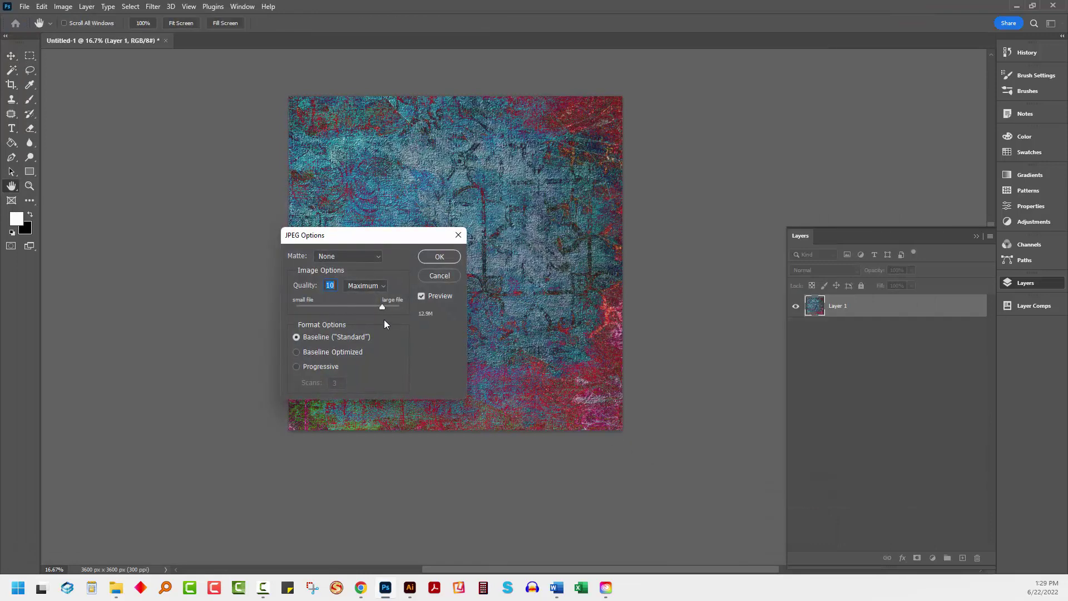
{"action": "left_click_drag", "start_coordinate": [382, 307], "coordinate": [405, 305]}
{"action": "left_click", "coordinate": [440, 256]}
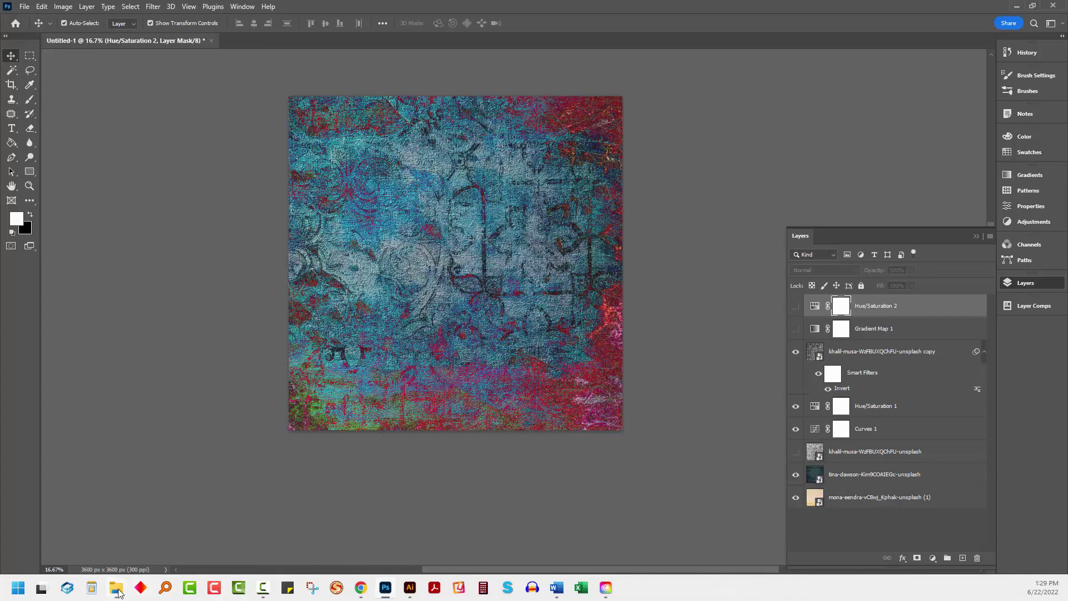
{"action": "mouse_move", "coordinate": [120, 590]}
{"action": "left_click", "coordinate": [94, 548]}
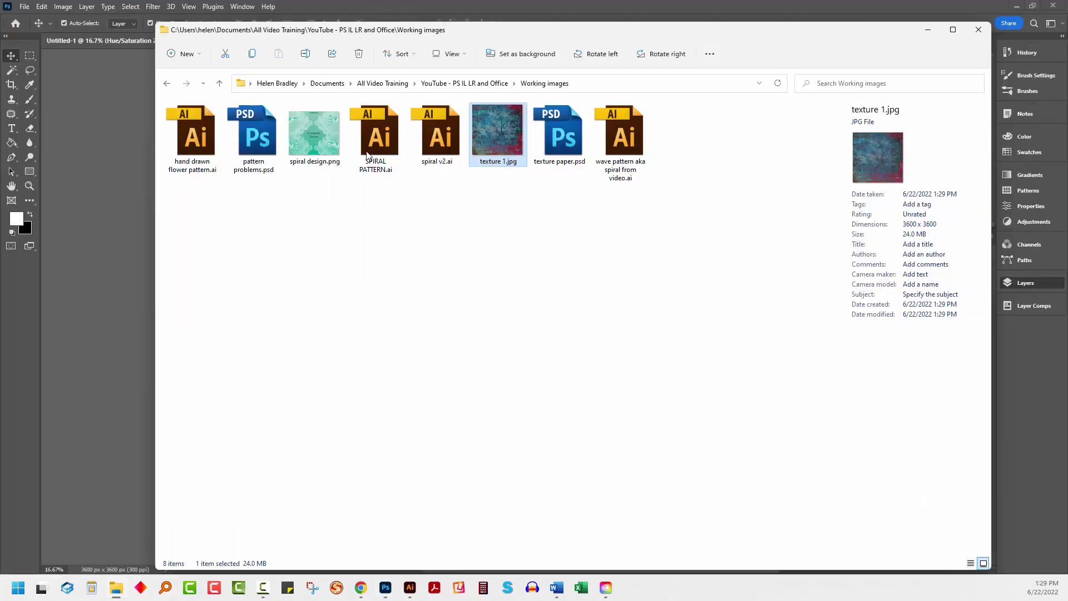
{"action": "left_click_drag", "start_coordinate": [495, 135], "coordinate": [502, 120]}
{"action": "right_click", "coordinate": [505, 132]}
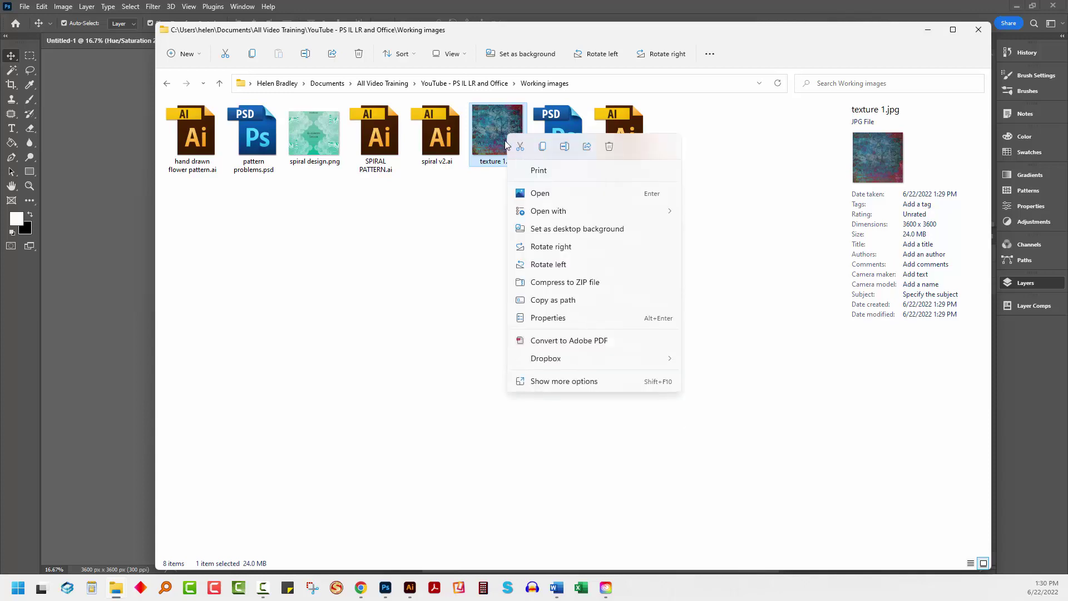
{"action": "left_click", "coordinate": [568, 384]}
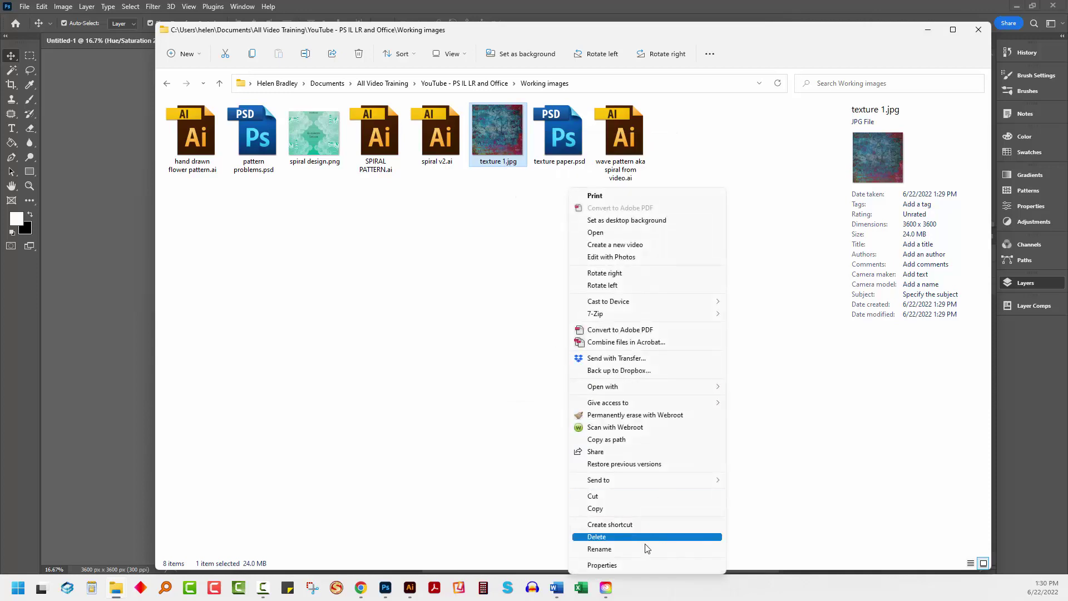
{"action": "left_click", "coordinate": [644, 565]}
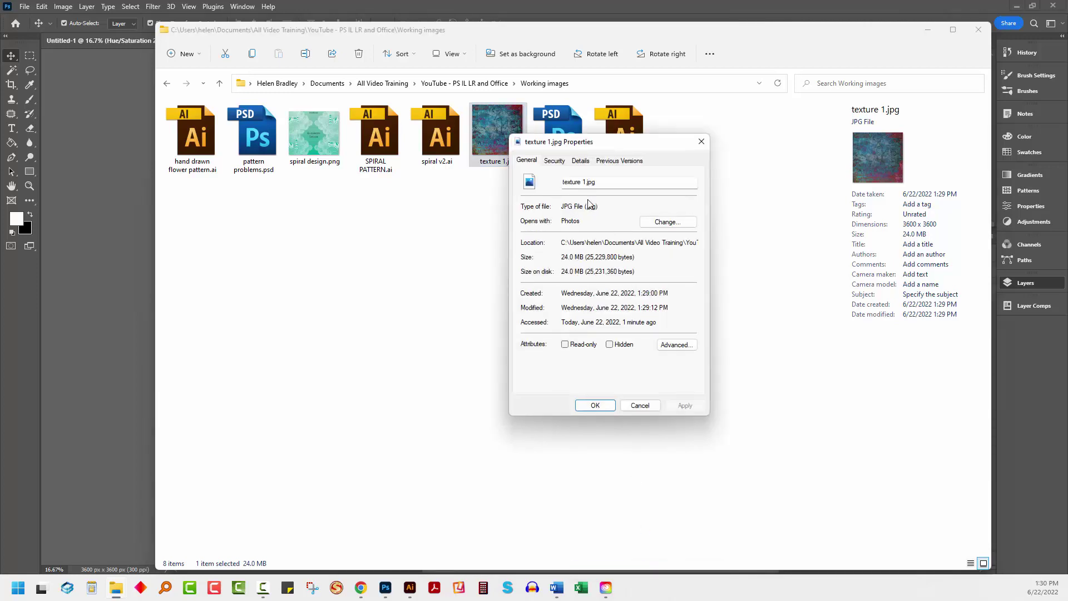
{"action": "left_click", "coordinate": [581, 162]}
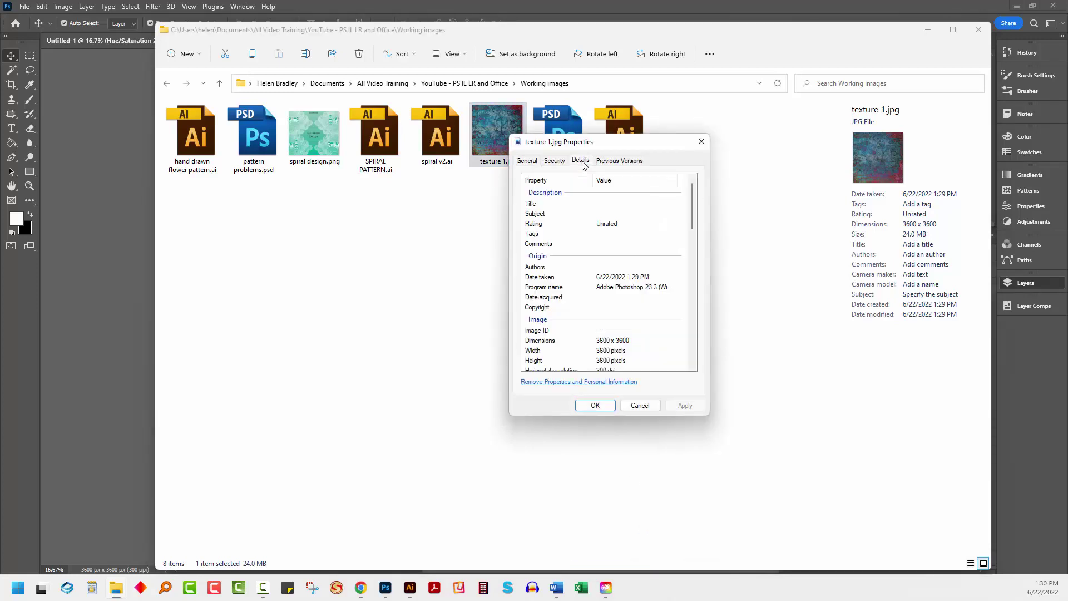
{"action": "scroll", "coordinate": [643, 333], "scroll_direction": "down", "scroll_amount": 1}
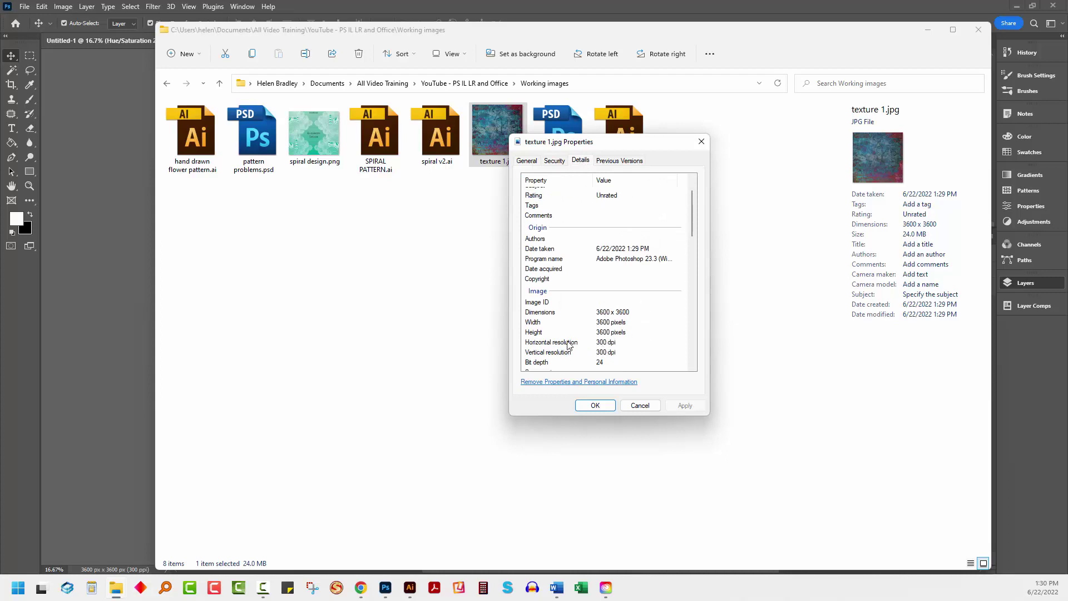
{"action": "left_click", "coordinate": [594, 405]}
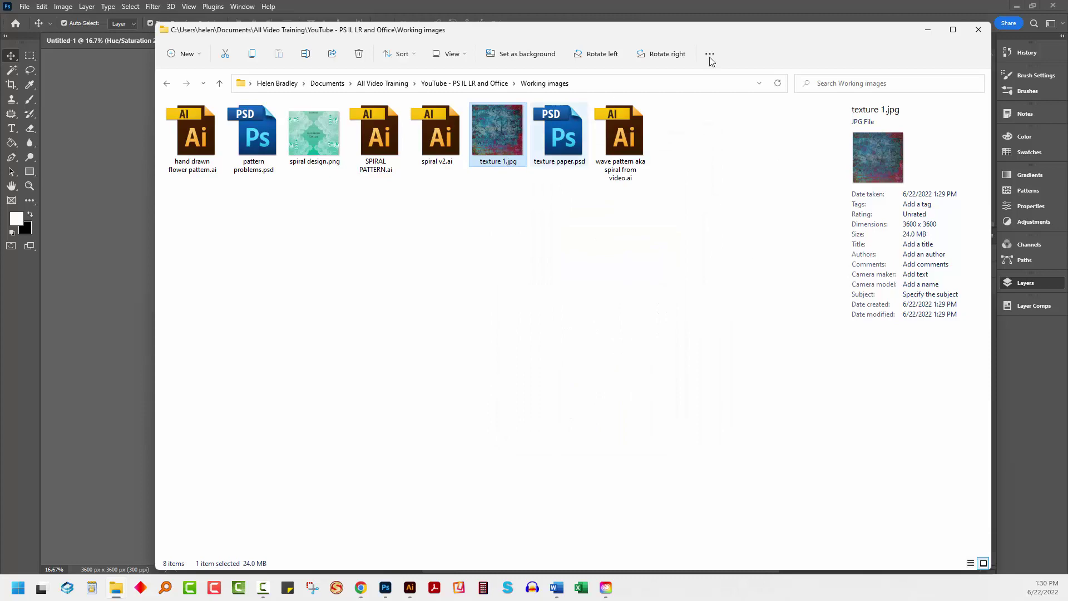
{"action": "left_click", "coordinate": [928, 30]}
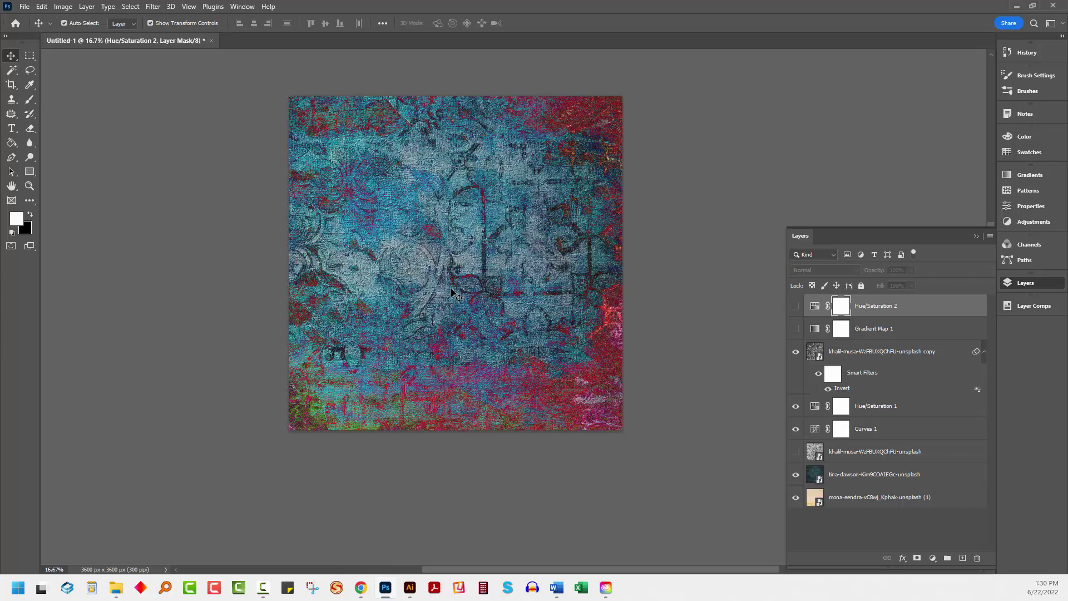
{"action": "scroll", "coordinate": [453, 294], "scroll_direction": "up", "scroll_amount": 2}
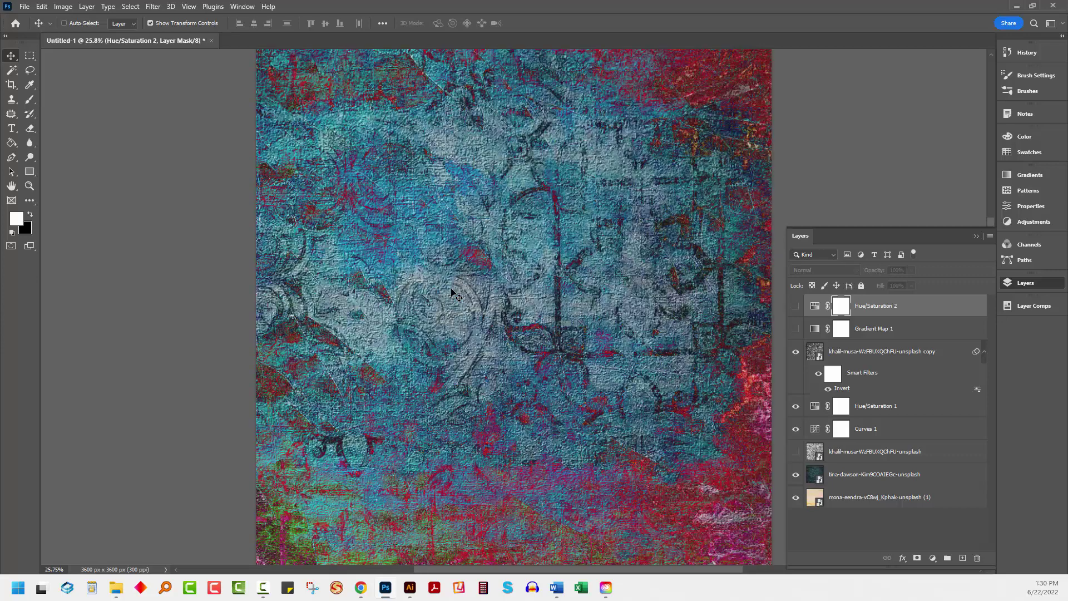
{"action": "key", "text": "ctrl"}
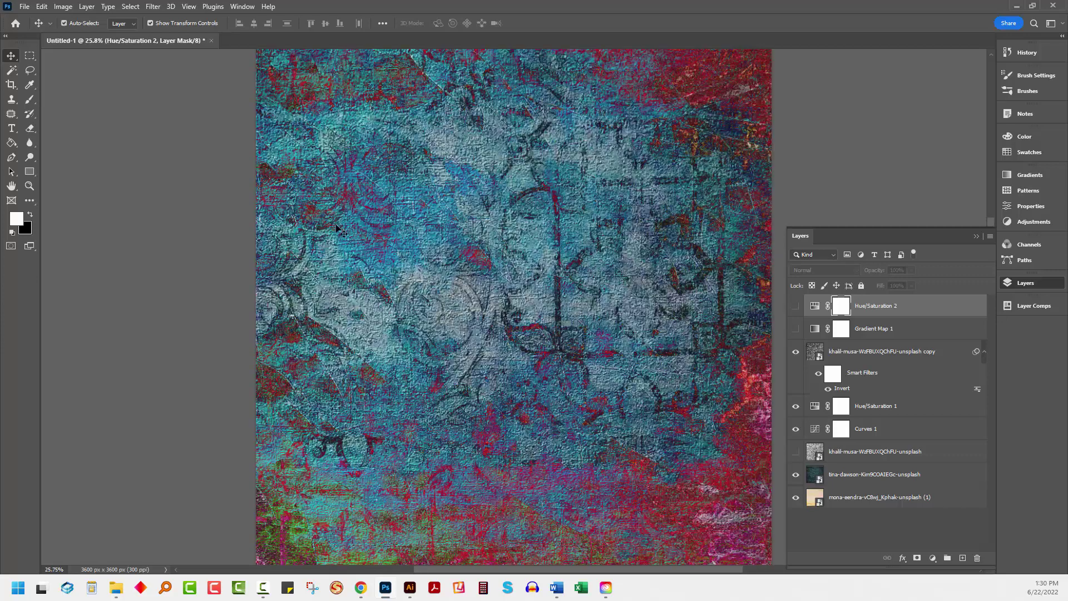